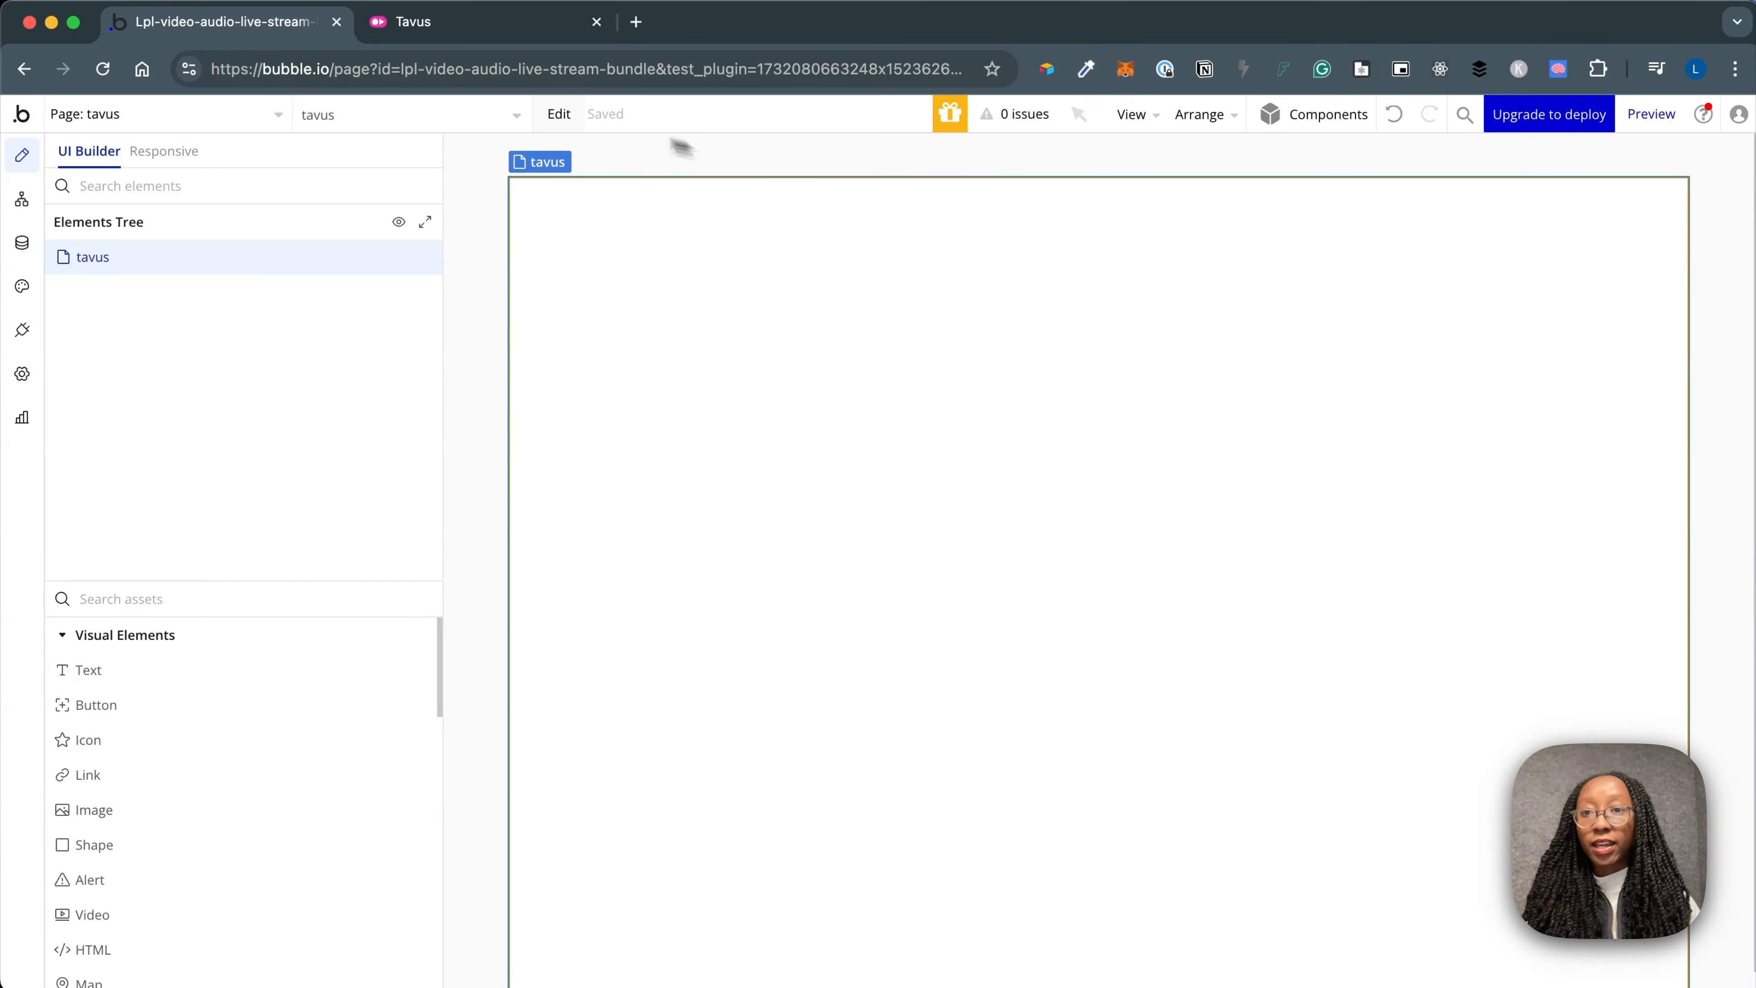
Switch to Tavus, create an API key named "demo tavus", and copy the generated key
{"action": "left_click", "coordinate": [474, 31]}
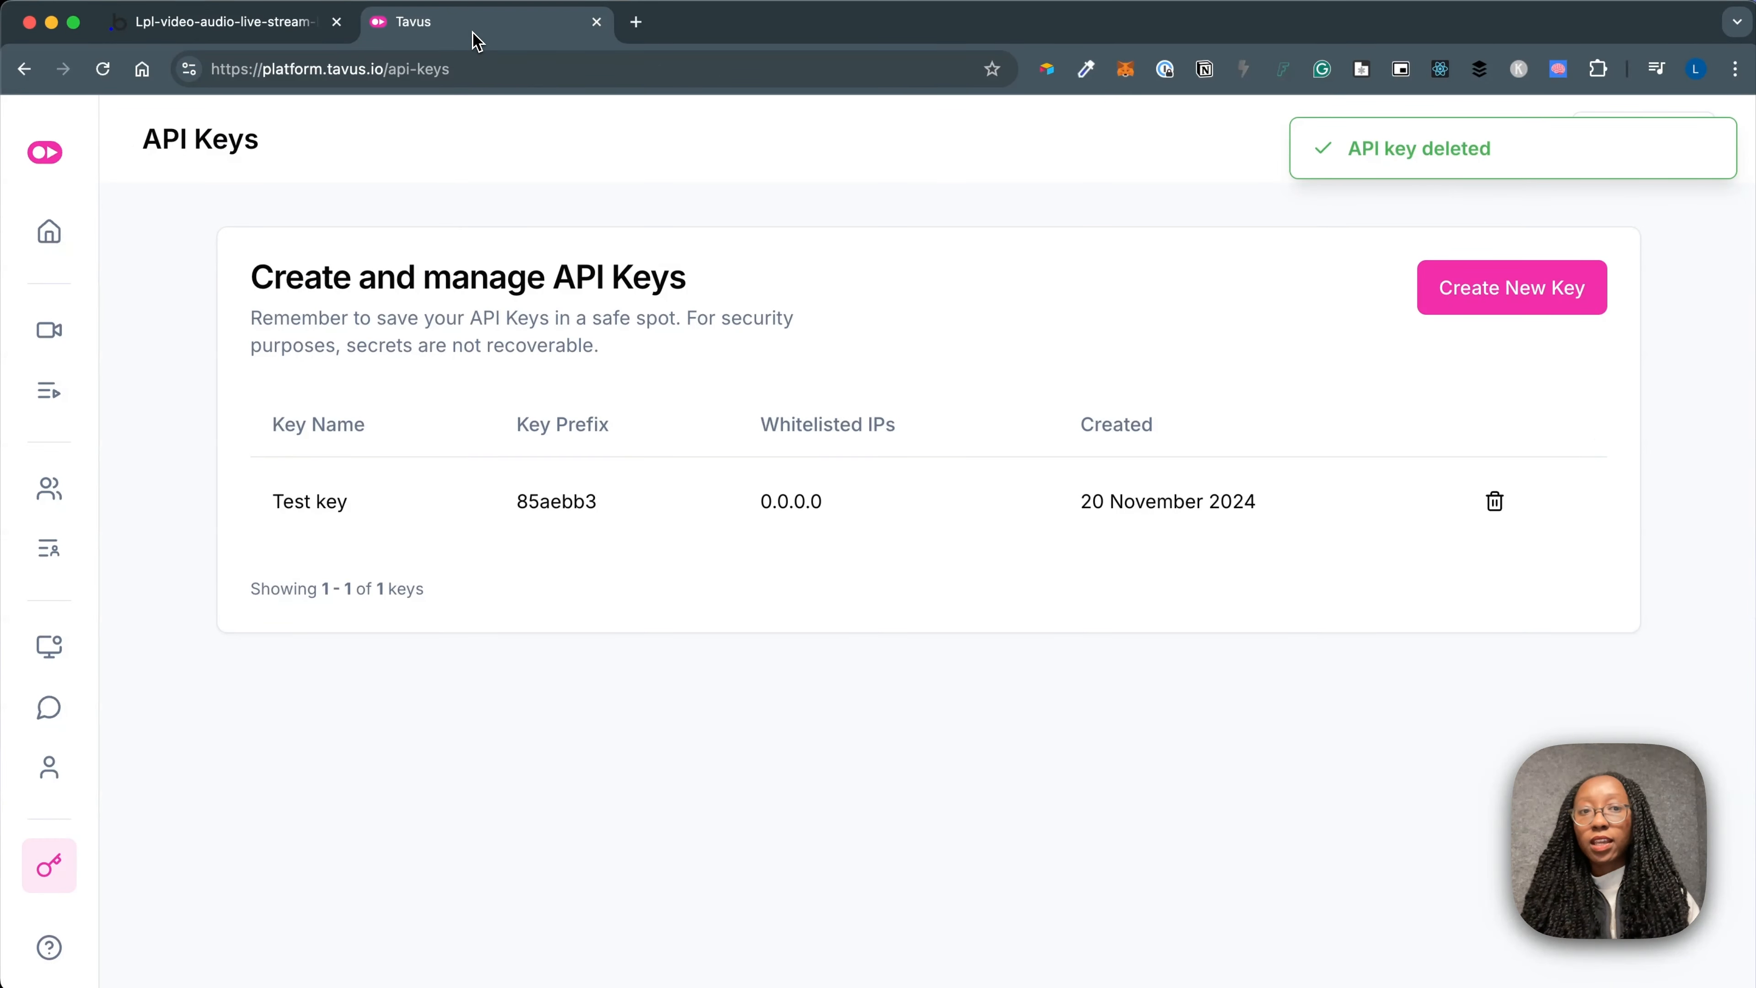
{"action": "mouse_move", "coordinate": [75, 829]}
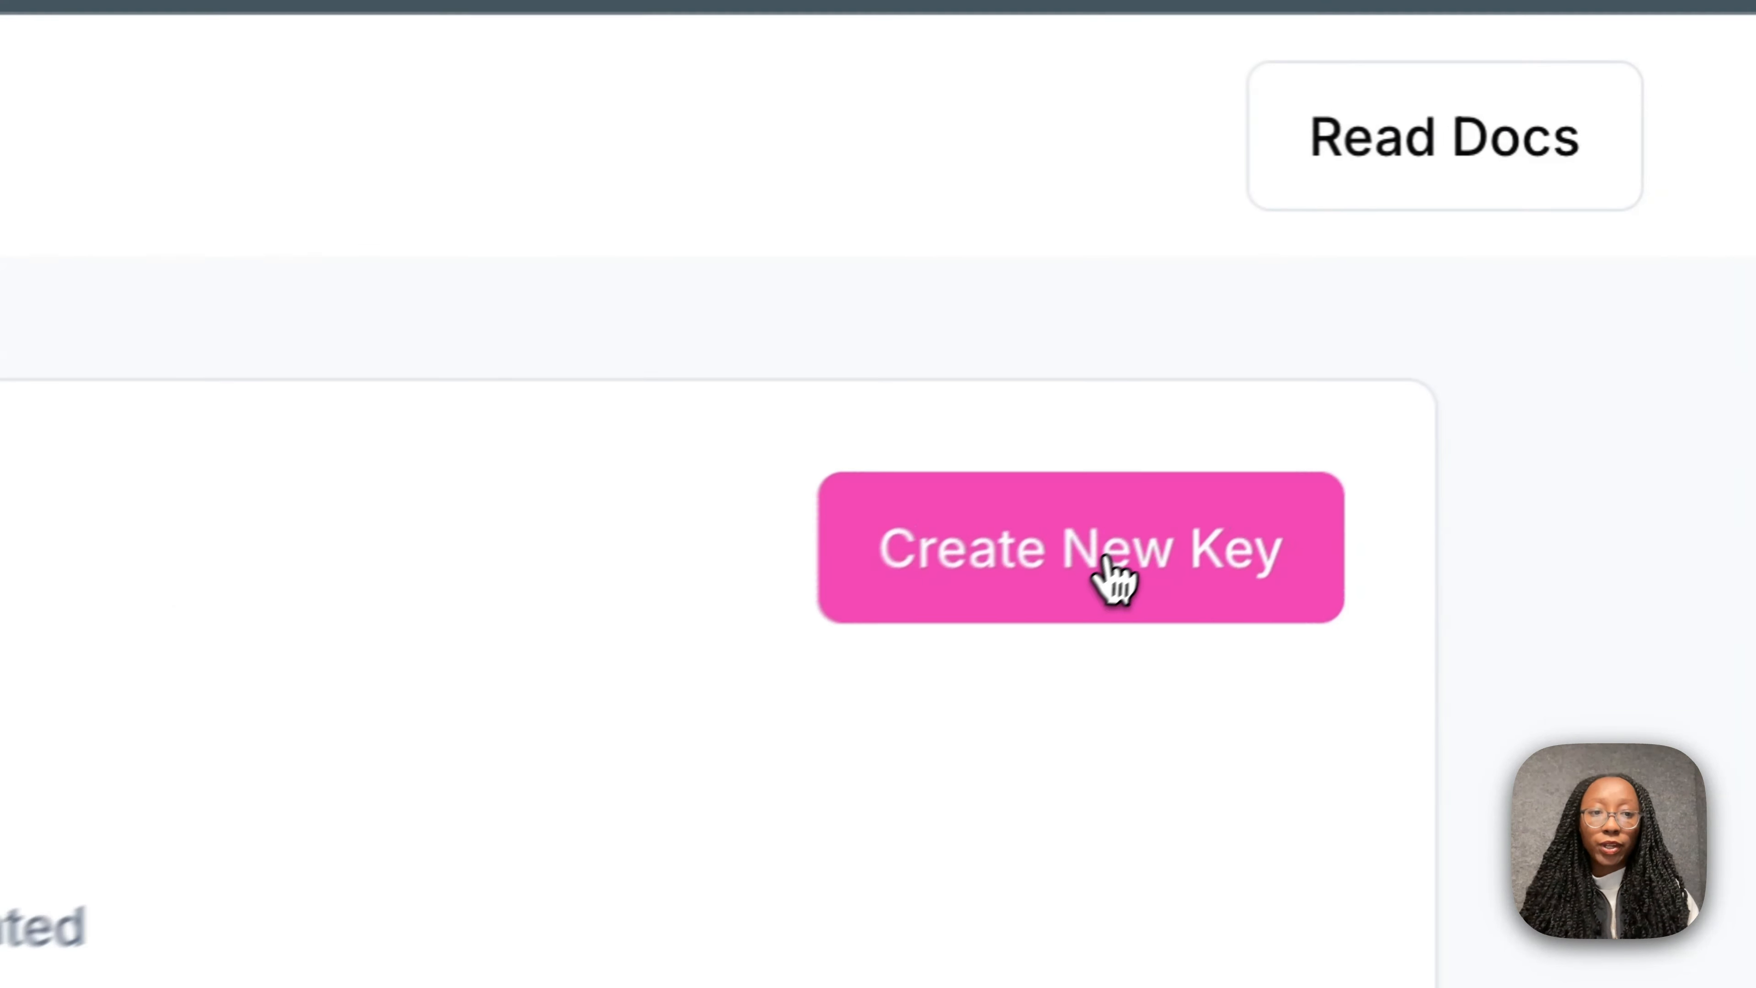
{"action": "left_click", "coordinate": [1522, 296]}
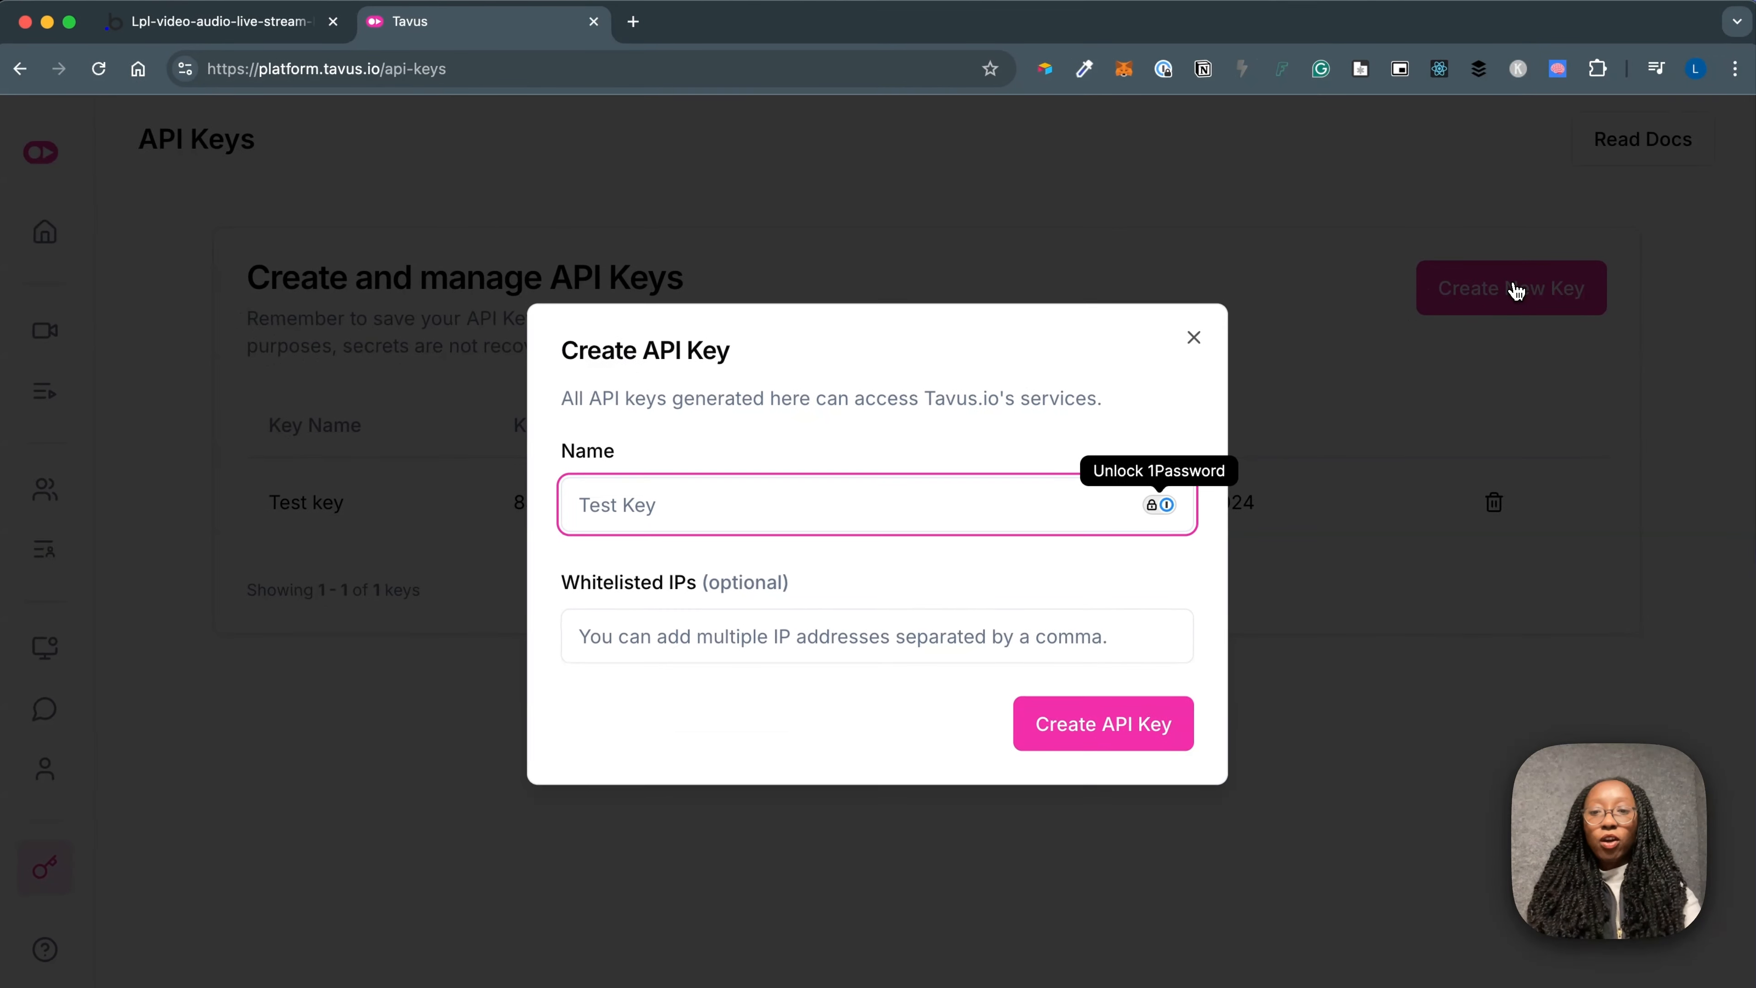
{"action": "type", "text": "demo tav"}
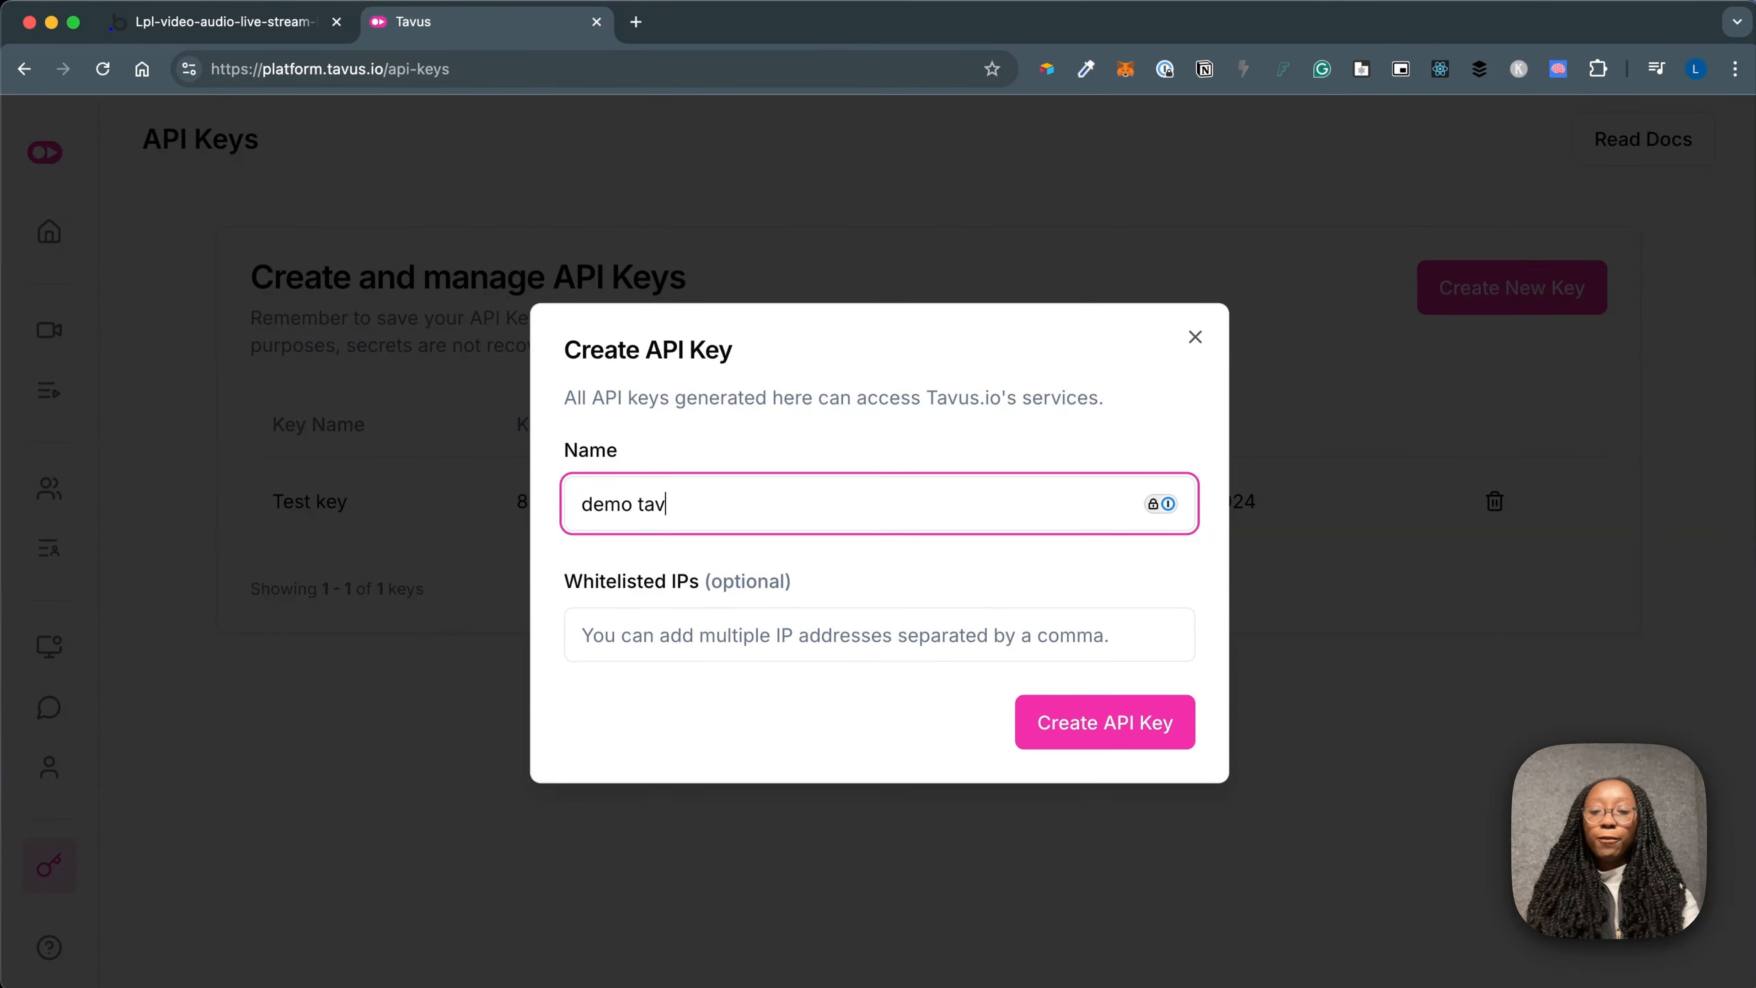
{"action": "type", "text": "us"}
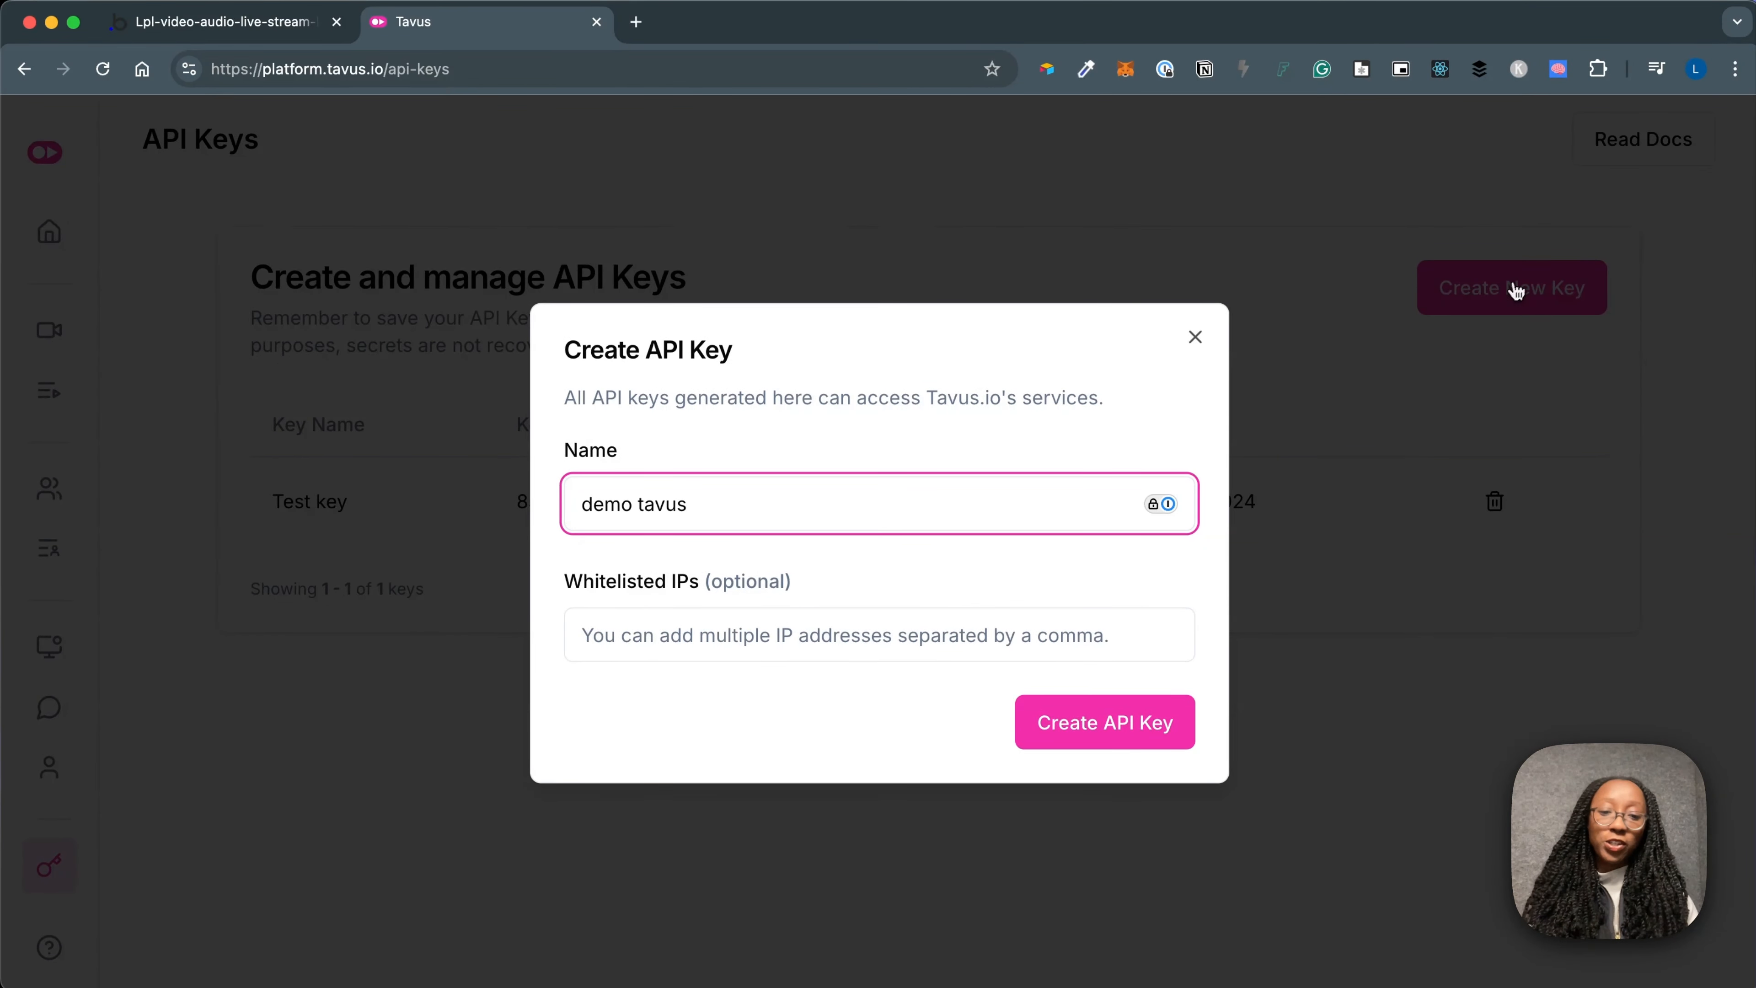
{"action": "left_click", "coordinate": [1145, 722]}
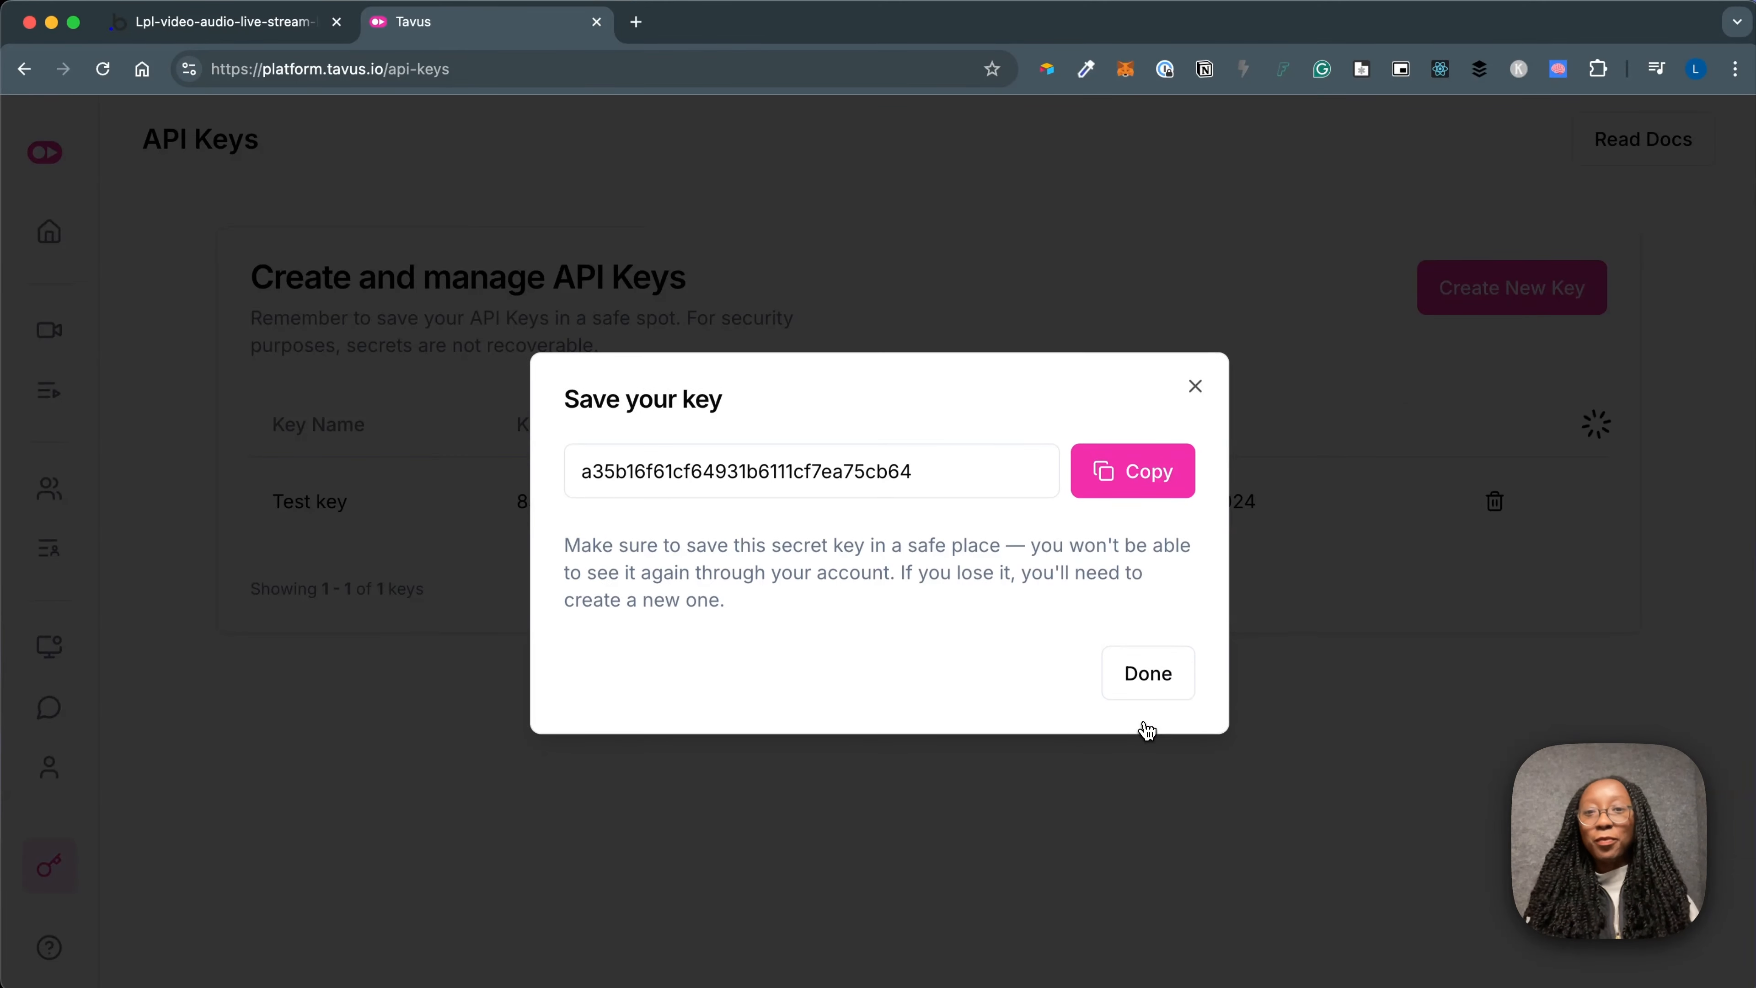
{"action": "left_click", "coordinate": [1117, 475]}
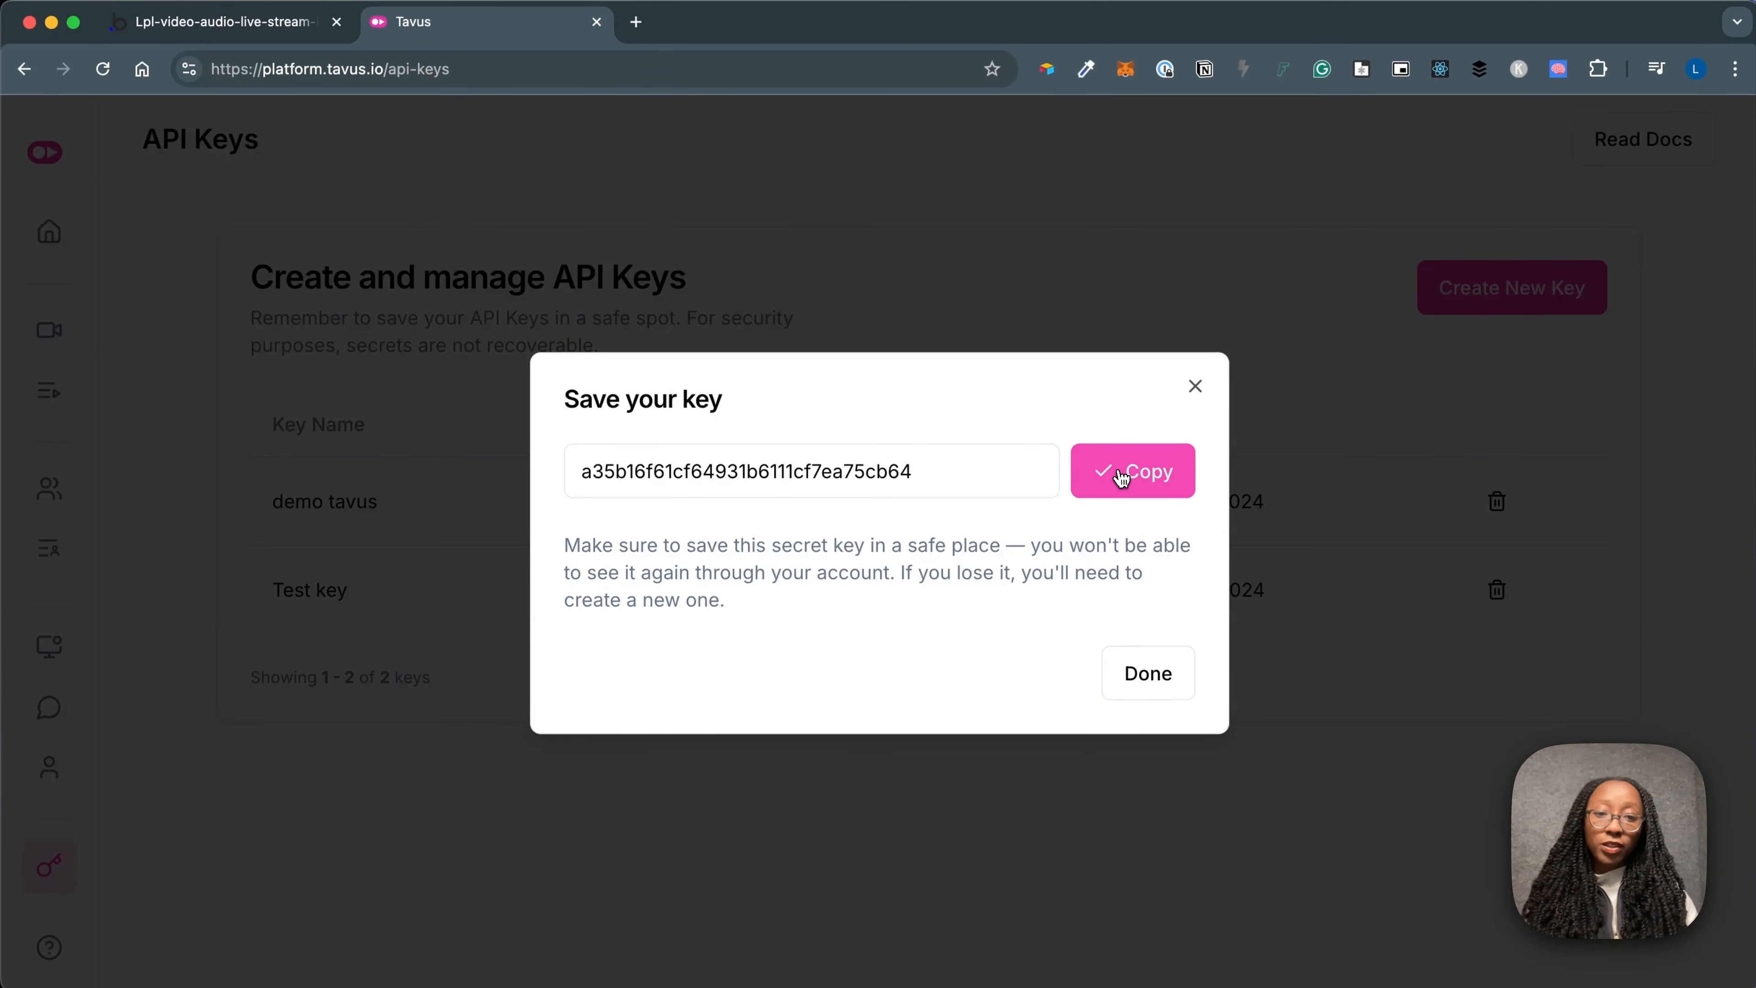
{"action": "left_click", "coordinate": [1147, 681]}
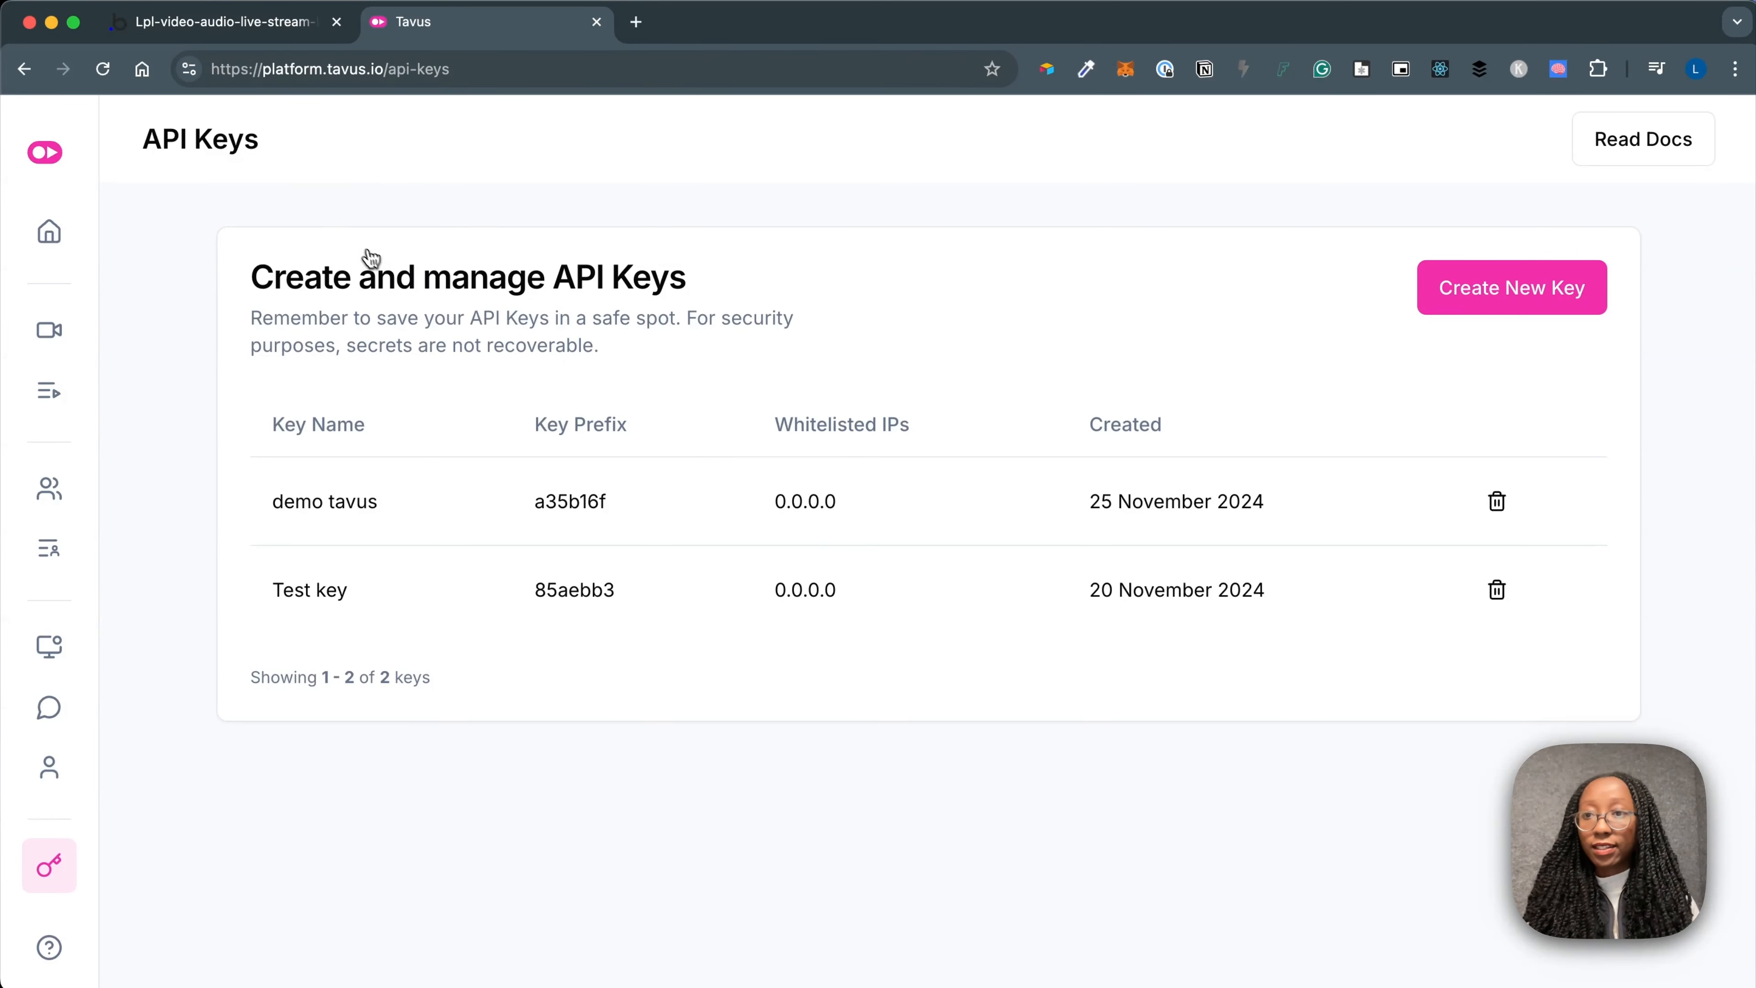
Switch to the Bubble editor and paste the copied key as the Tavus API Key of the Video, Audio & Live Bundle plugin
{"action": "left_click", "coordinate": [228, 43]}
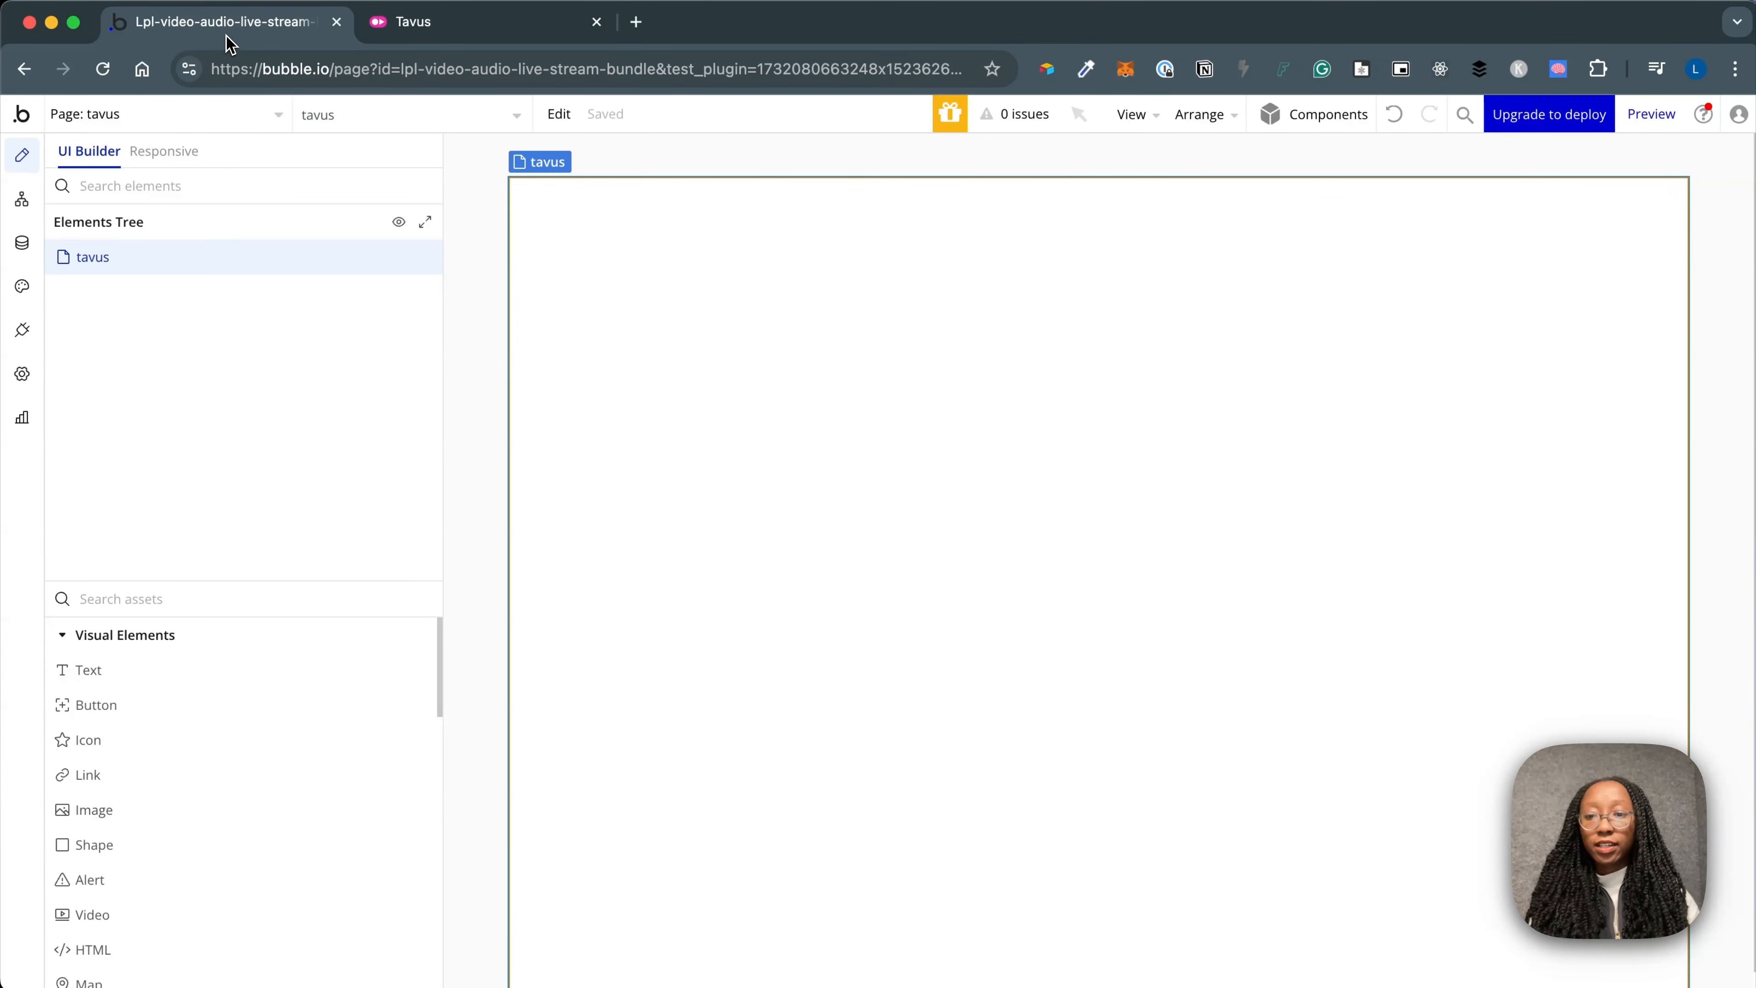
{"action": "left_click", "coordinate": [22, 330]}
{"action": "scroll", "coordinate": [1031, 692], "scroll_direction": "down", "scroll_amount": 10}
{"action": "scroll", "coordinate": [1037, 748], "scroll_direction": "up", "scroll_amount": 7}
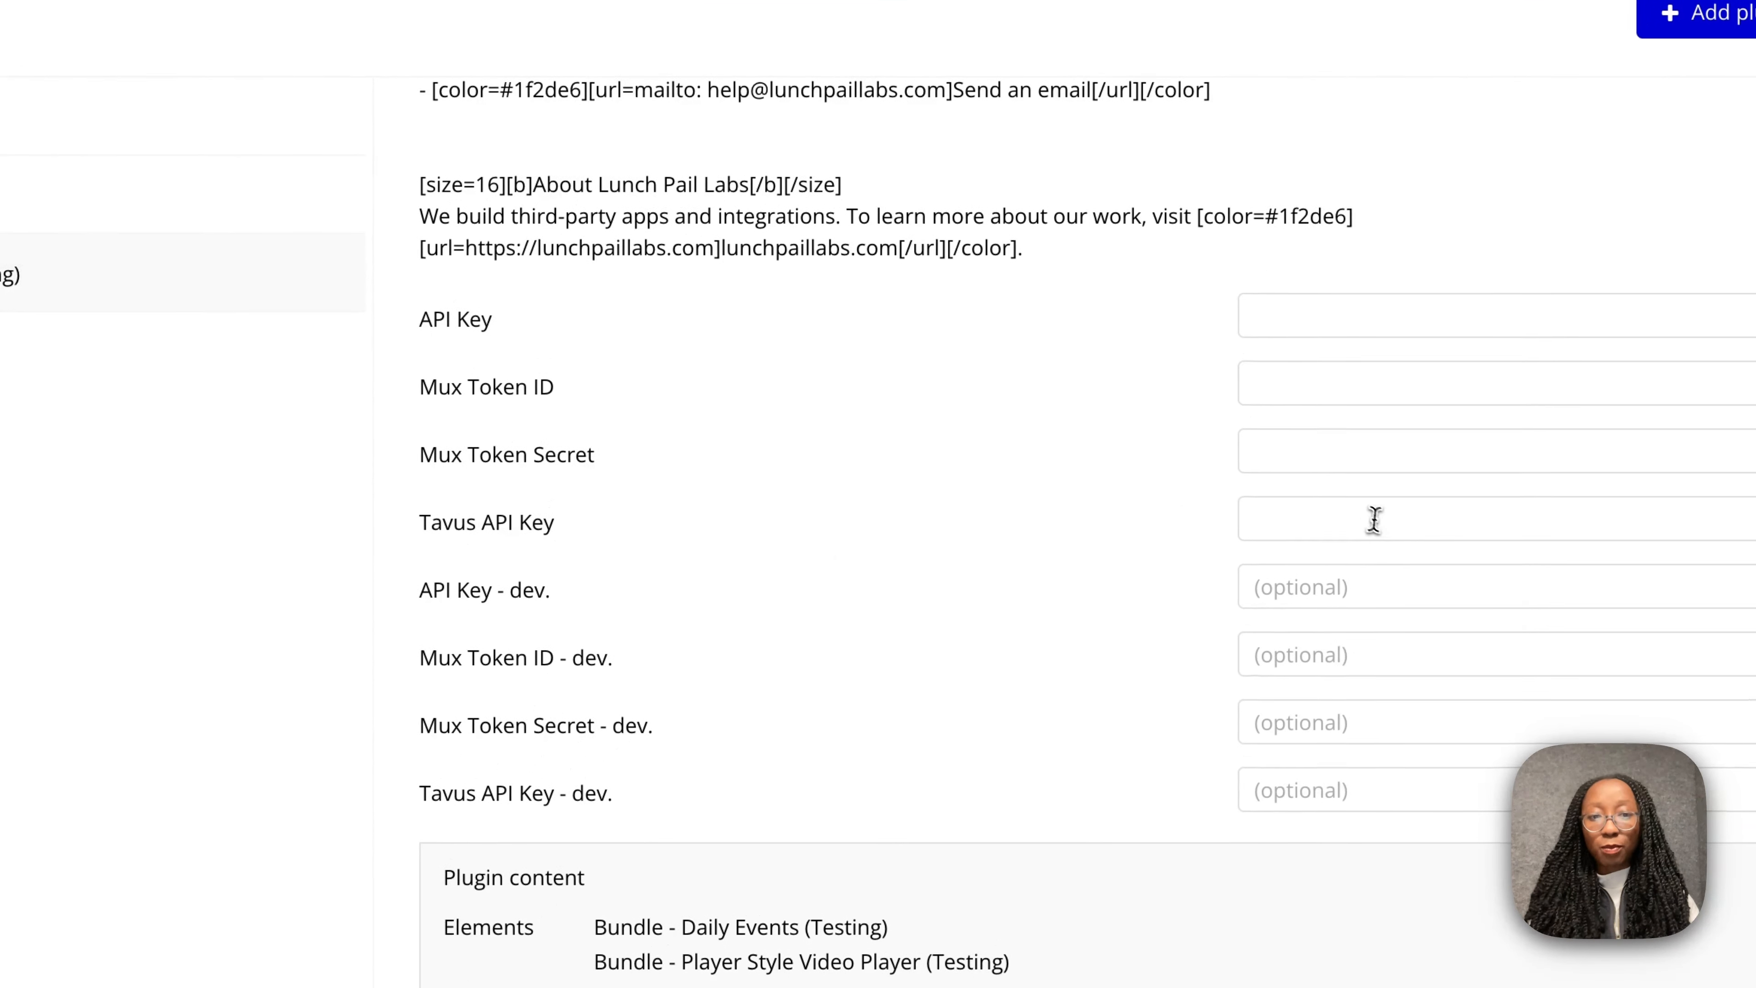
{"action": "left_click", "coordinate": [1356, 501]}
{"action": "key", "text": "super+v"}
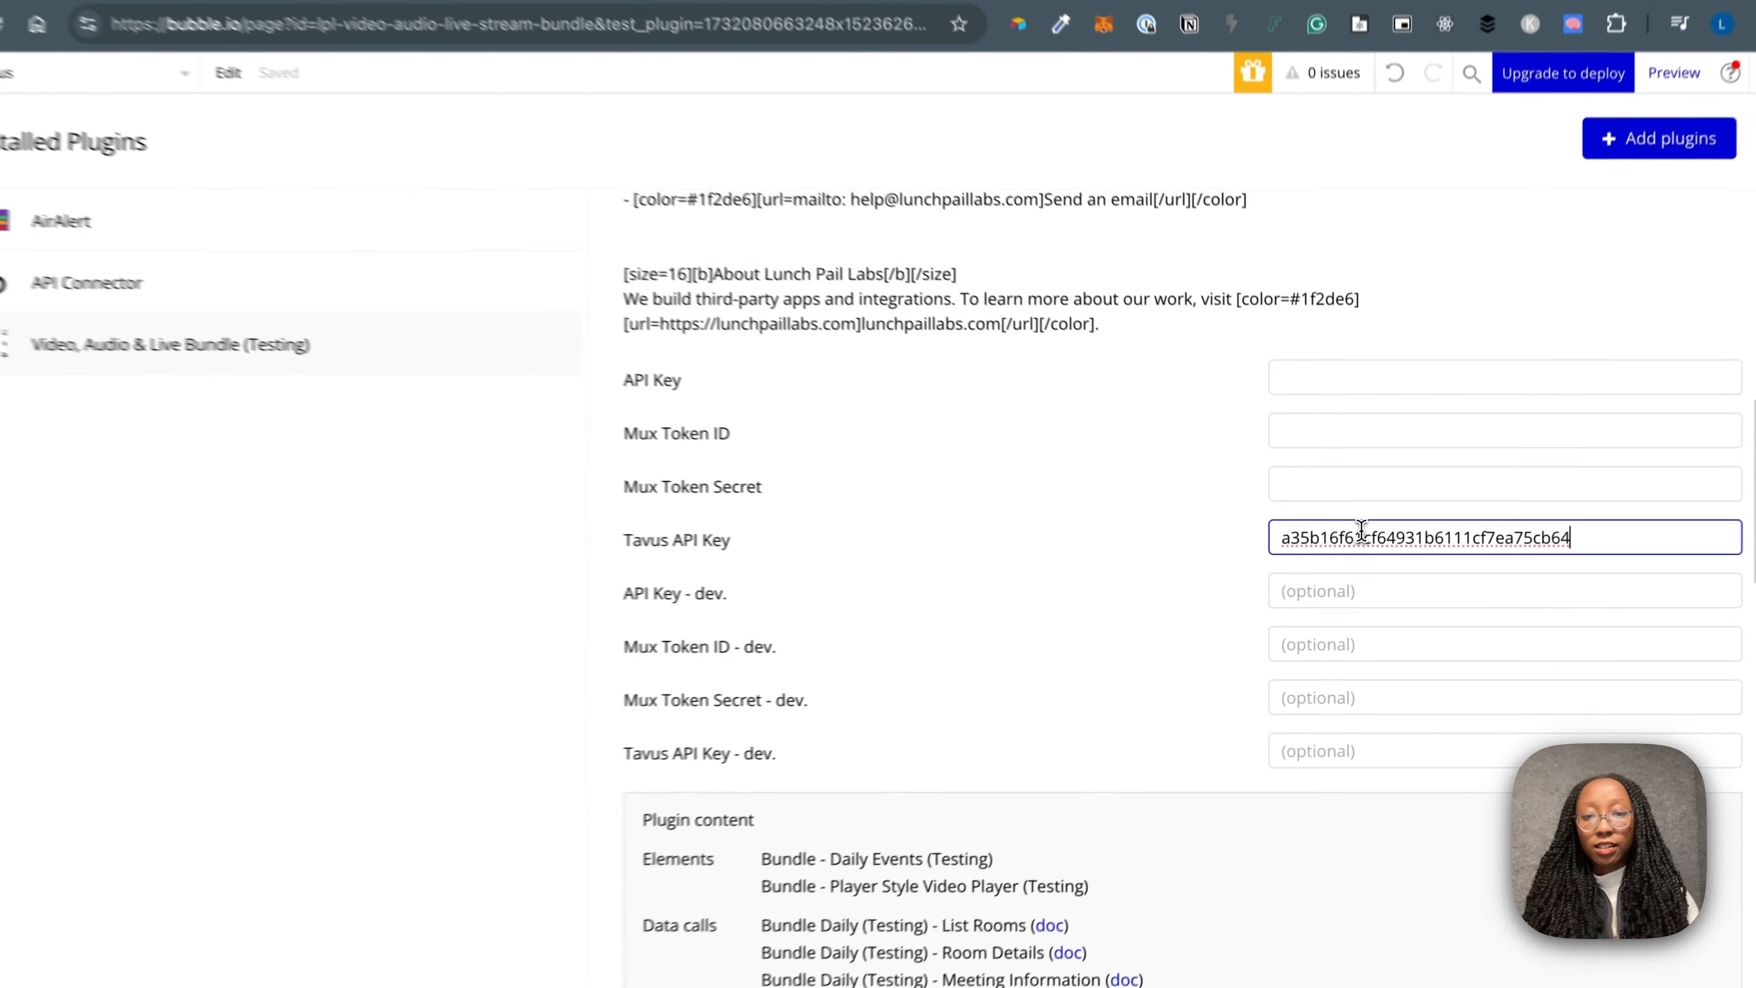
{"action": "left_click", "coordinate": [943, 579]}
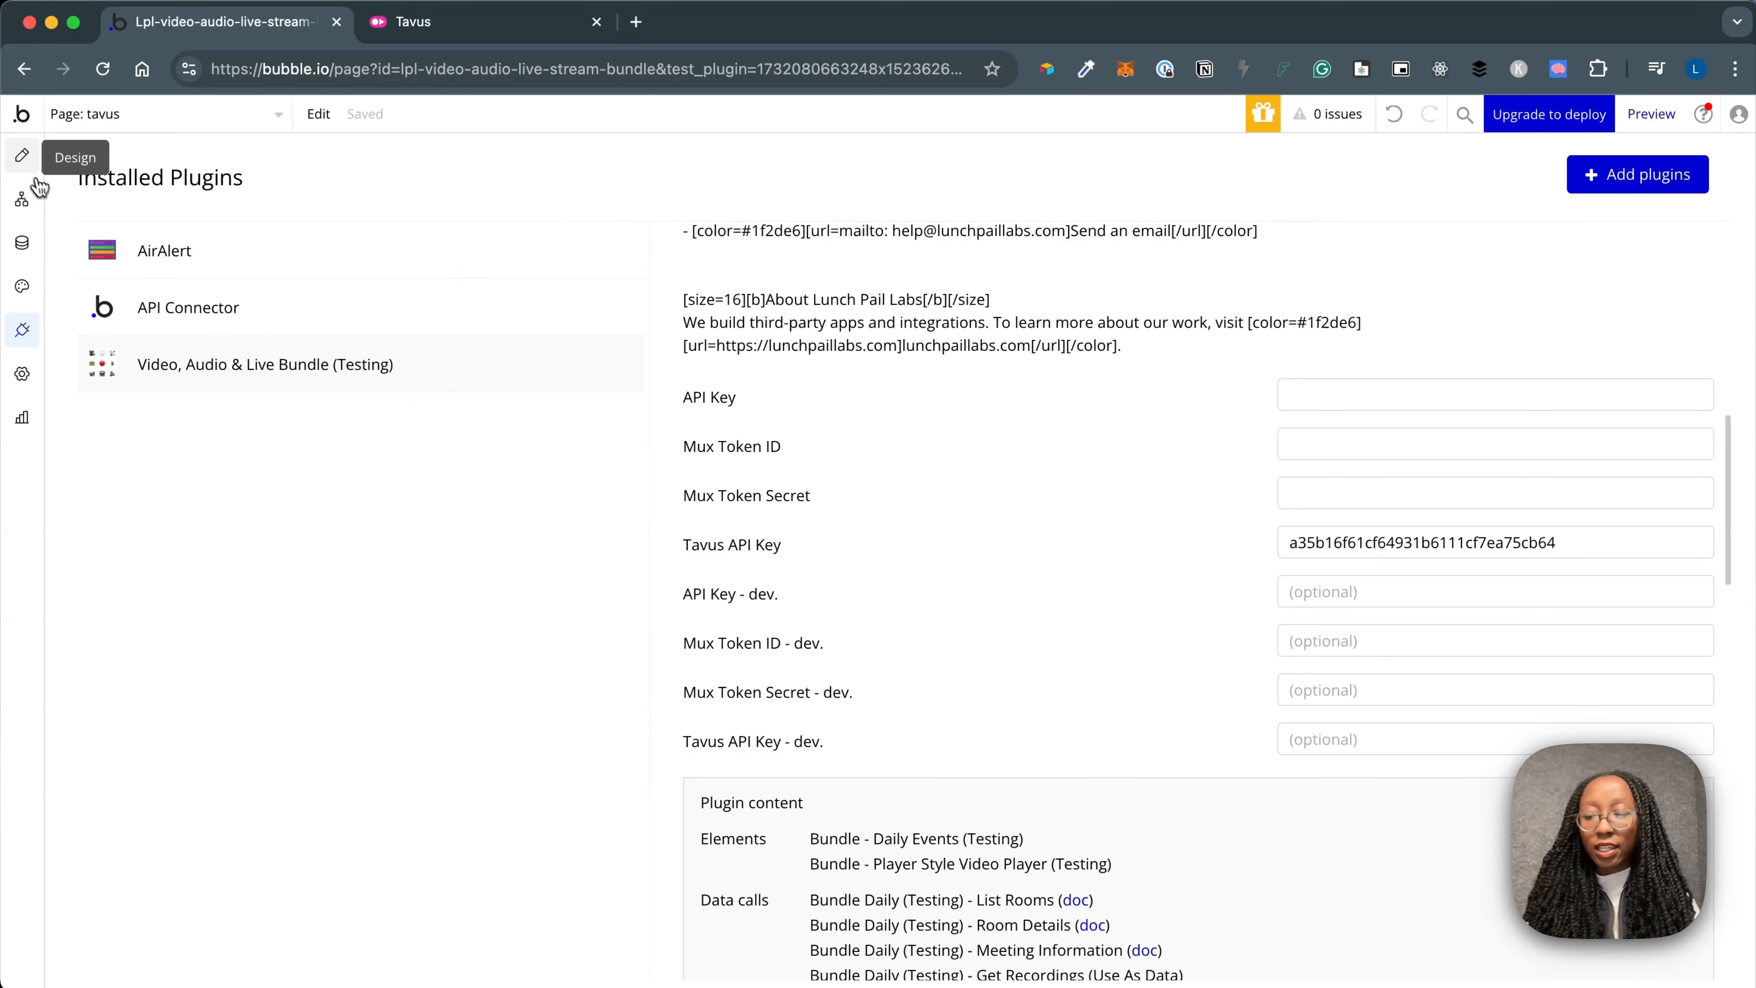
Return to the page design and place a Button element on the tavus page
{"action": "left_click", "coordinate": [22, 164]}
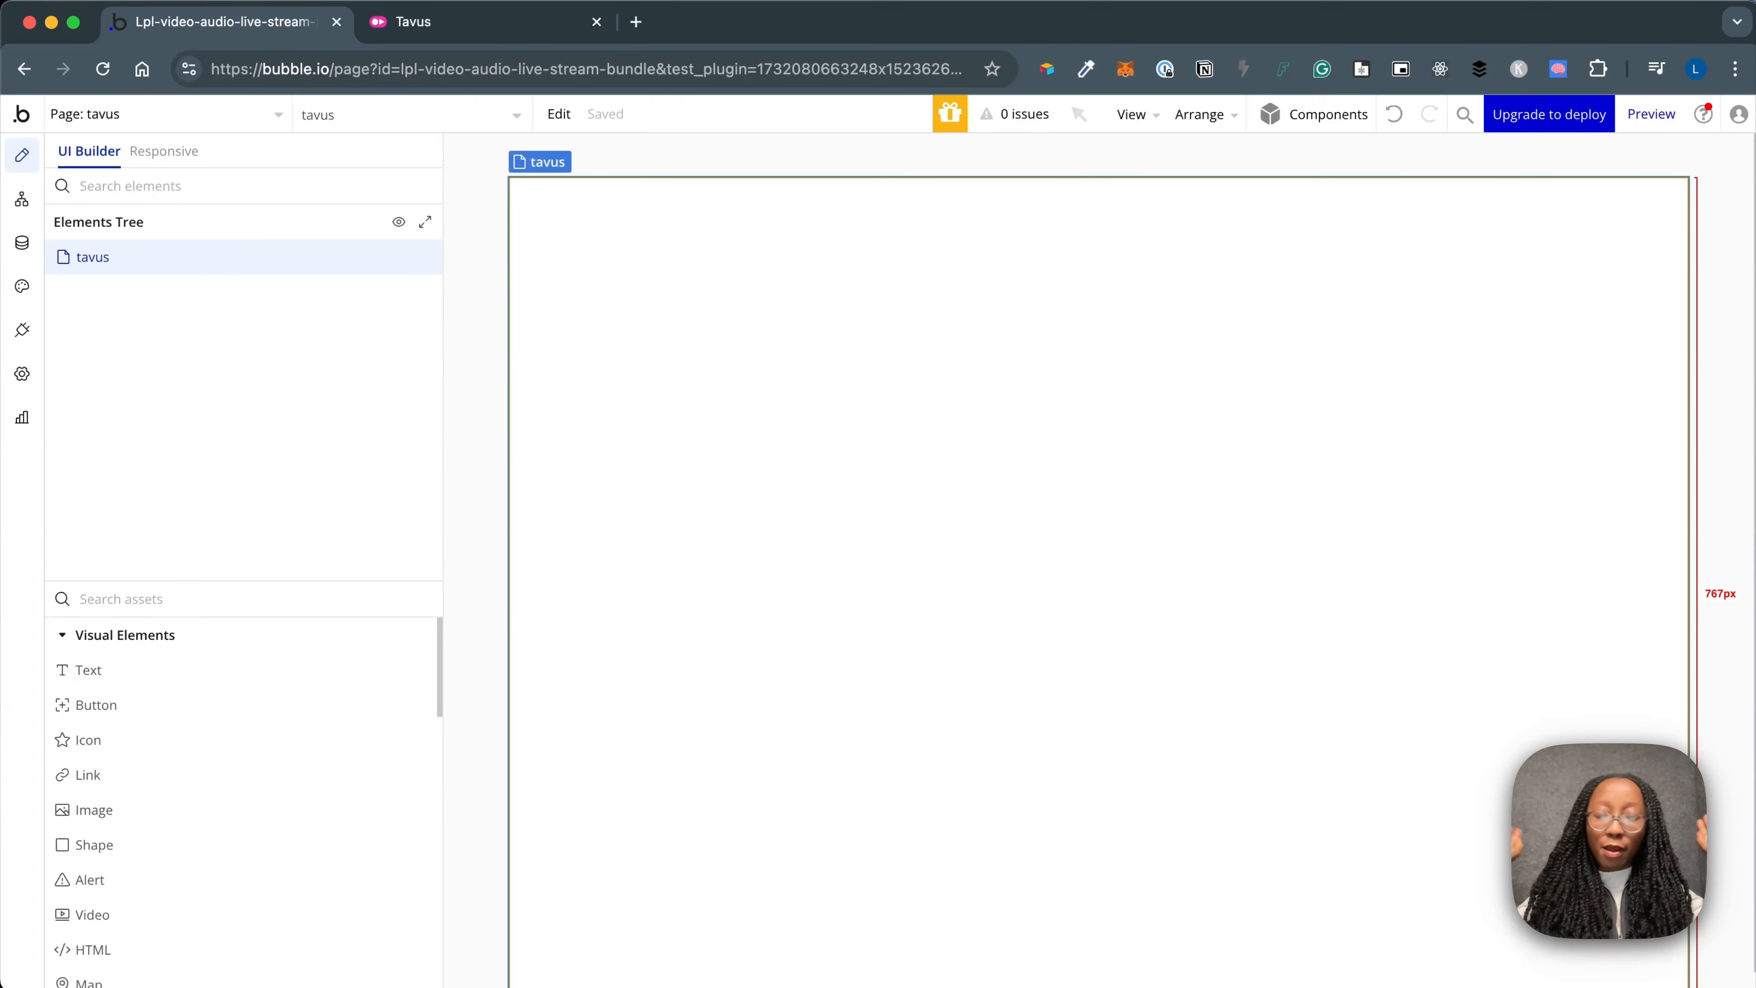
{"action": "left_click", "coordinate": [201, 599]}
{"action": "type", "text": "button"}
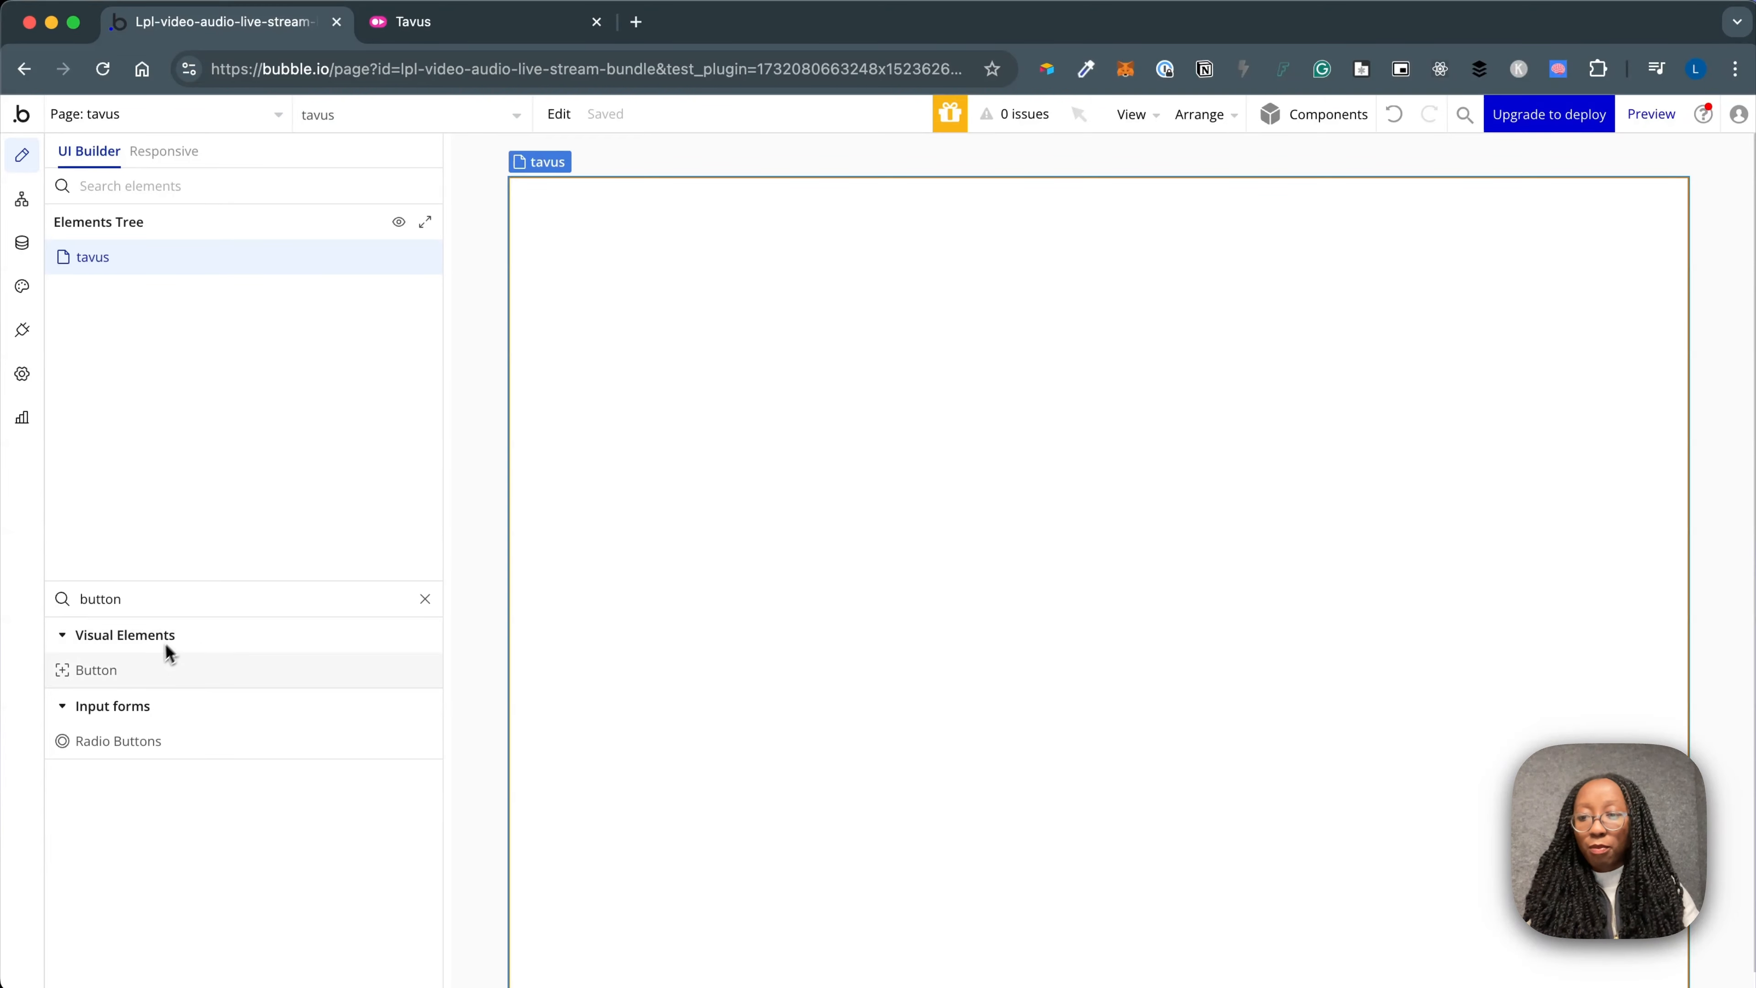
{"action": "left_click_drag", "start_coordinate": [165, 665], "coordinate": [821, 505]}
Set the tavus page's container layout to Column
{"action": "left_click", "coordinate": [751, 406]}
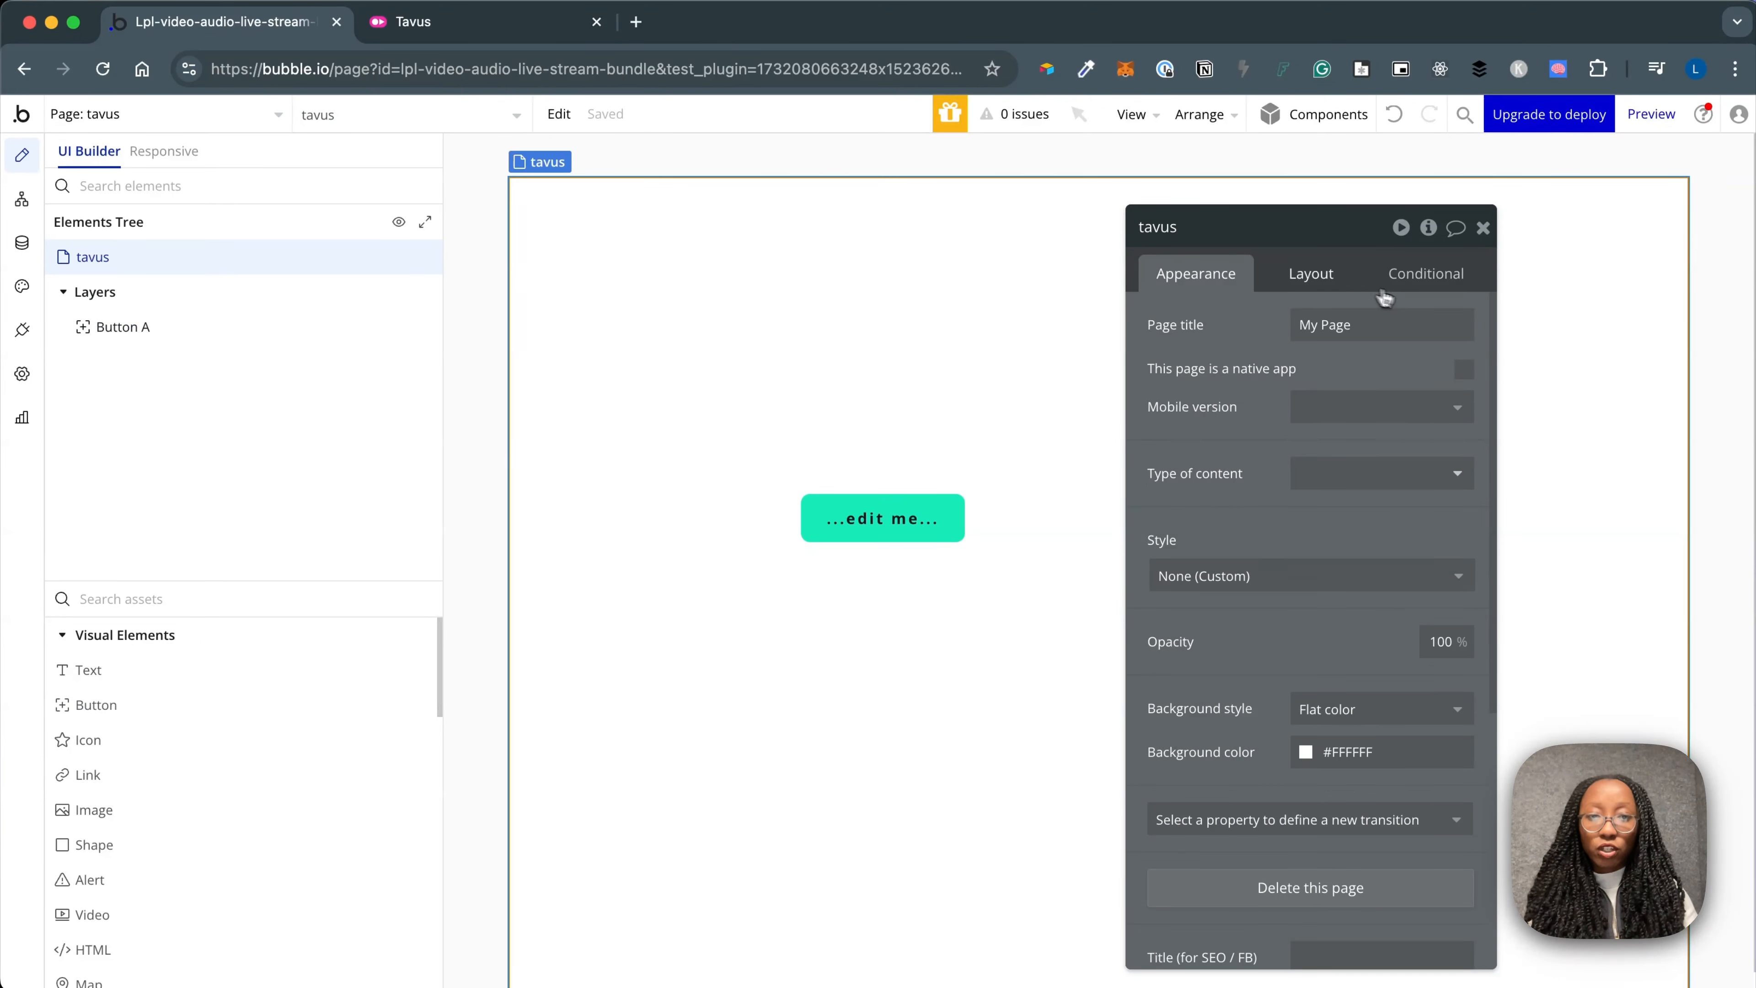
{"action": "left_click", "coordinate": [1317, 284]}
{"action": "left_click", "coordinate": [1311, 324]}
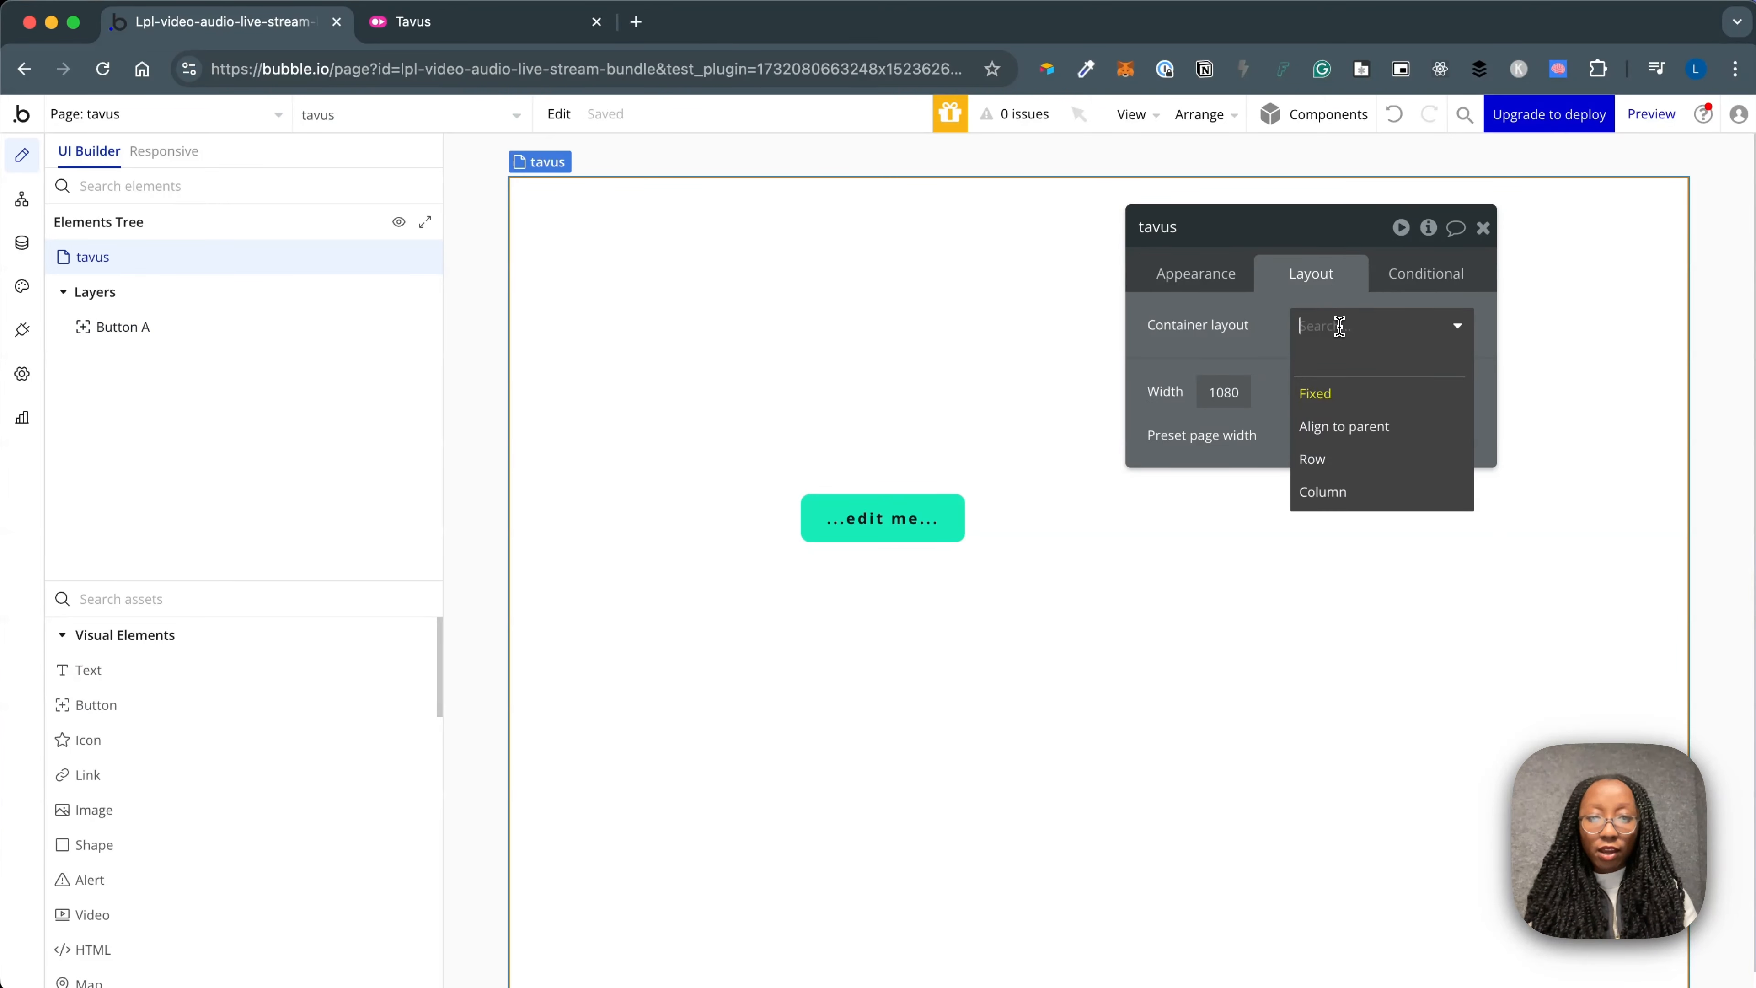
{"action": "left_click", "coordinate": [1335, 492]}
Center the button horizontally and set the page's container alignment to vertically centered
{"action": "left_click", "coordinate": [612, 205]}
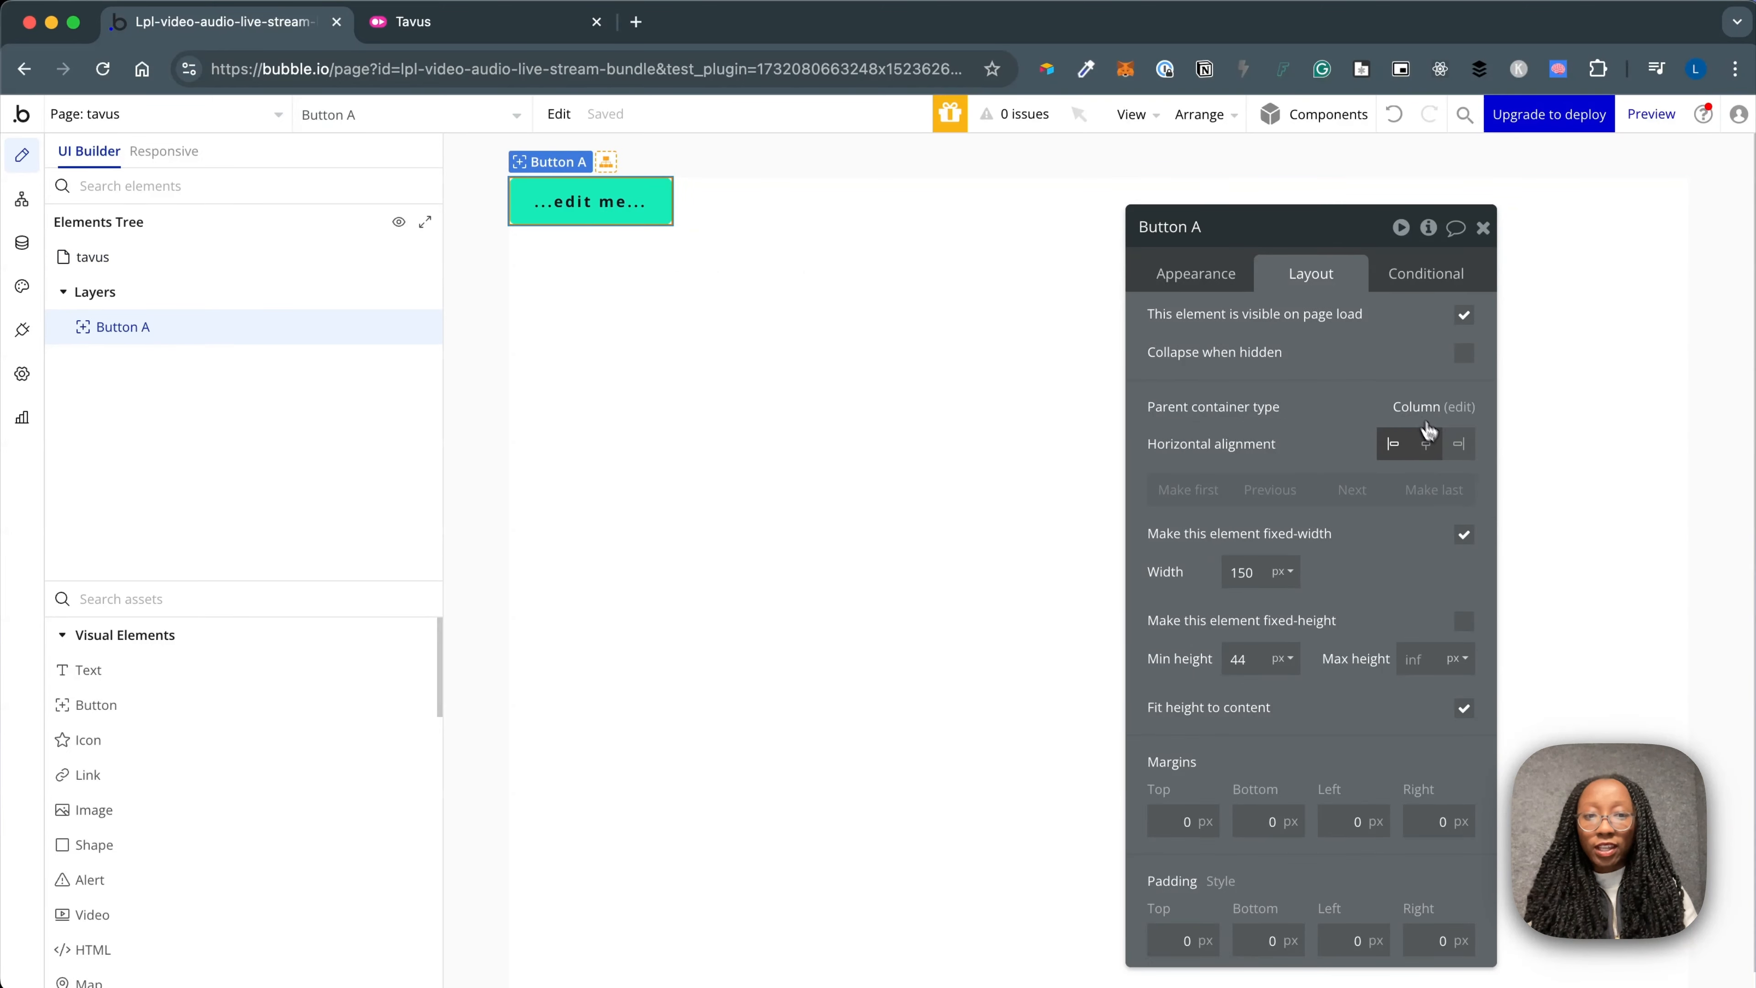
{"action": "left_click", "coordinate": [1427, 444]}
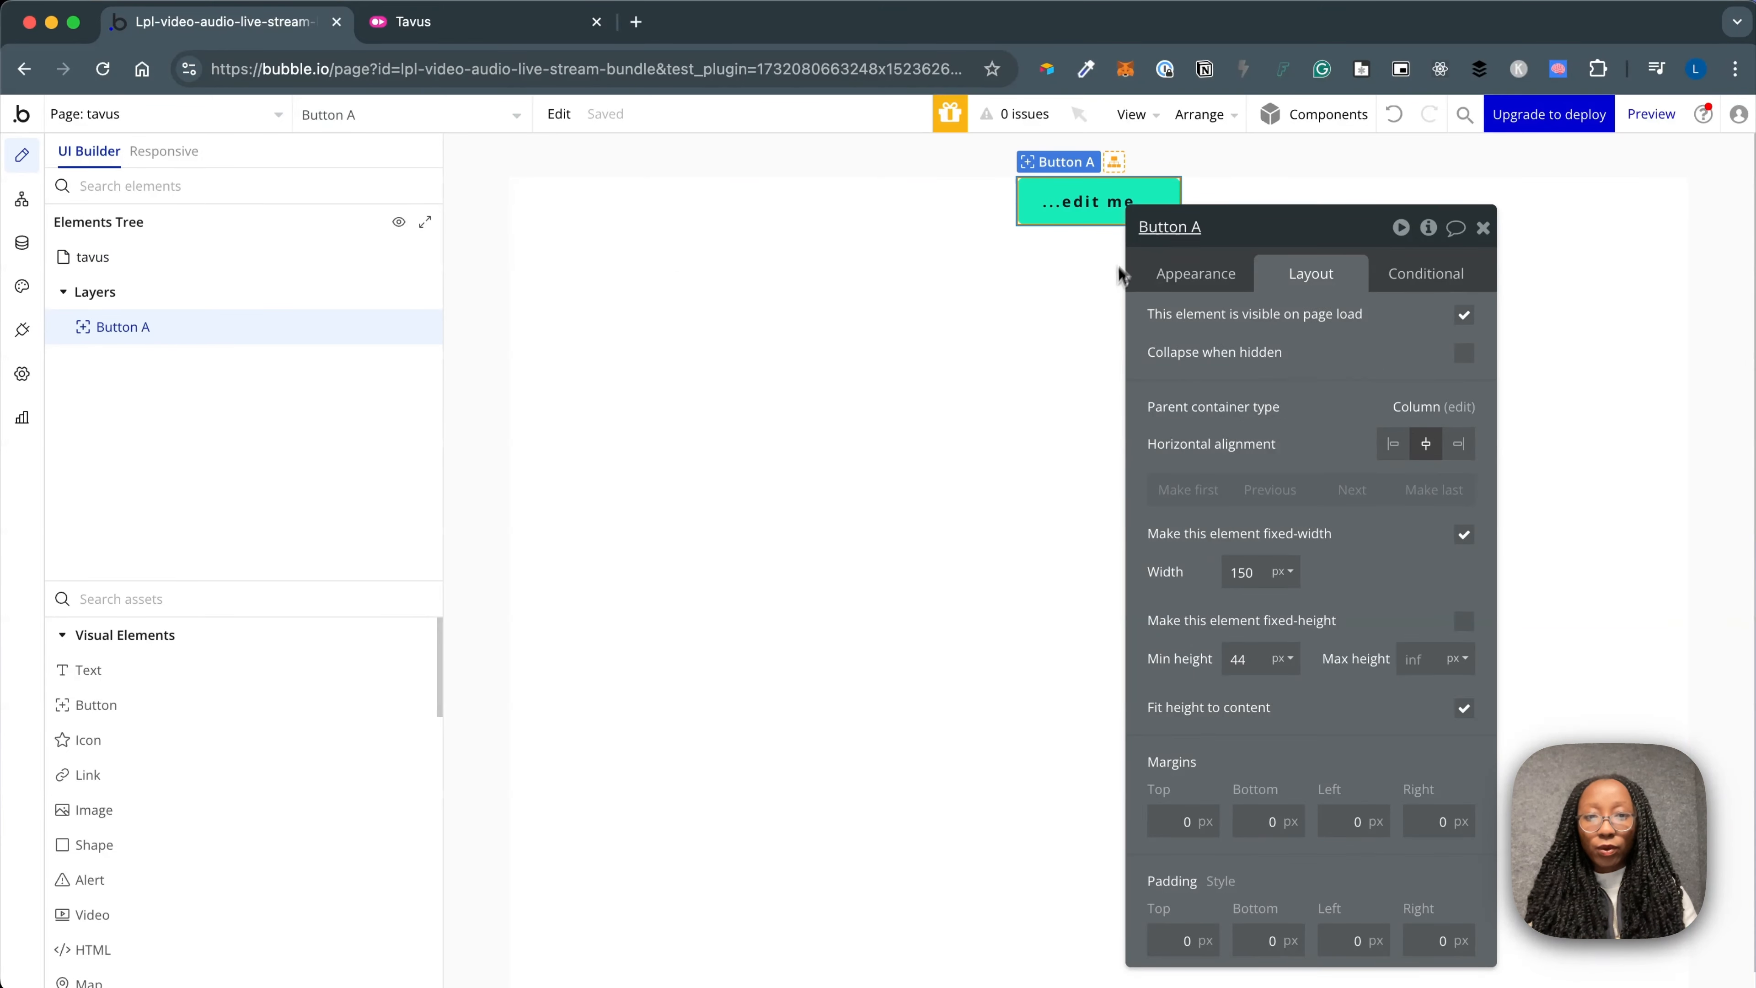
{"action": "left_click", "coordinate": [1209, 281]}
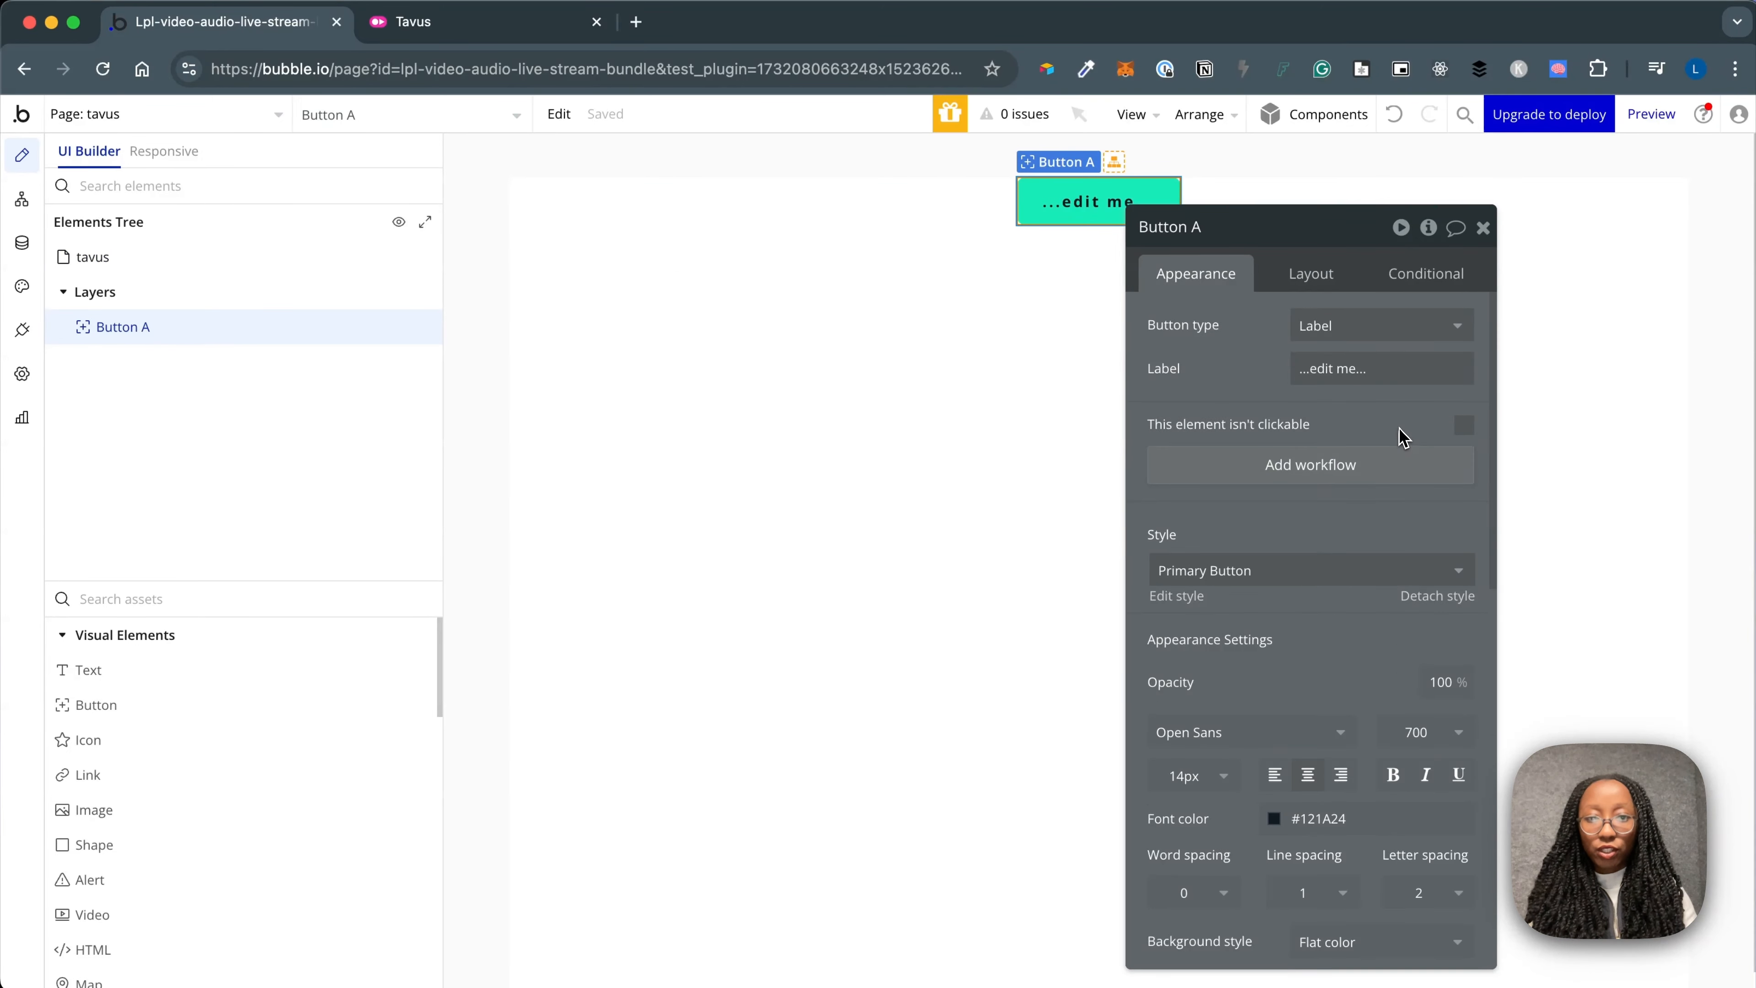
{"action": "left_click", "coordinate": [1317, 282]}
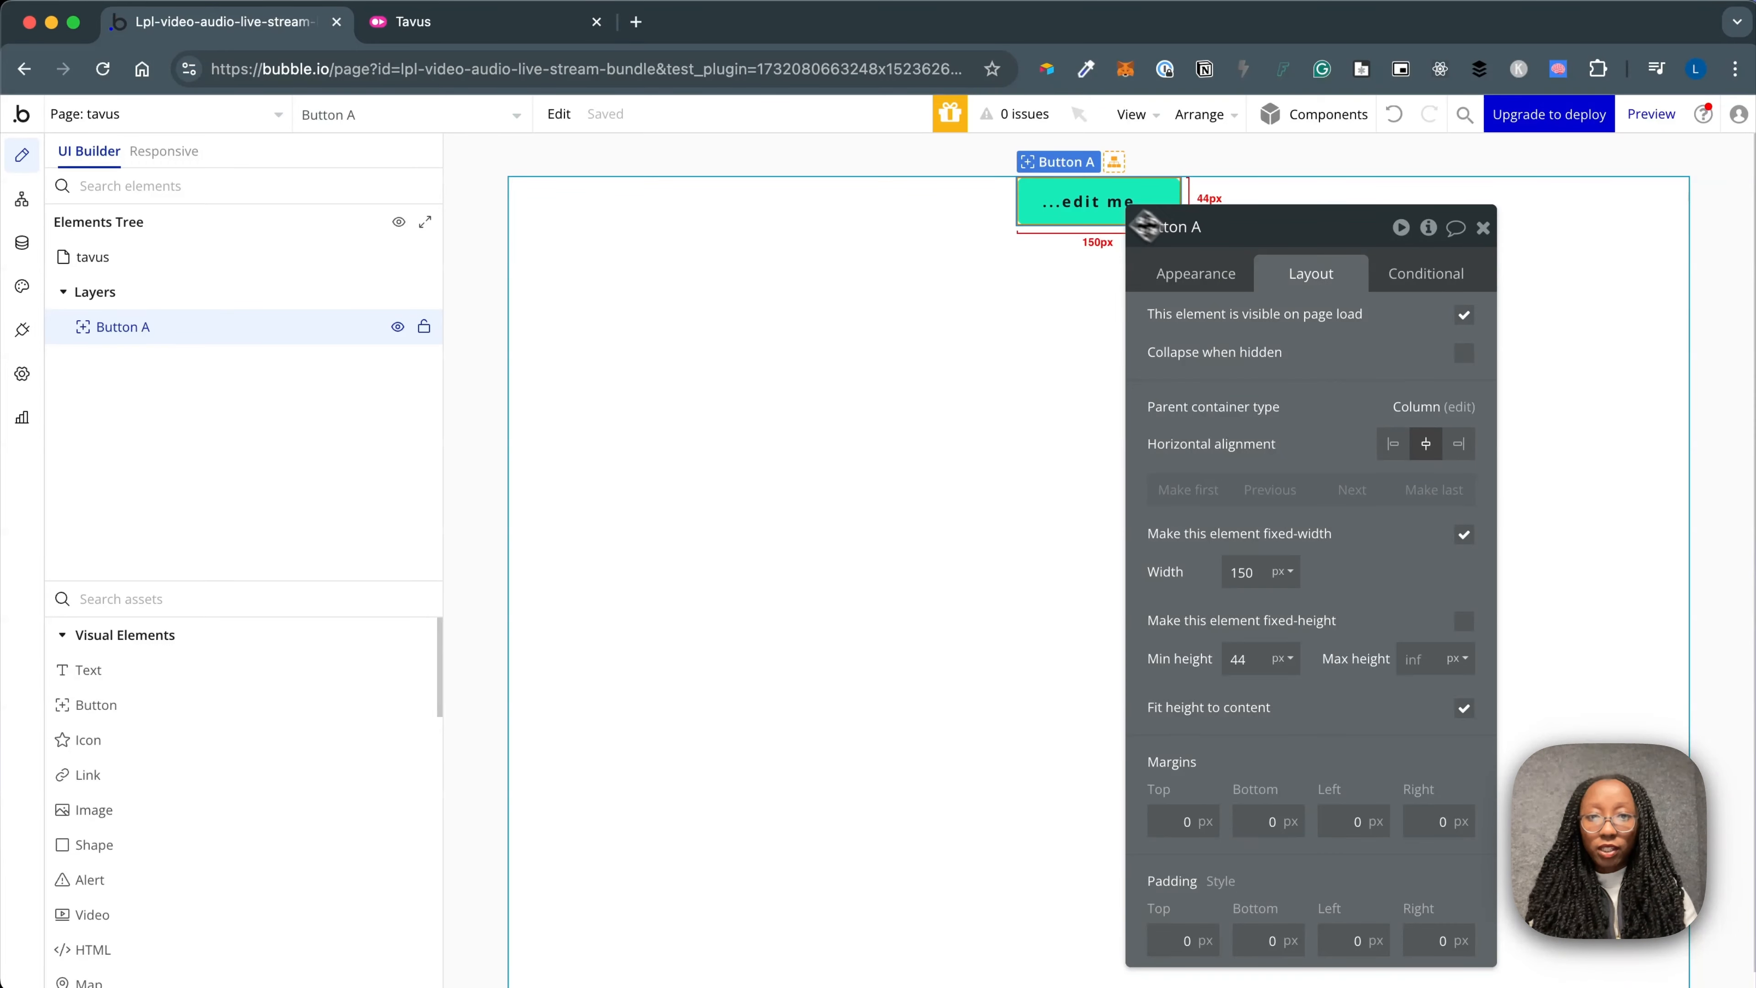
{"action": "left_click", "coordinate": [975, 492]}
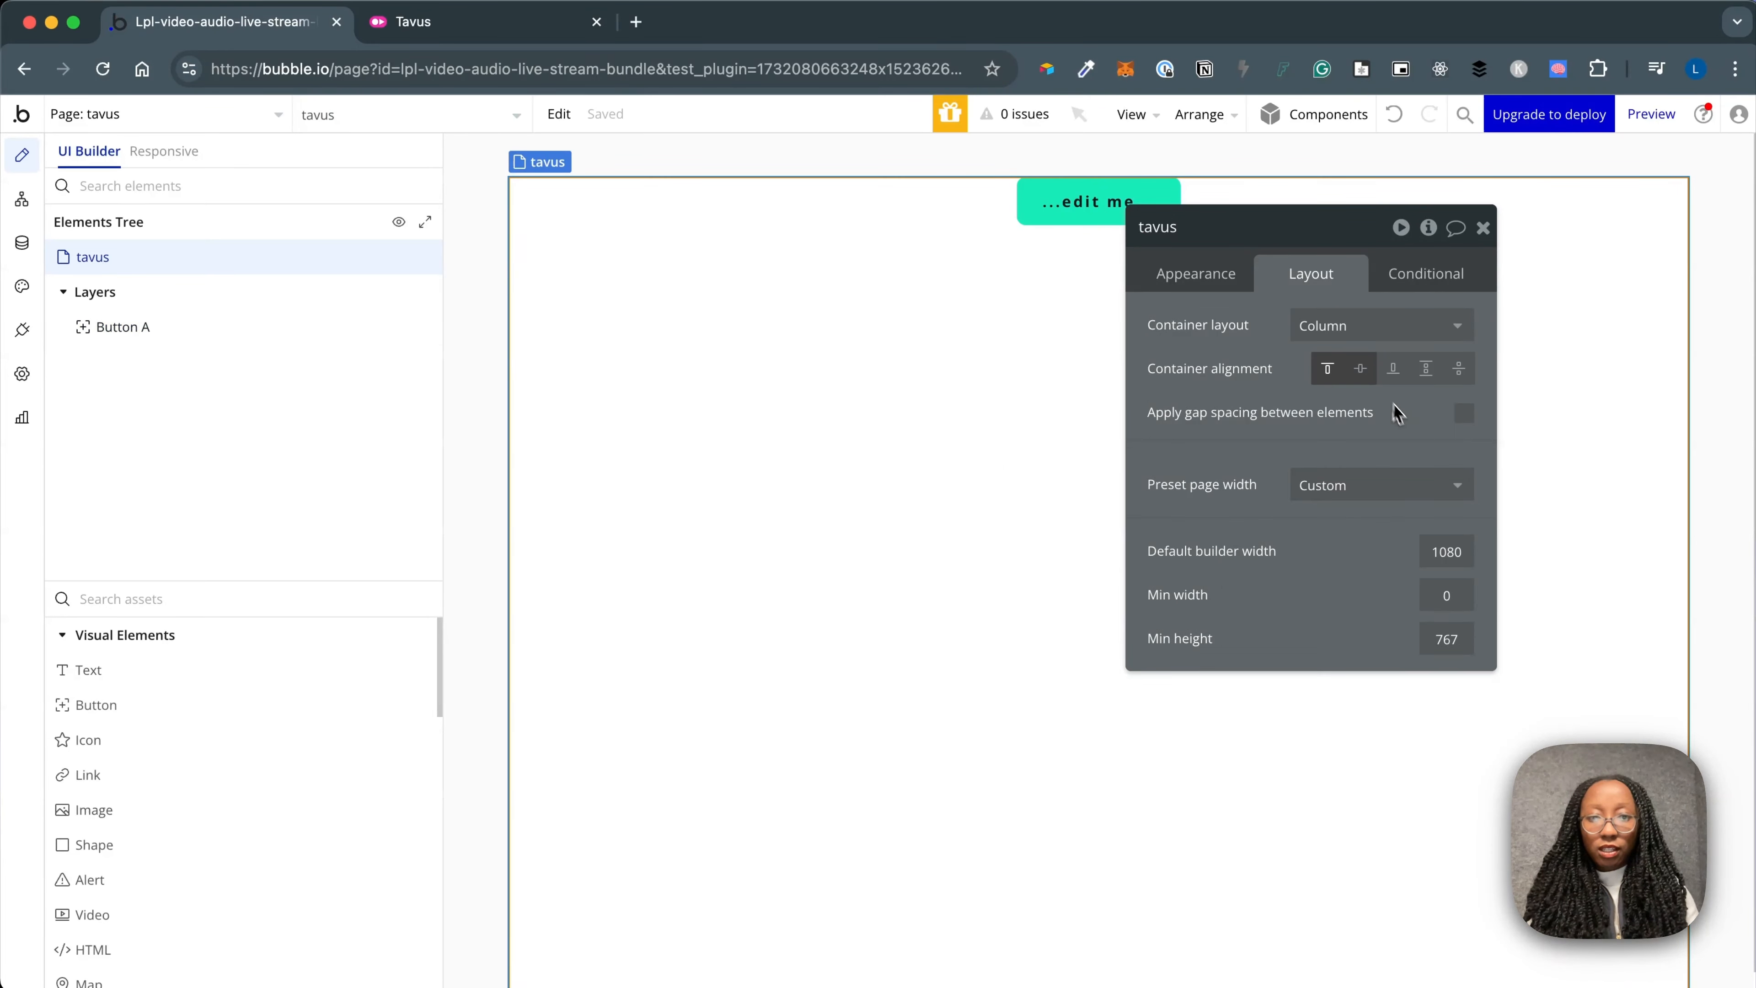
{"action": "left_click", "coordinate": [1360, 368]}
Change the button's label to "start chat"
{"action": "left_click", "coordinate": [1052, 587]}
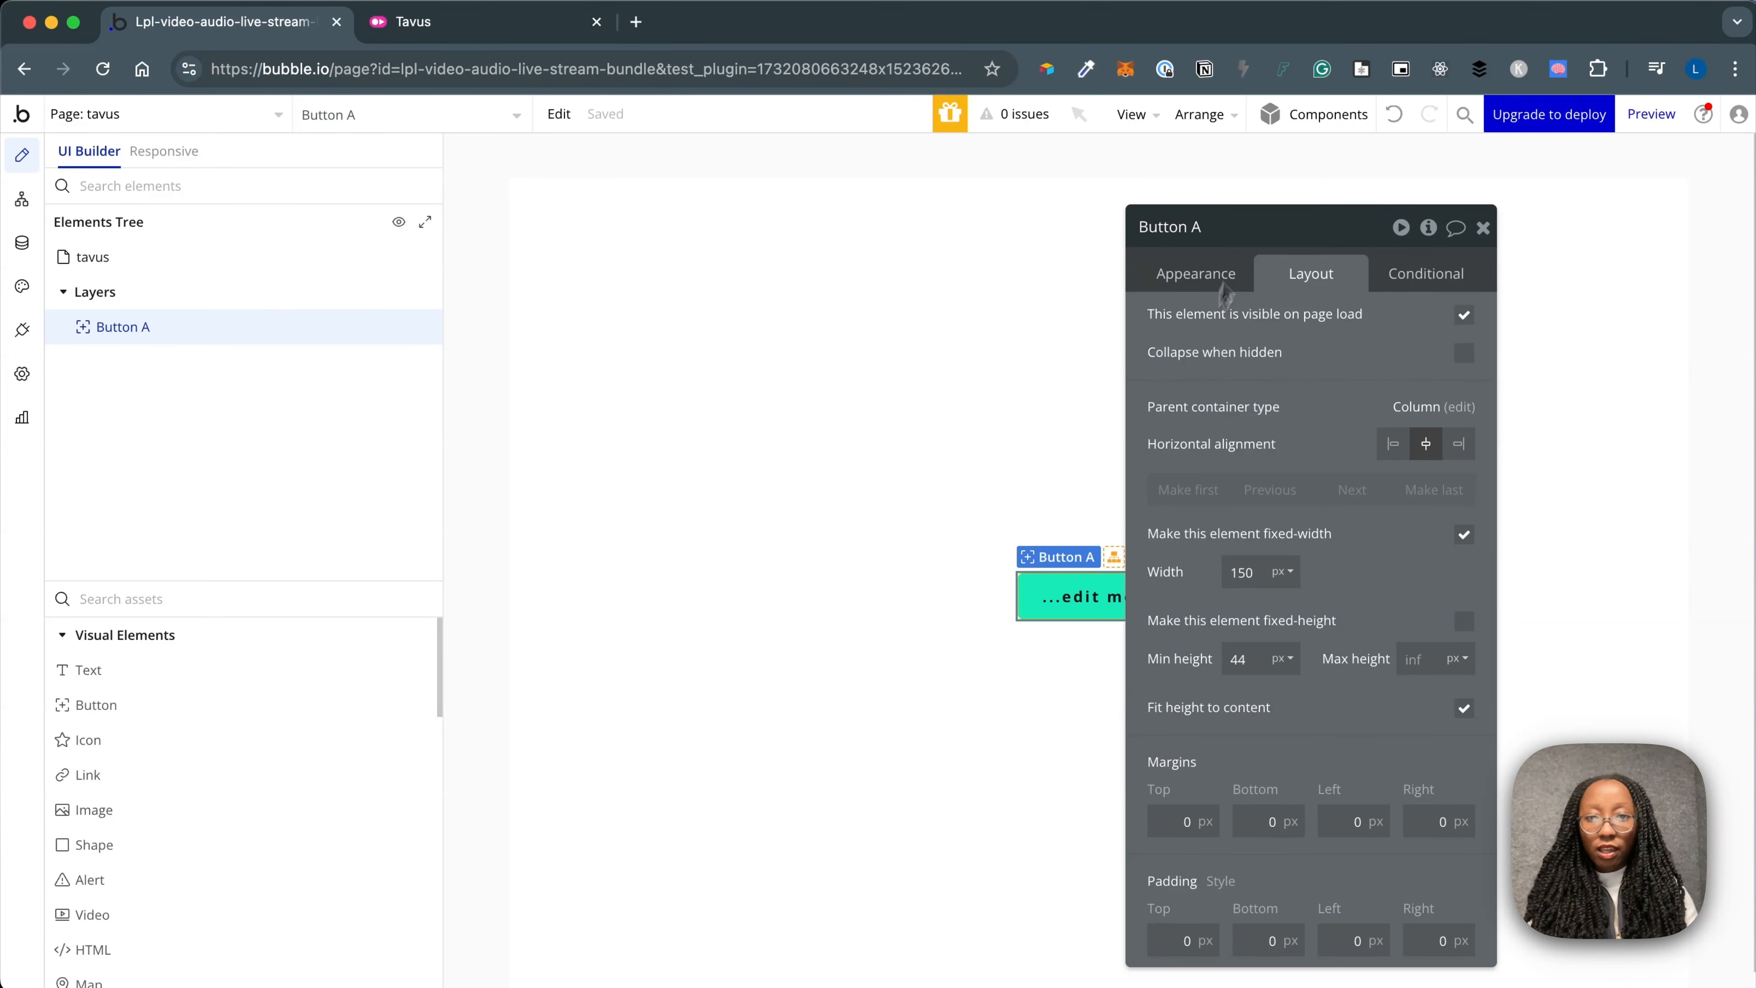
{"action": "left_click", "coordinate": [1196, 273]}
{"action": "left_click", "coordinate": [1383, 371]}
{"action": "type", "text": "start chat"}
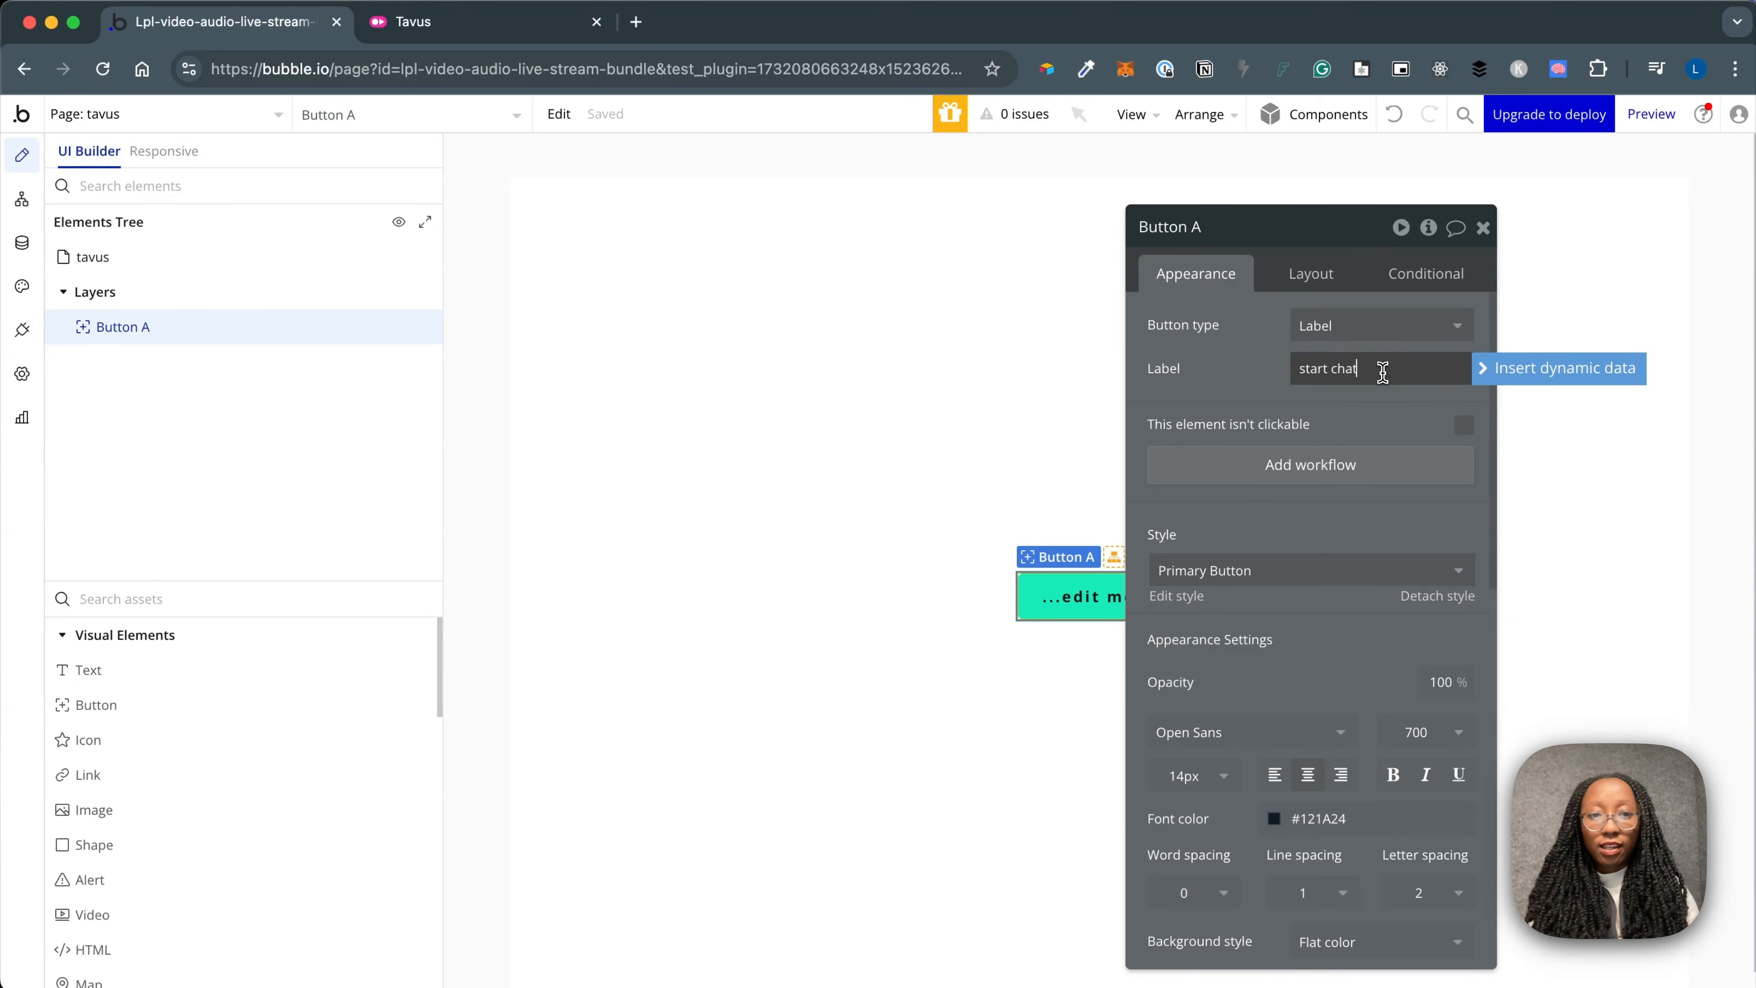
{"action": "left_click", "coordinate": [1031, 361]}
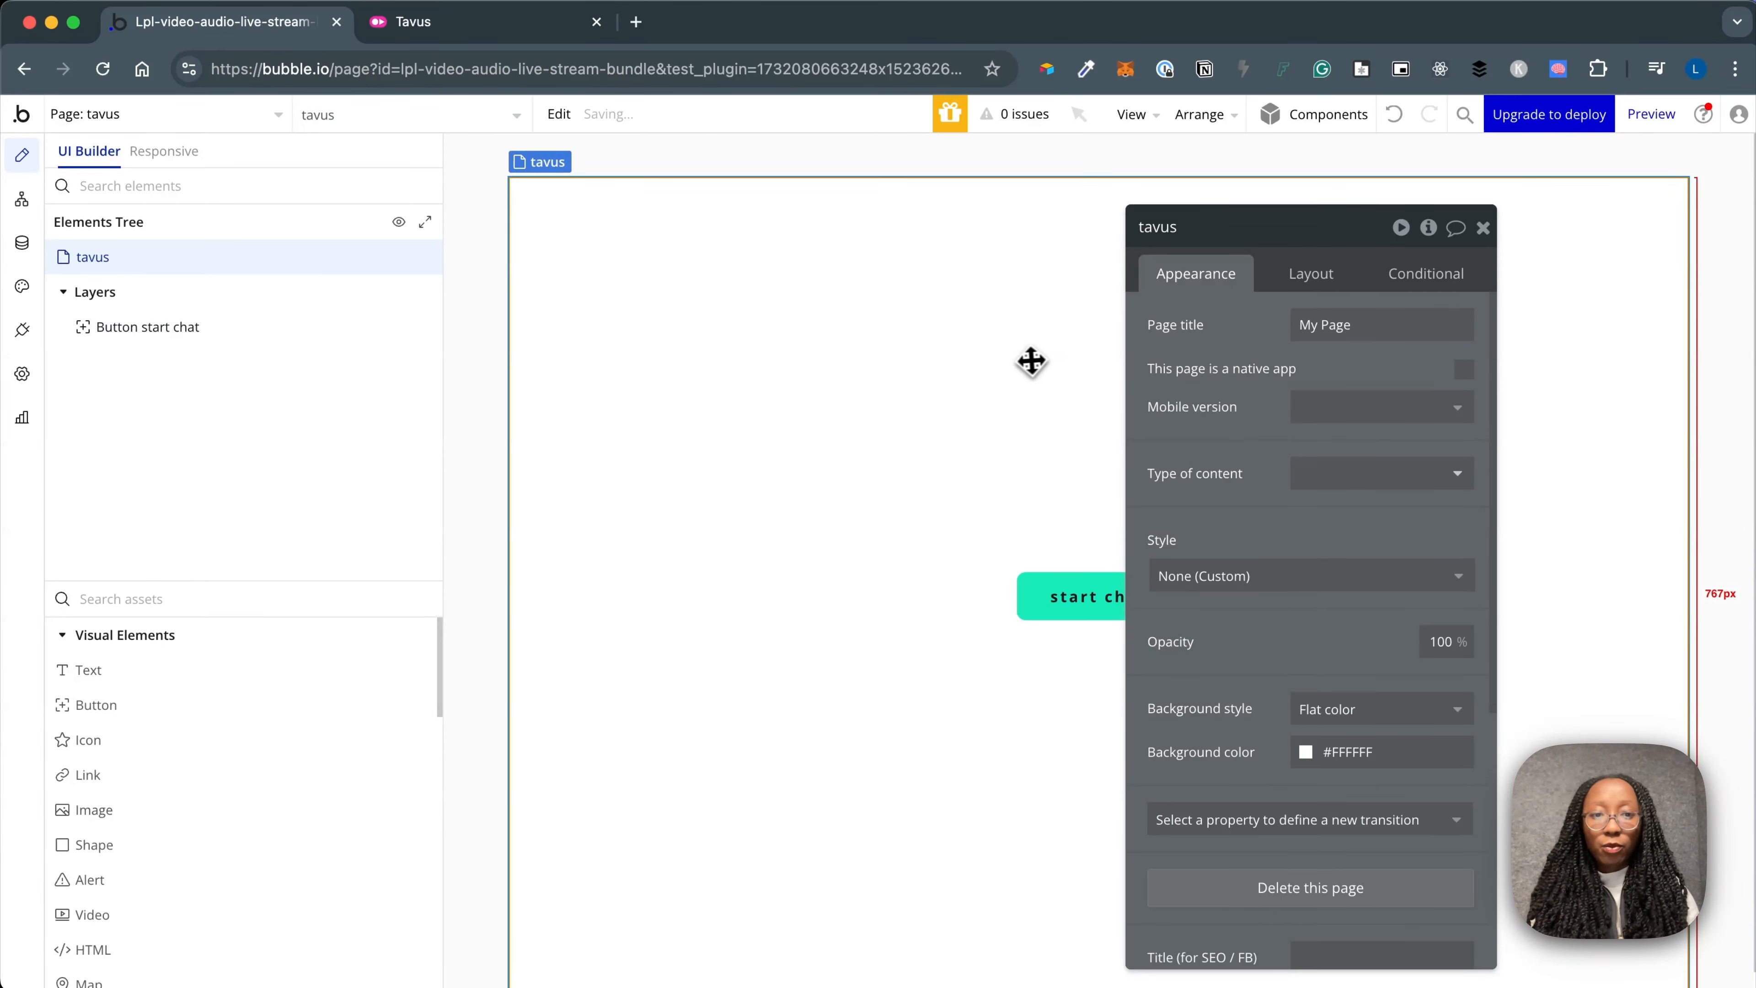
Add a click workflow to the start chat button with the "Bundle Tavus - create conversation (testing)" action
{"action": "left_click", "coordinate": [1070, 598]}
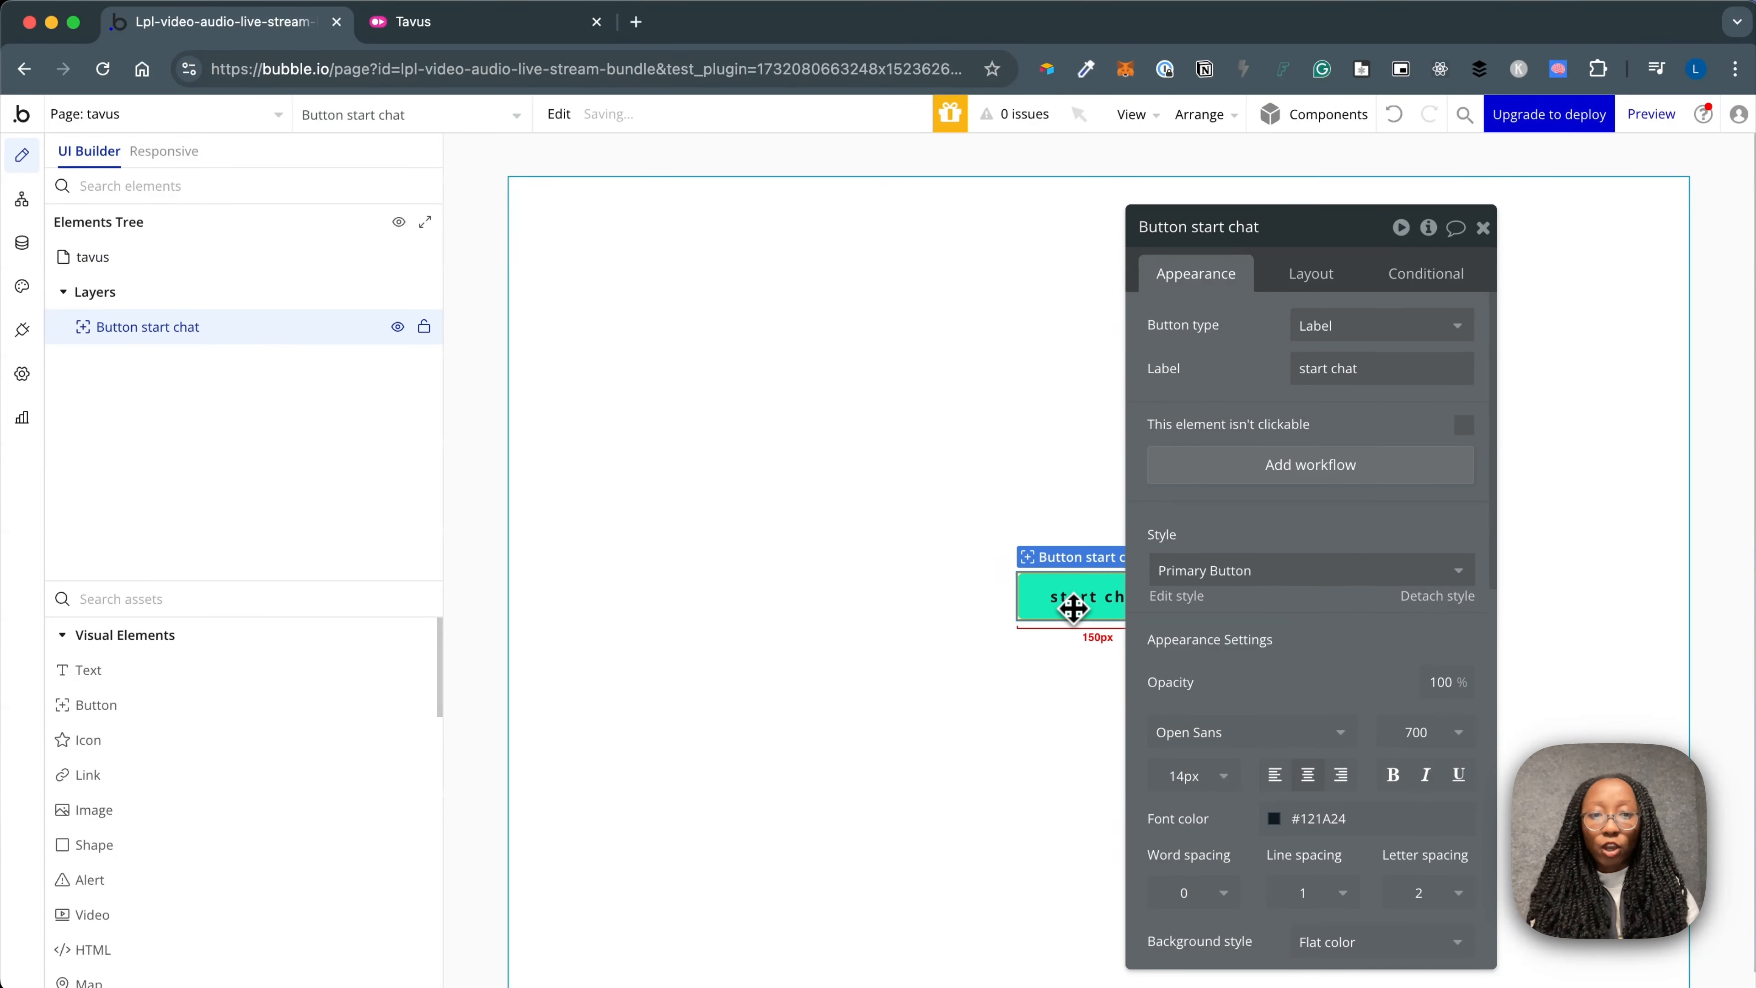
{"action": "left_click", "coordinate": [1342, 478]}
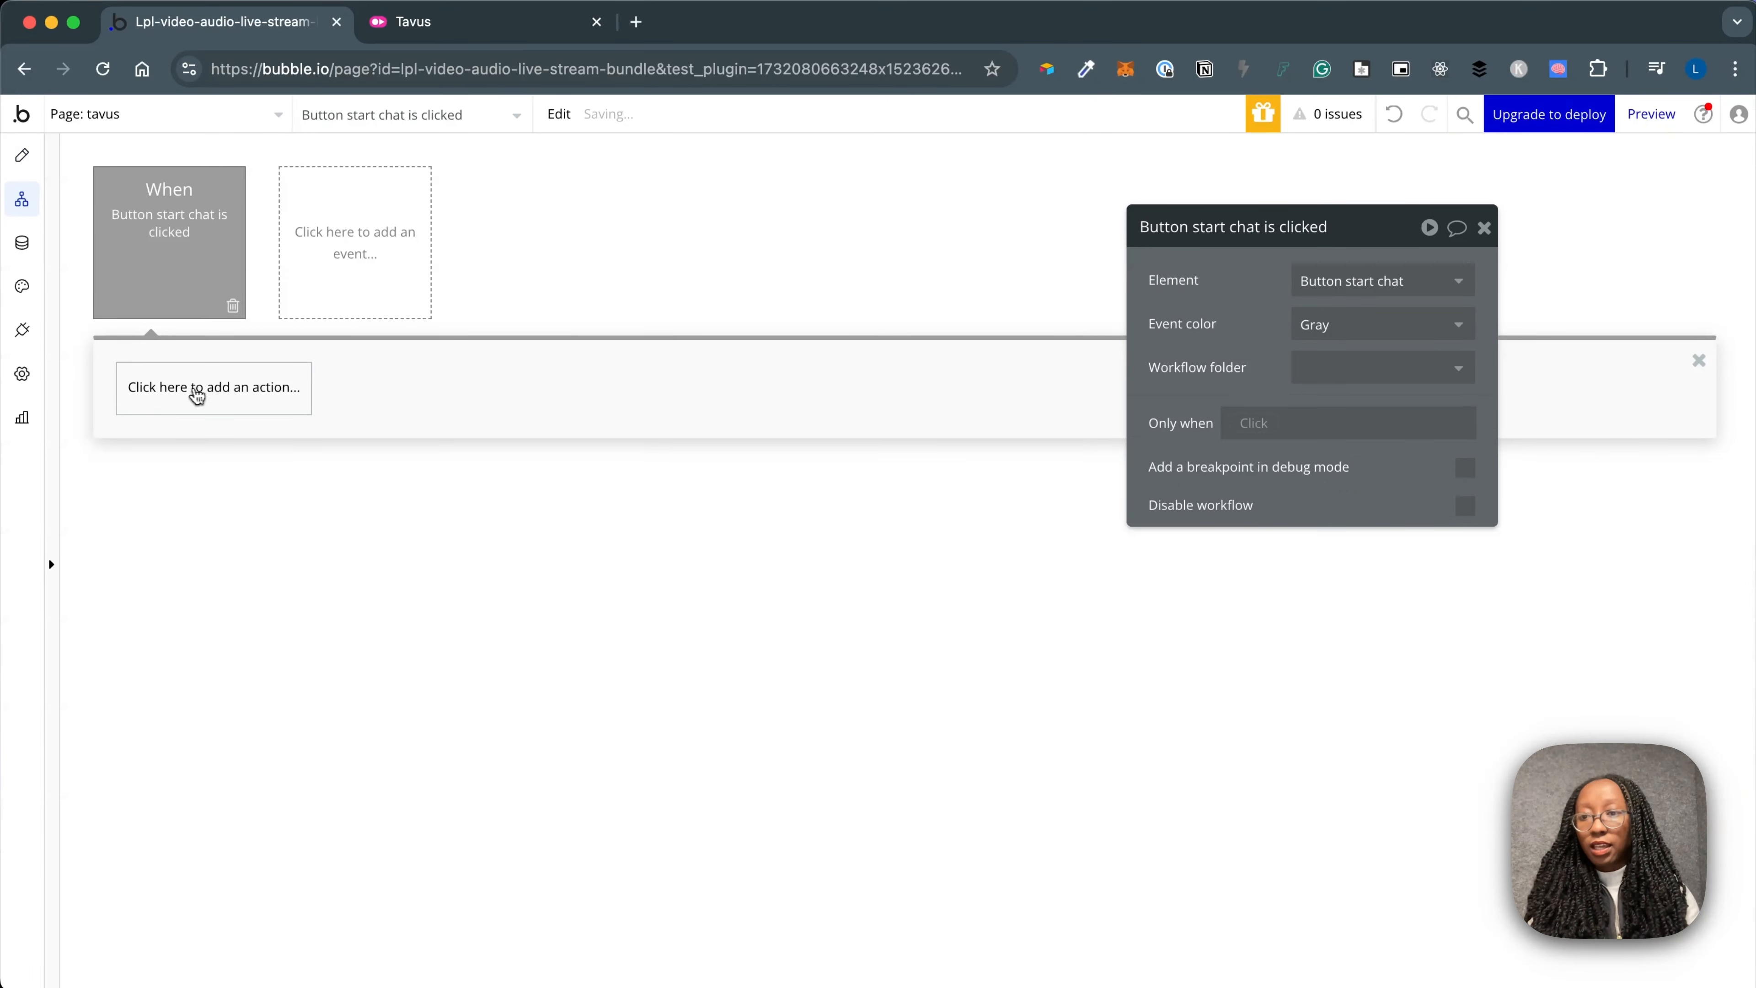
{"action": "left_click", "coordinate": [190, 389]}
{"action": "type", "text": "create"}
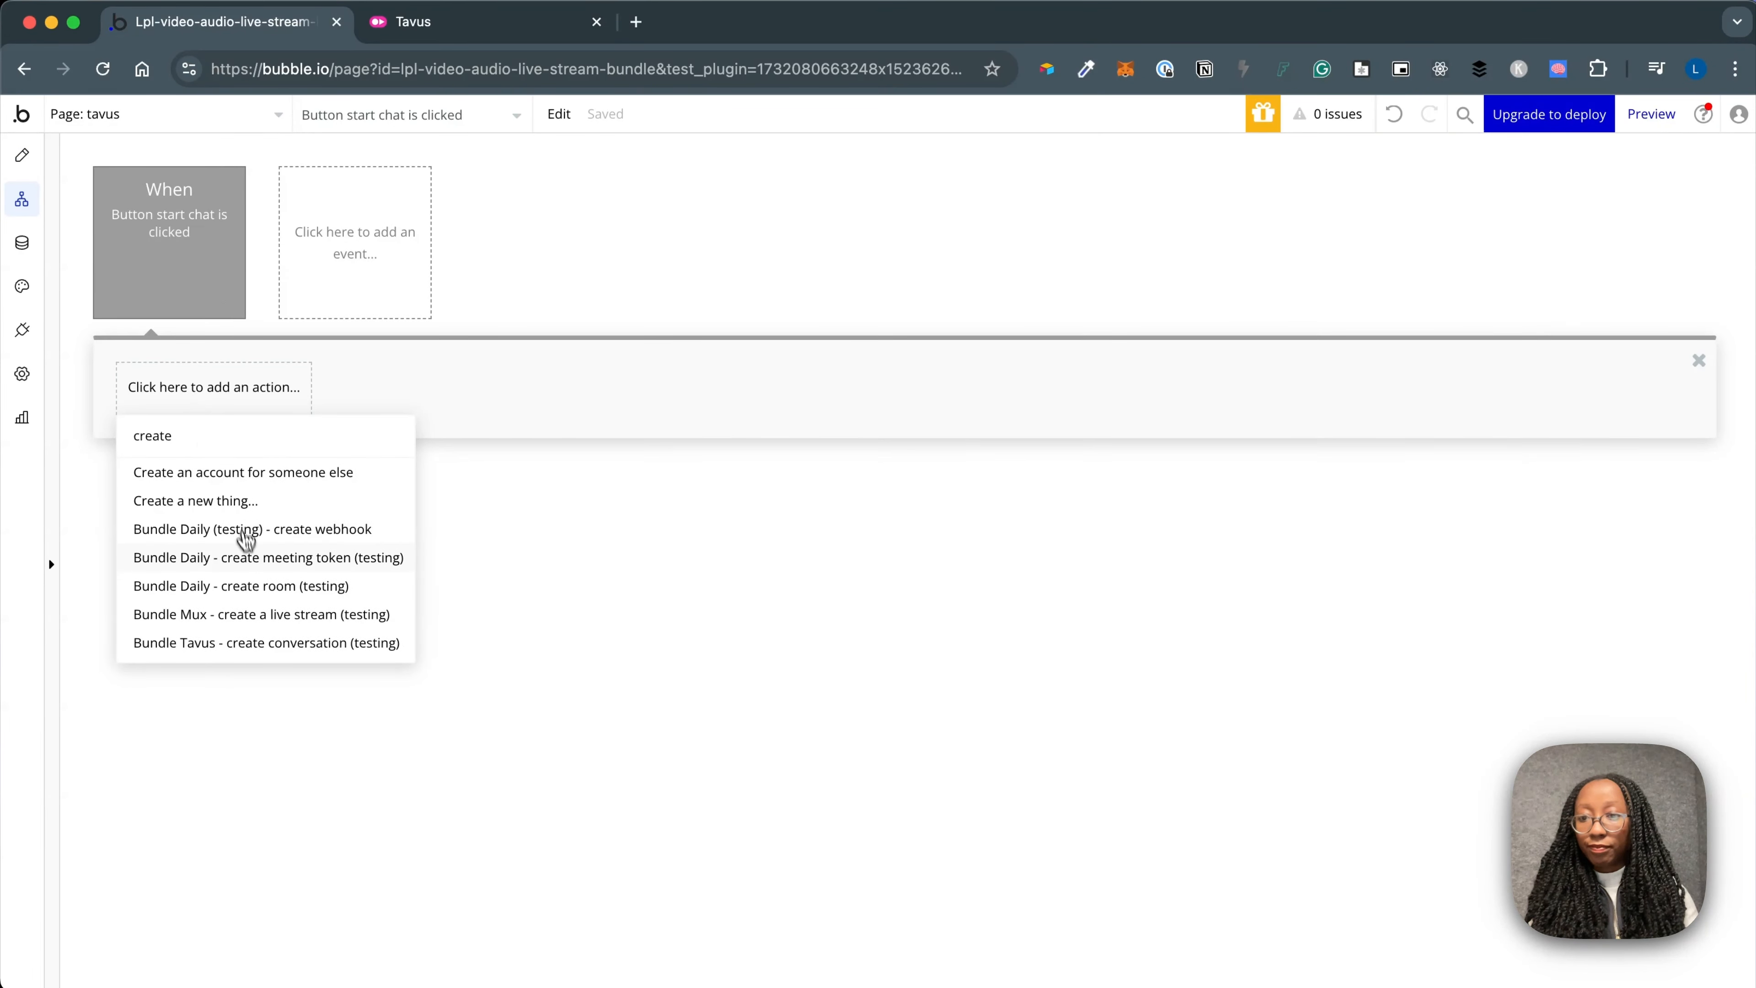
{"action": "left_click", "coordinate": [259, 643]}
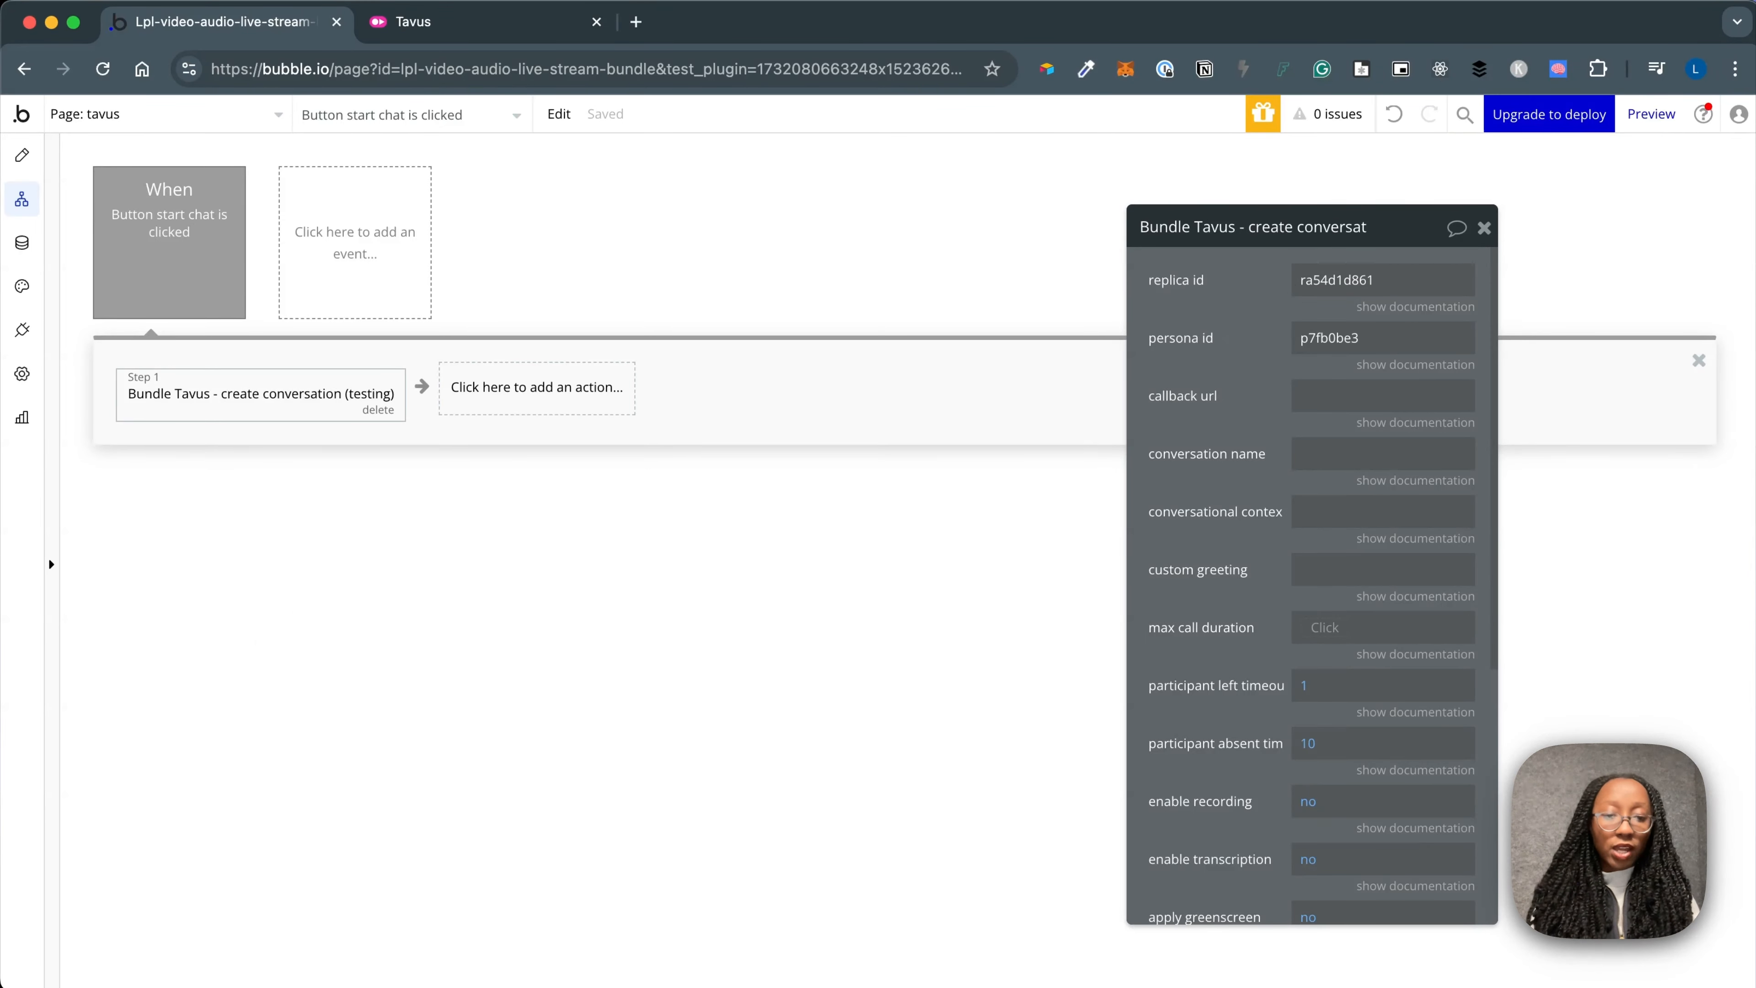
{"action": "scroll", "coordinate": [1229, 343], "scroll_direction": "down", "scroll_amount": 3}
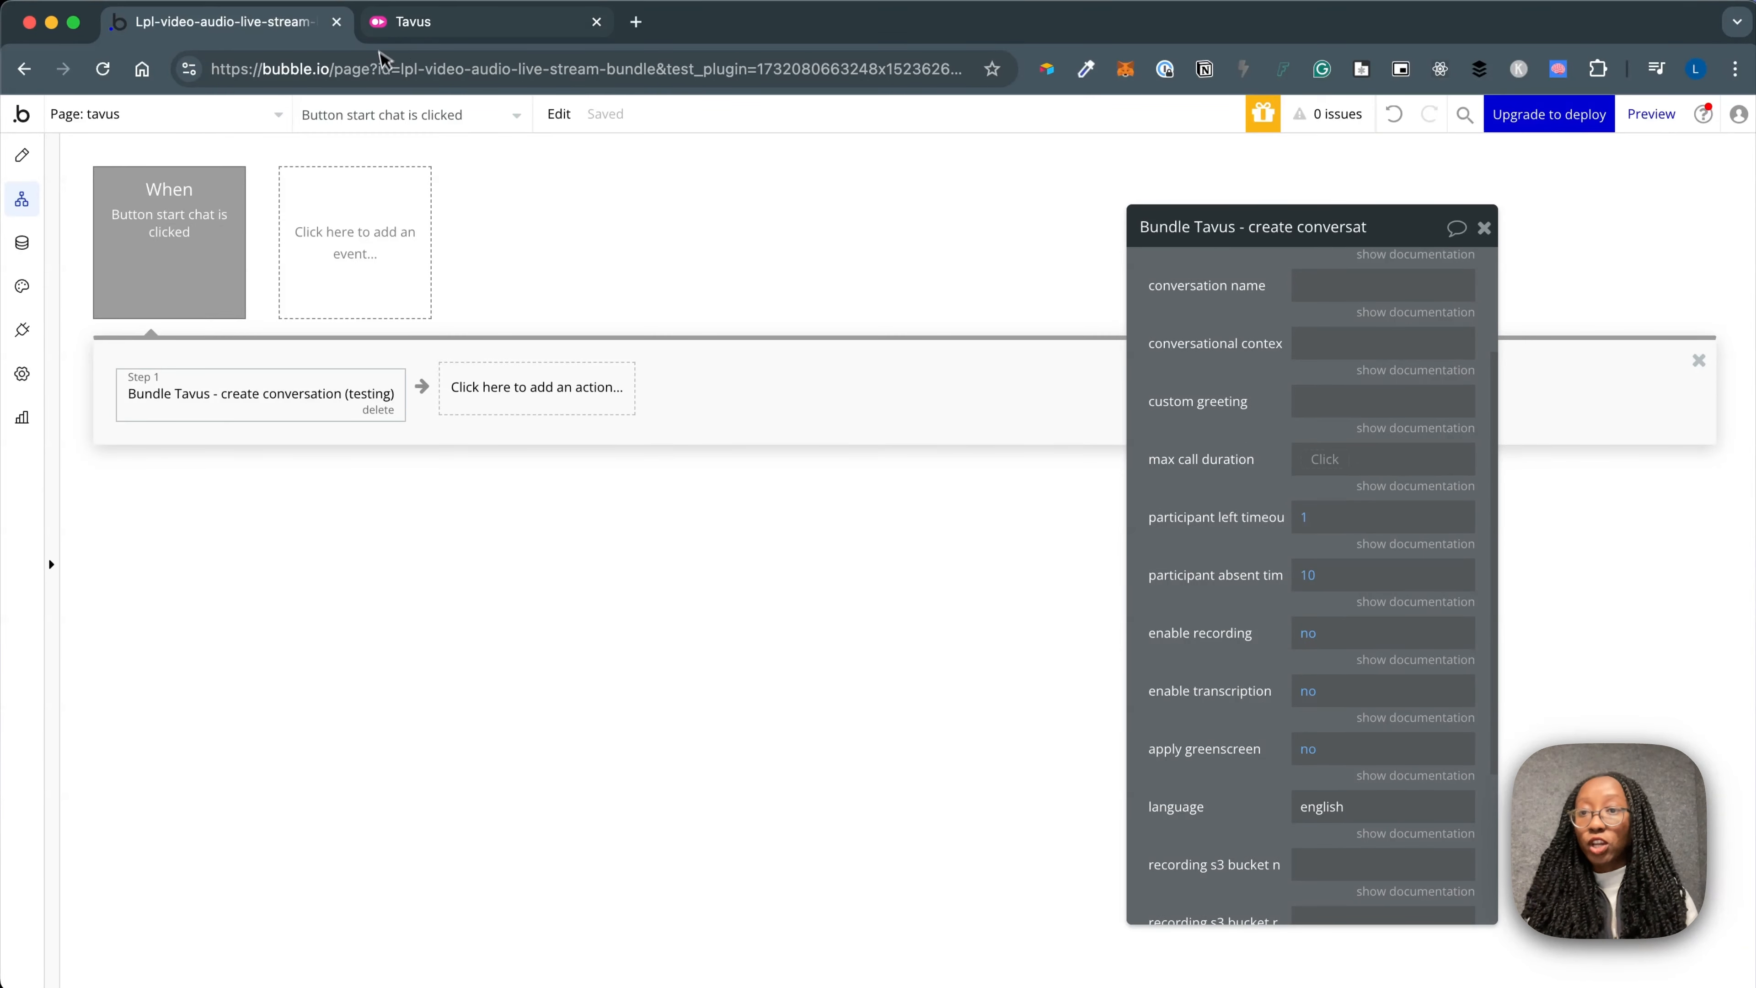
Switch to Tavus and view the details of the stock persona Tavus' Personal AI in the Persona Library
{"action": "left_click", "coordinate": [426, 42]}
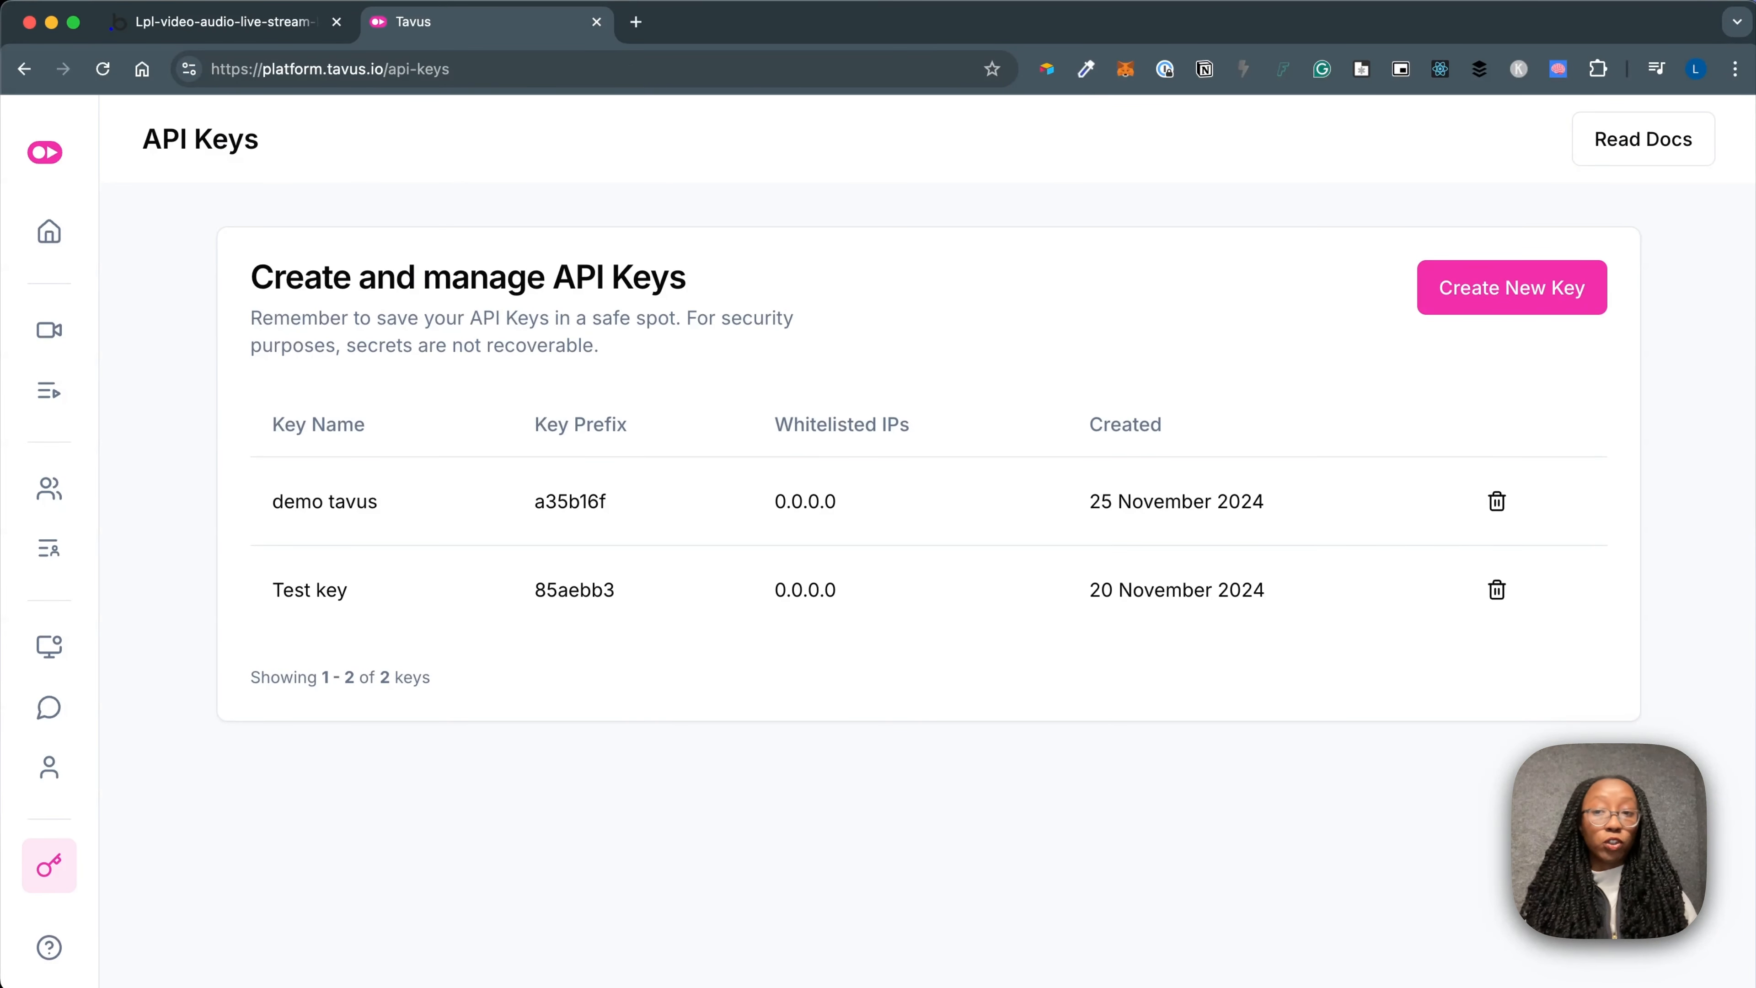
{"action": "mouse_move", "coordinate": [67, 518]}
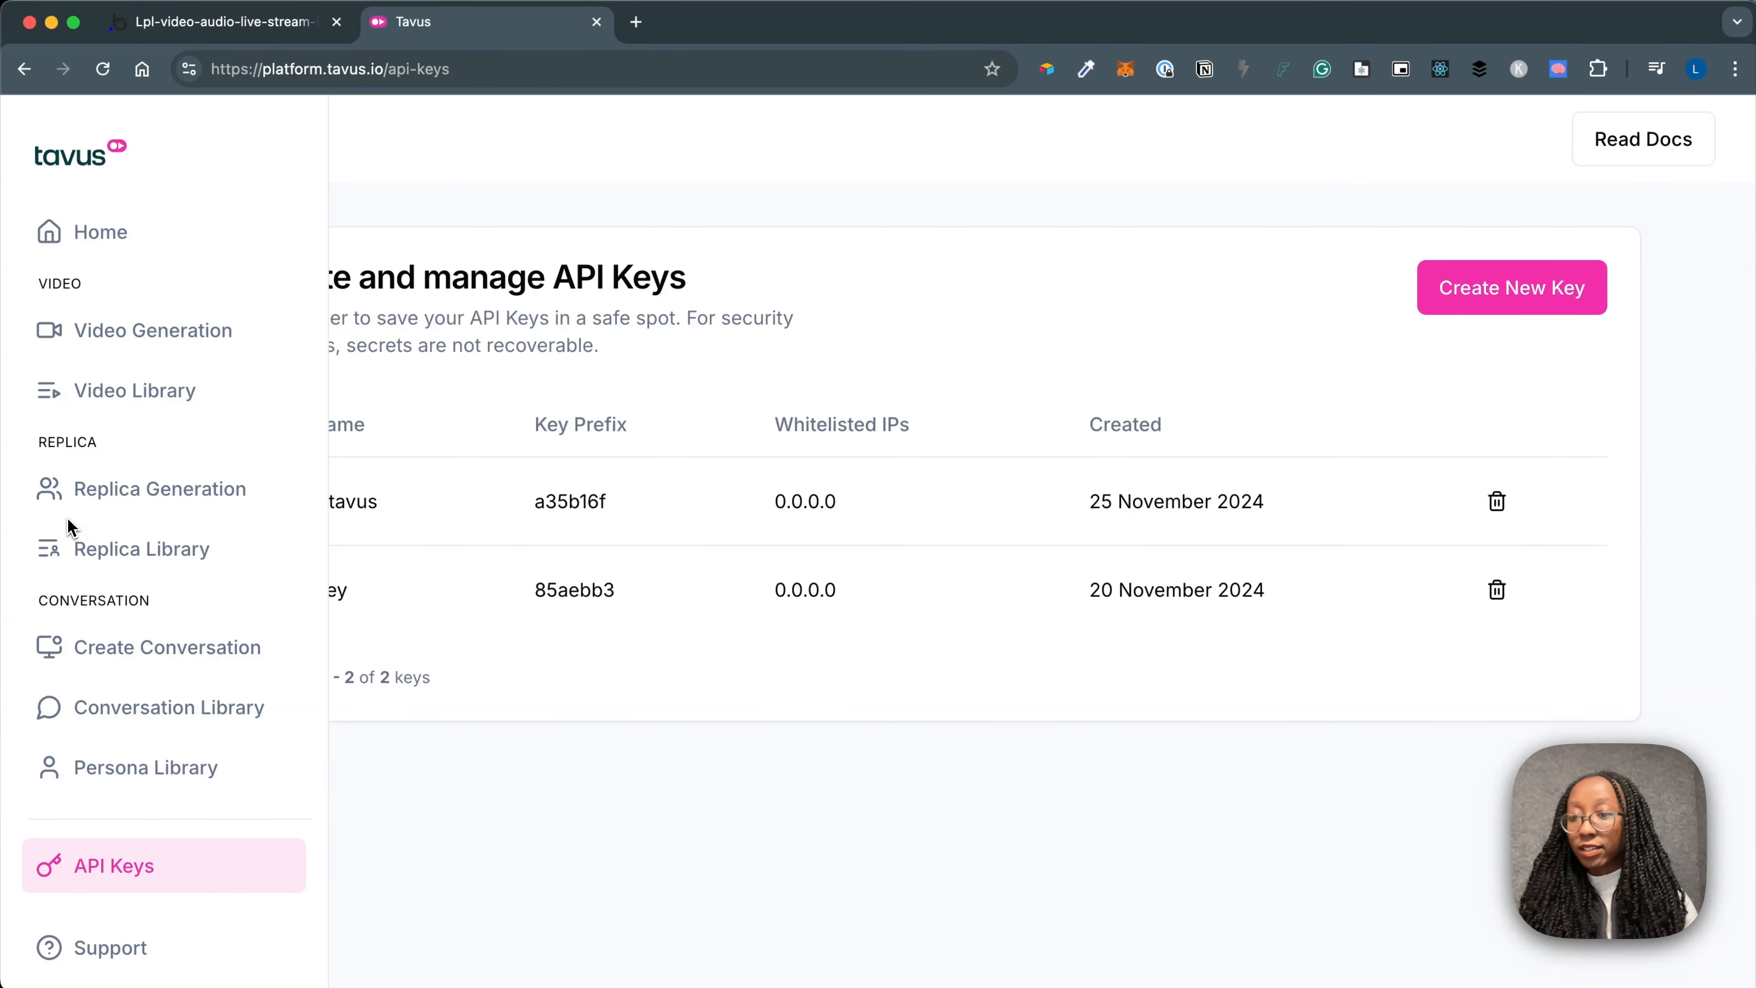
{"action": "left_click", "coordinate": [176, 772]}
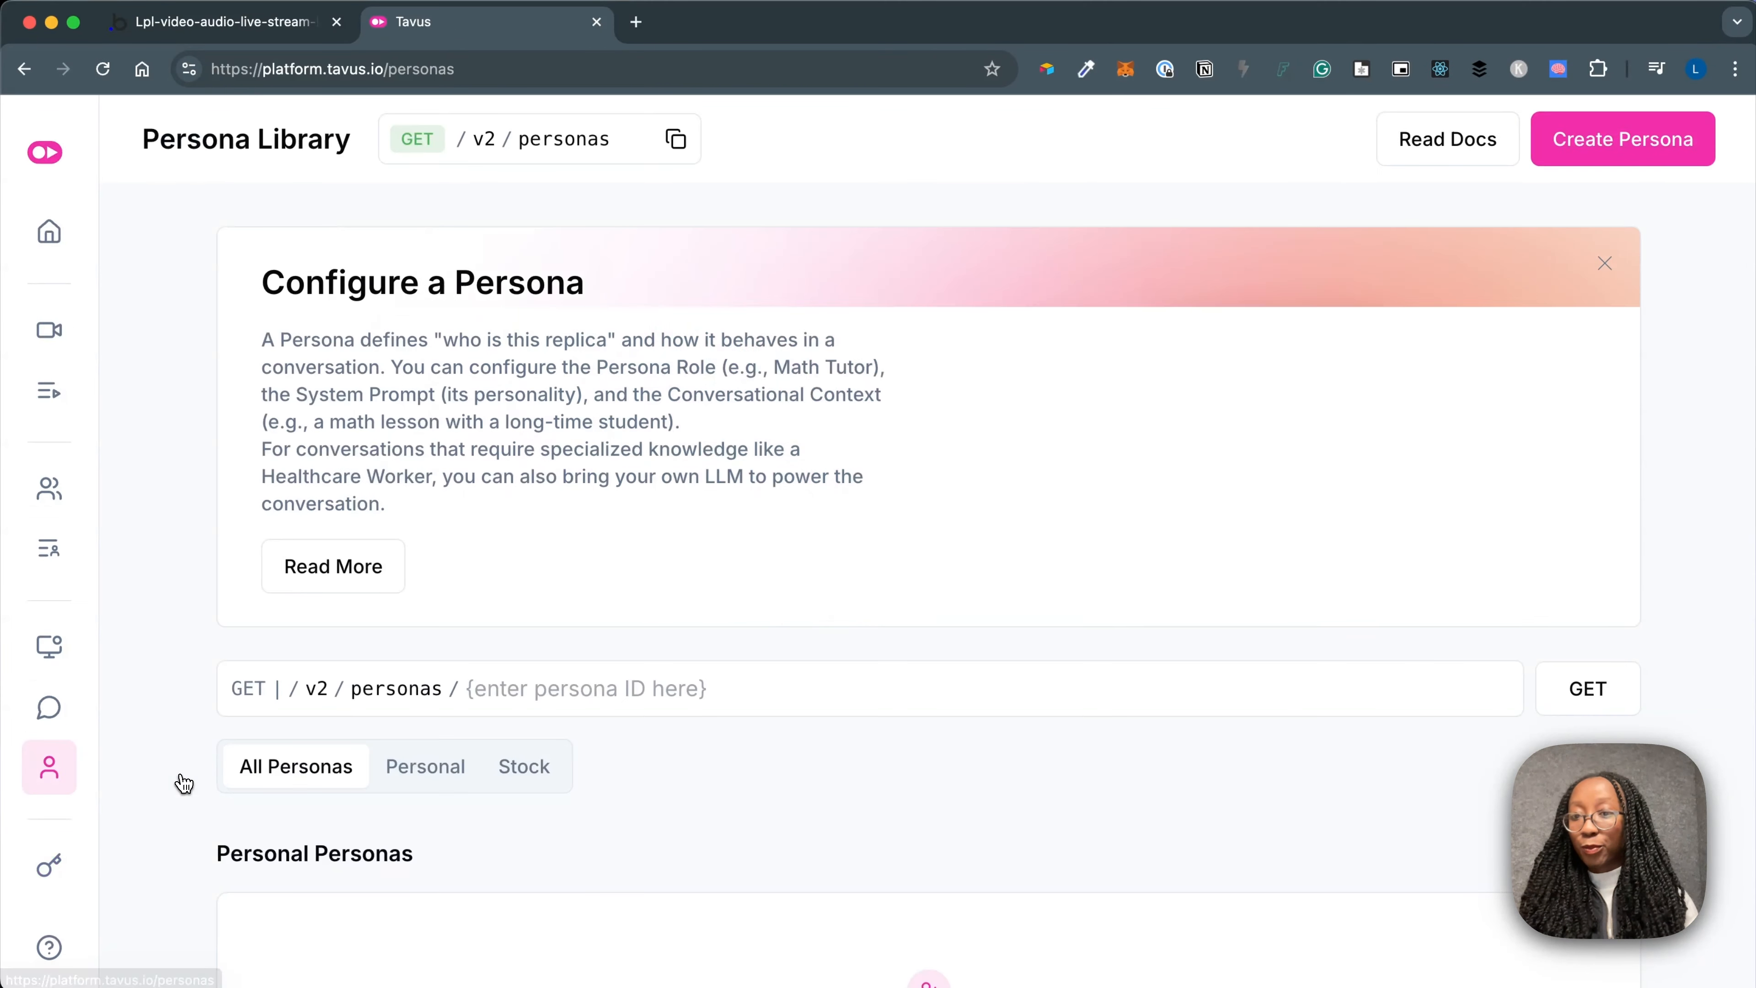
{"action": "scroll", "coordinate": [569, 674], "scroll_direction": "down", "scroll_amount": 10}
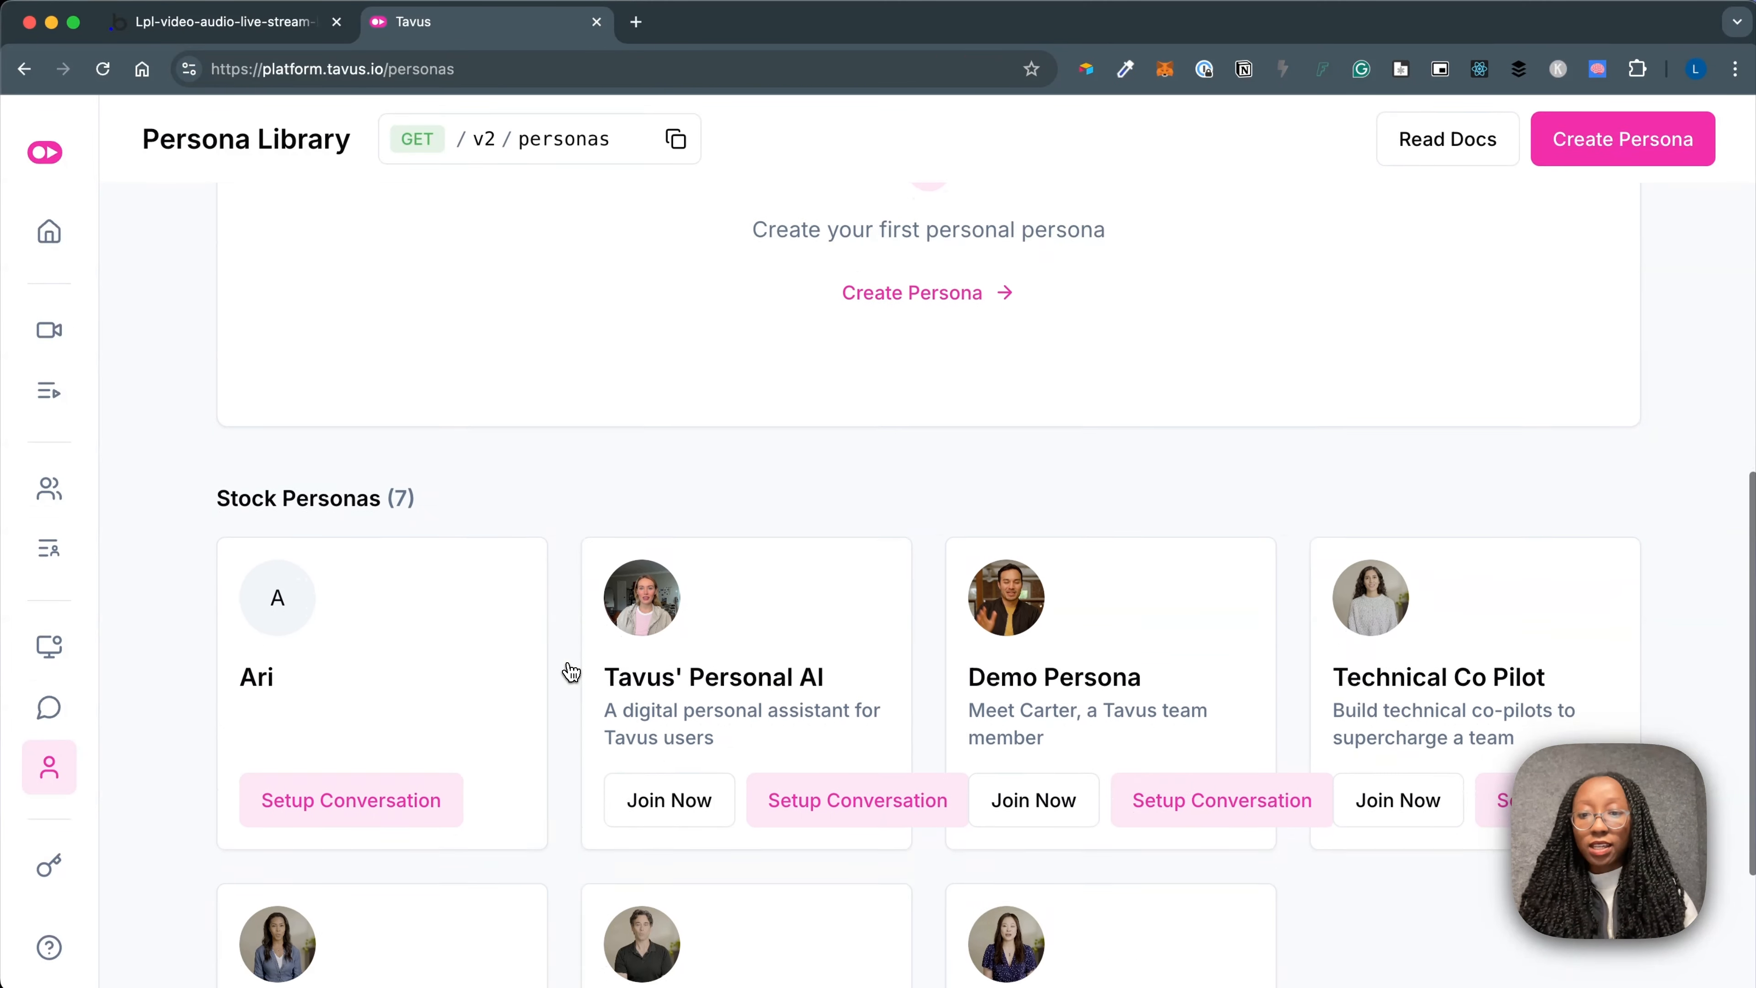
{"action": "scroll", "coordinate": [549, 646], "scroll_direction": "down", "scroll_amount": 3}
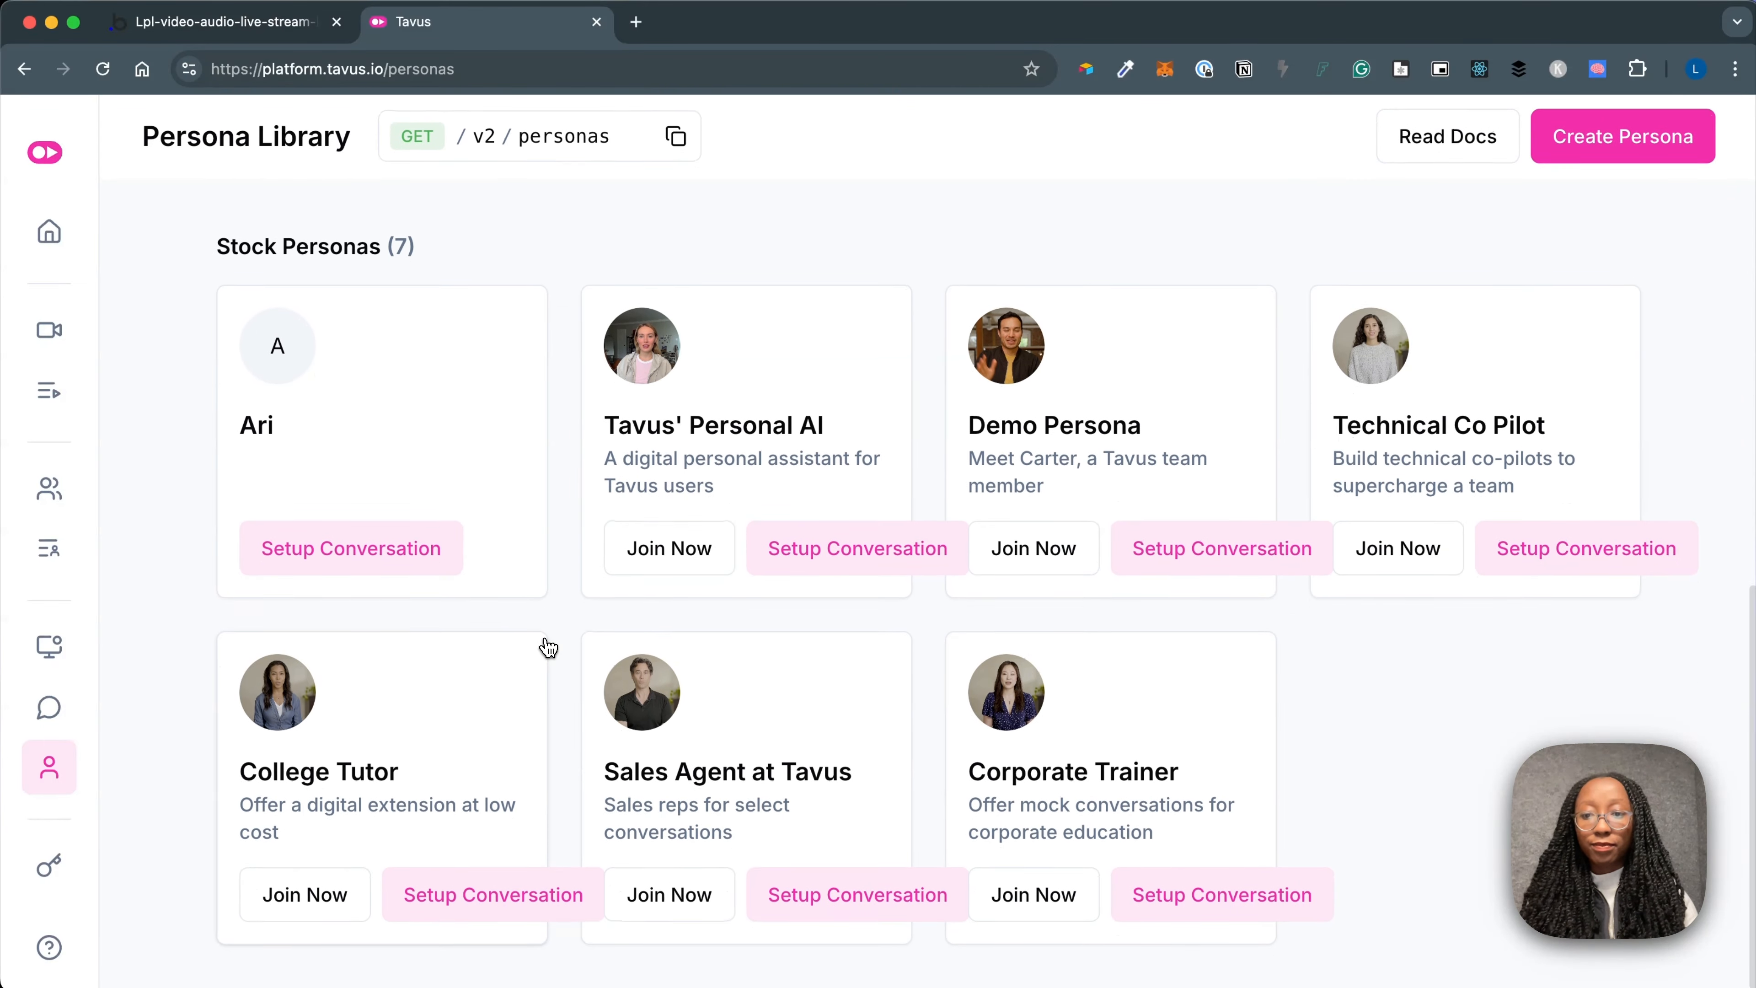
{"action": "left_click", "coordinate": [747, 382]}
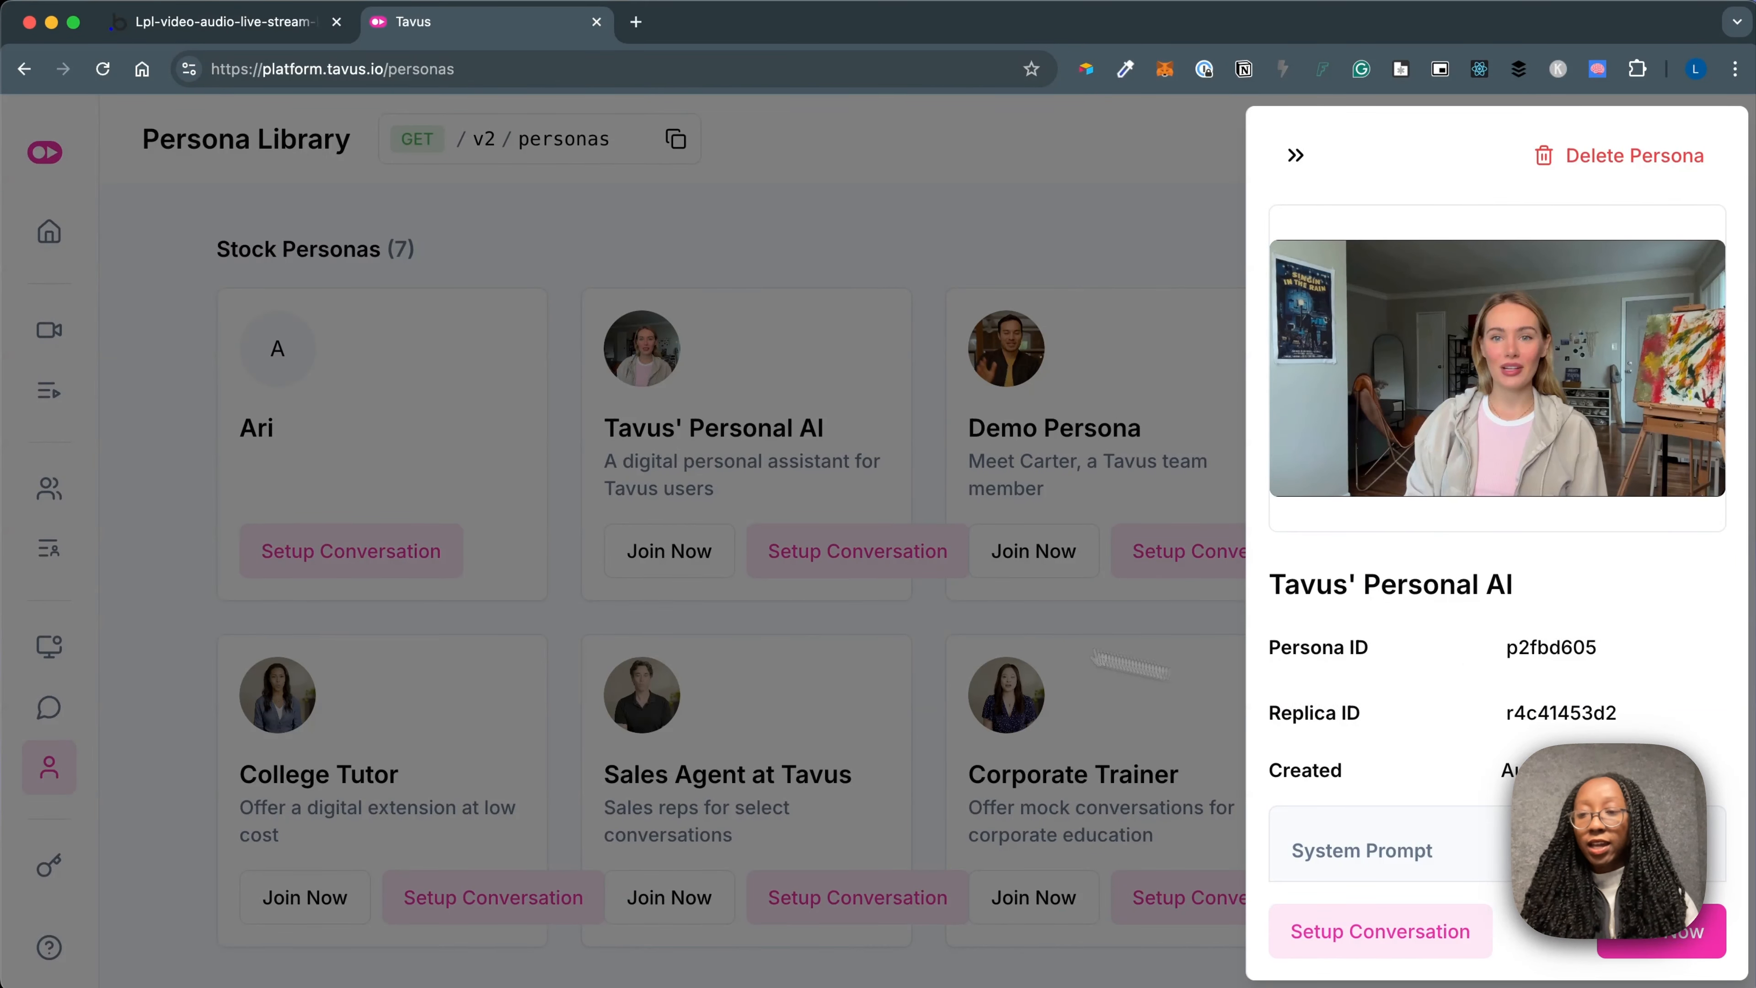
Switch back to the Bubble editor and set the create conversation action's max call duration to 30
{"action": "left_click", "coordinate": [188, 29]}
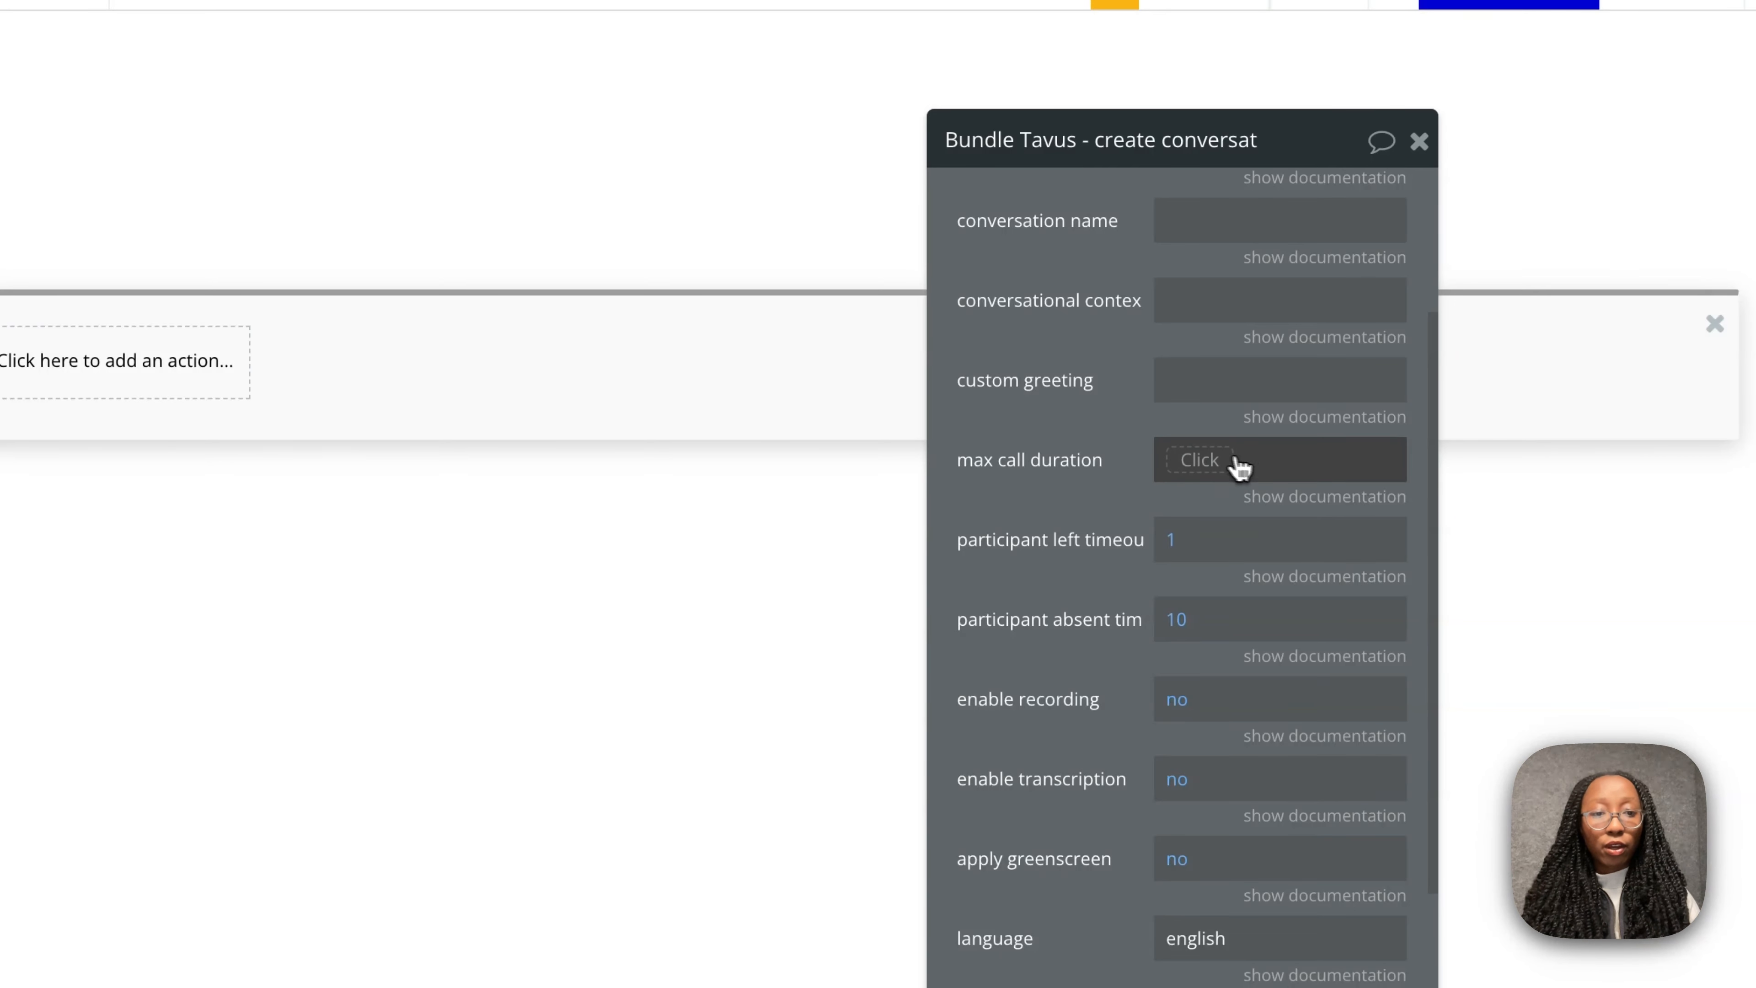
{"action": "left_click", "coordinate": [1199, 459]}
{"action": "type", "text": "30"}
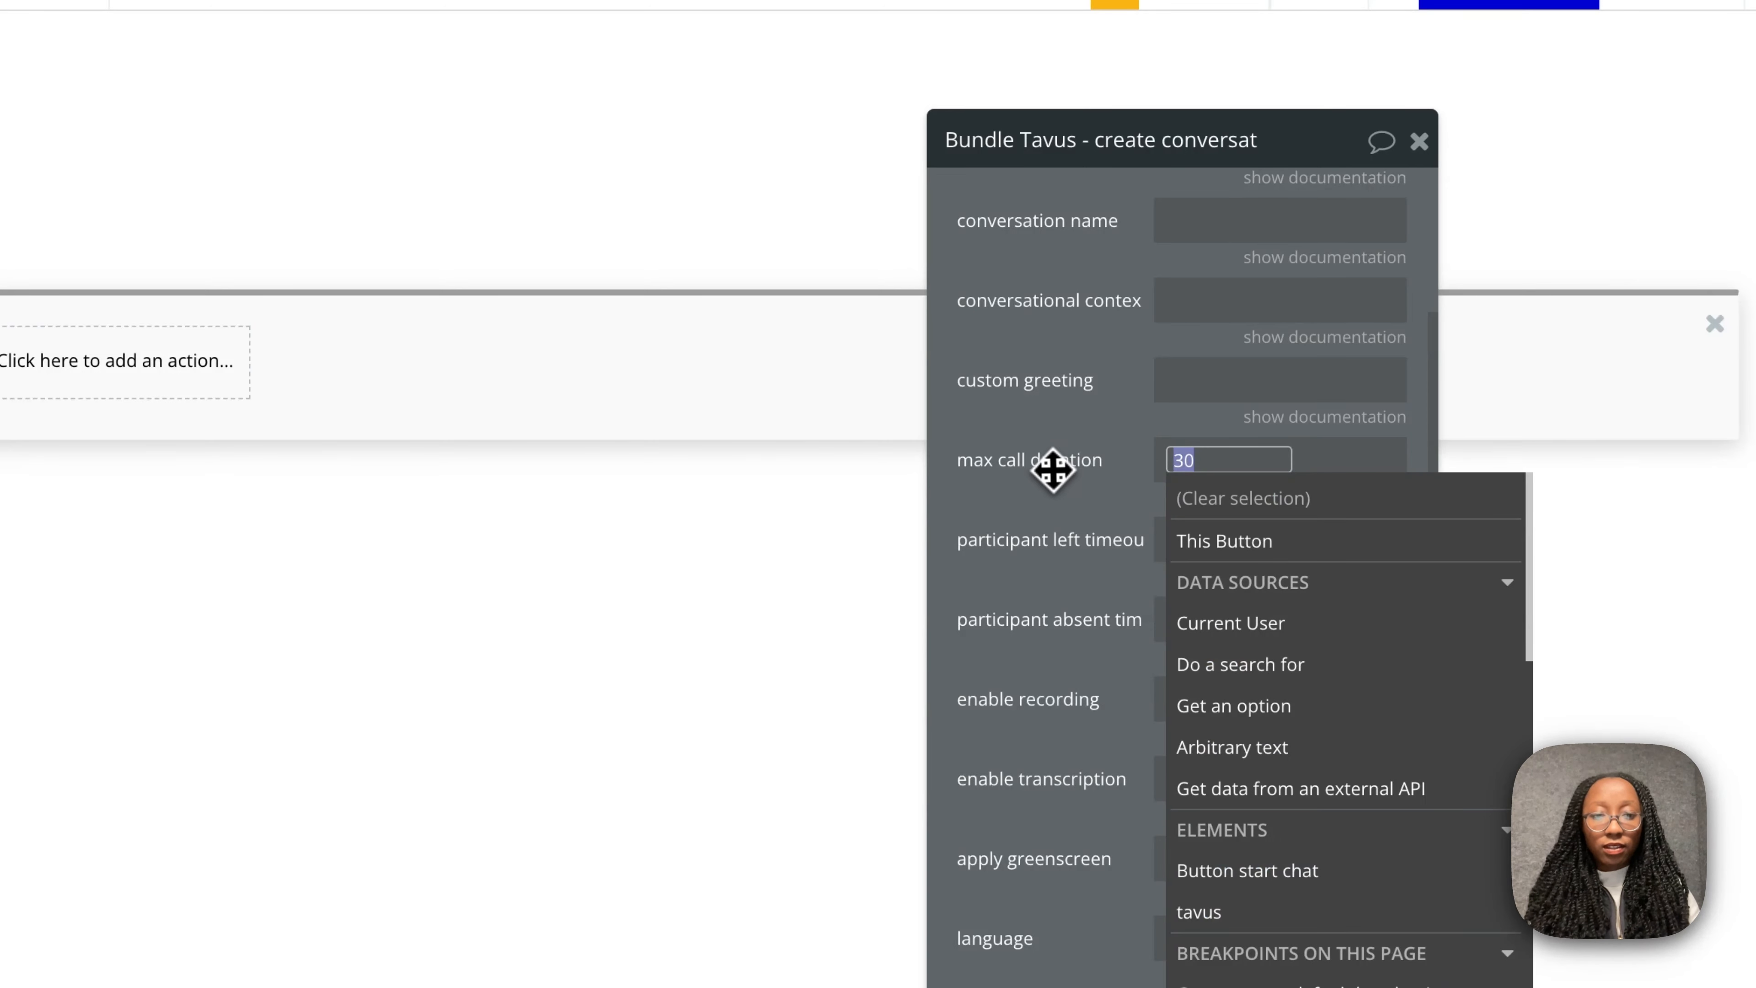
{"action": "left_click", "coordinate": [1062, 444]}
Set the custom greeting to a hey greeting with the participant's first name, followed by "how are you?"
{"action": "scroll", "coordinate": [1063, 445], "scroll_direction": "up", "scroll_amount": 2}
{"action": "scroll", "coordinate": [1062, 445], "scroll_direction": "up", "scroll_amount": 2}
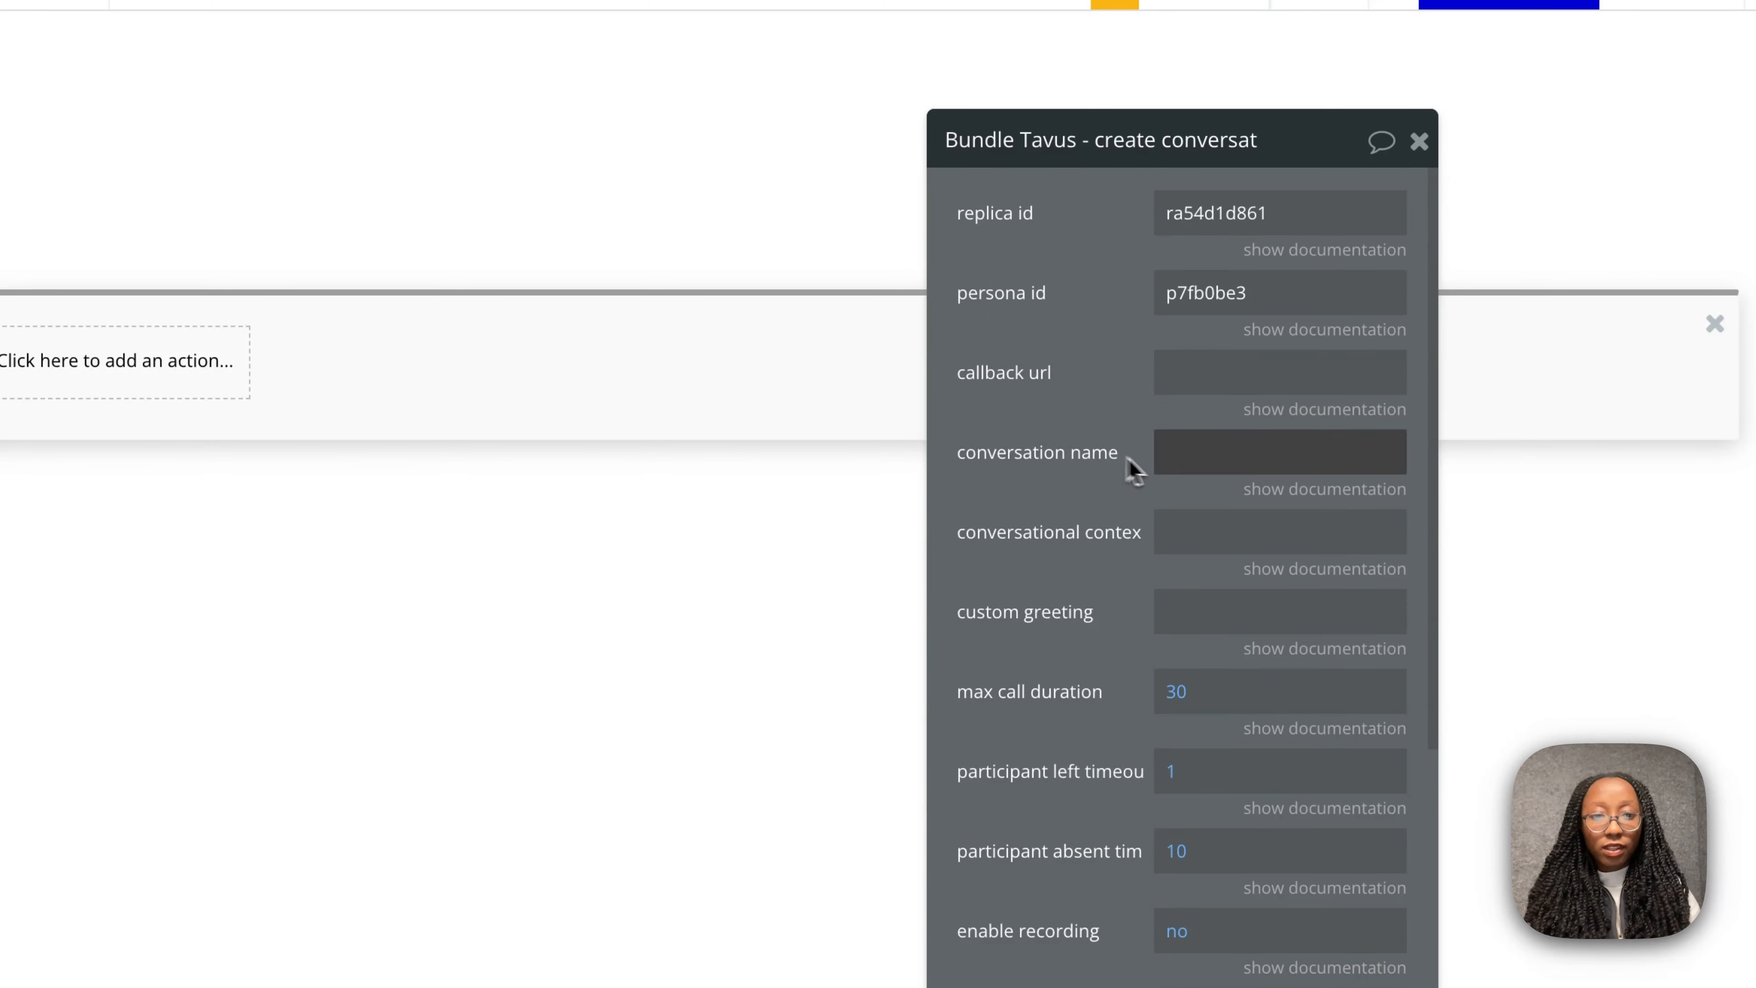
{"action": "left_click", "coordinate": [1182, 615]}
{"action": "type", "text": "hey"}
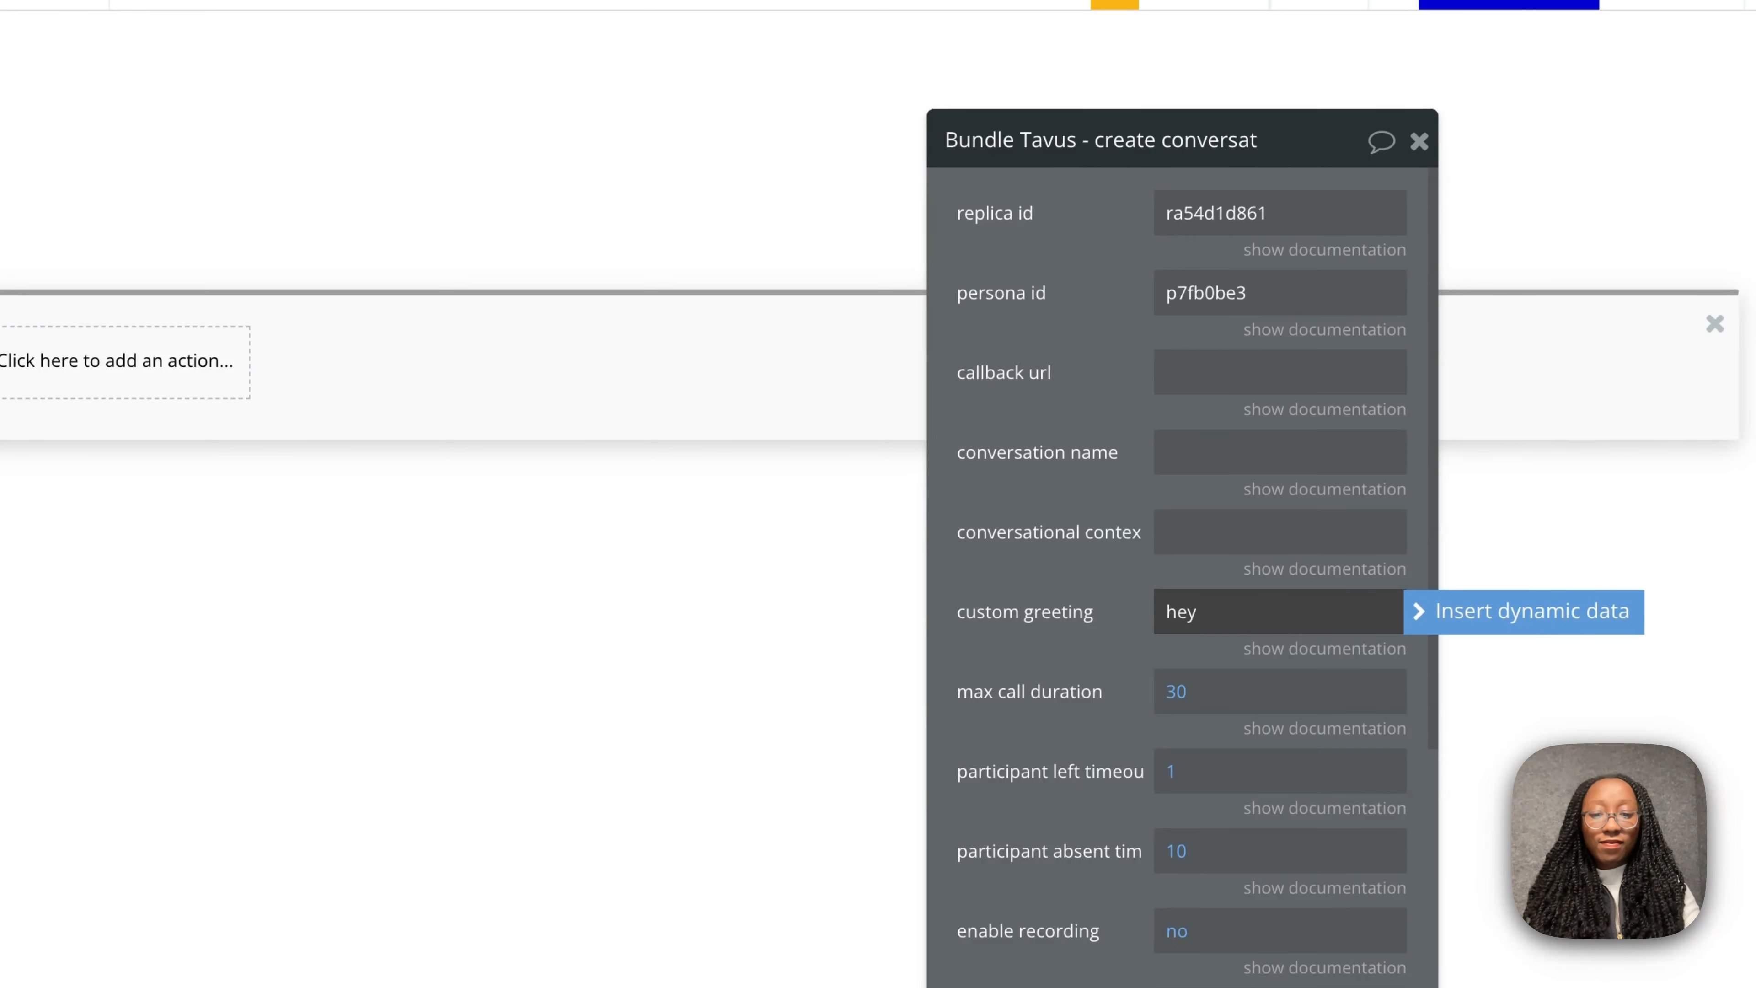
{"action": "type", "text": " lola how are you?"}
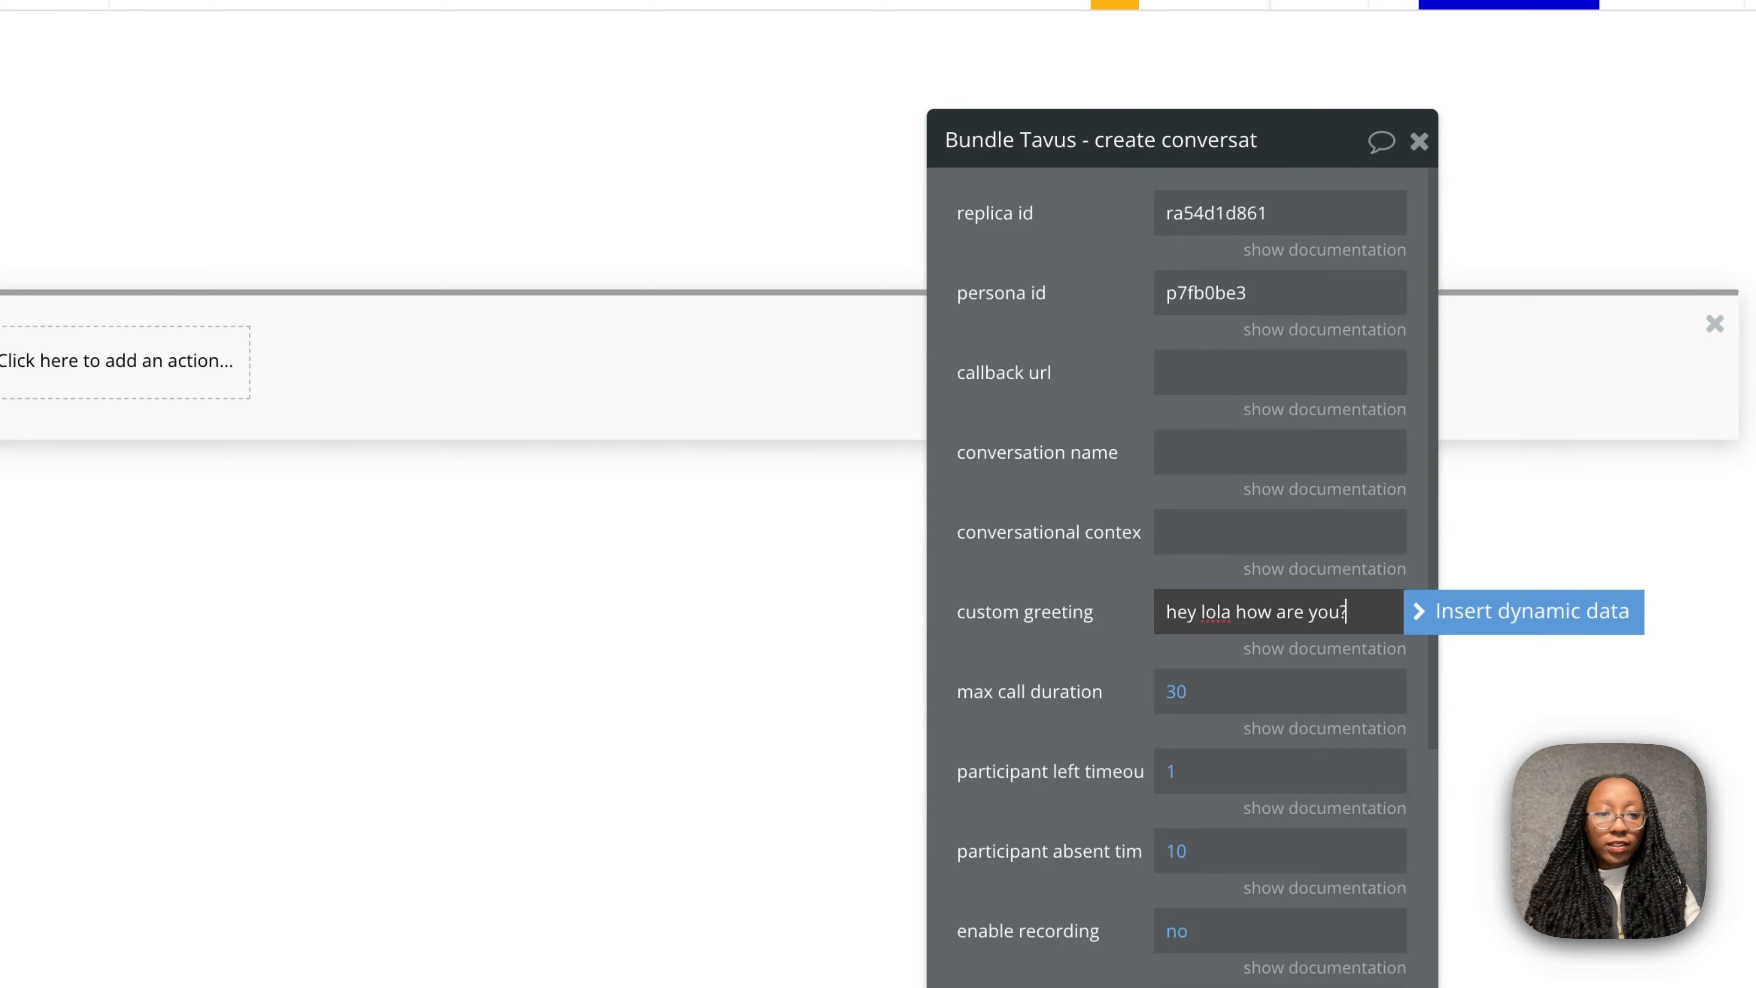
{"action": "left_click", "coordinate": [1137, 597]}
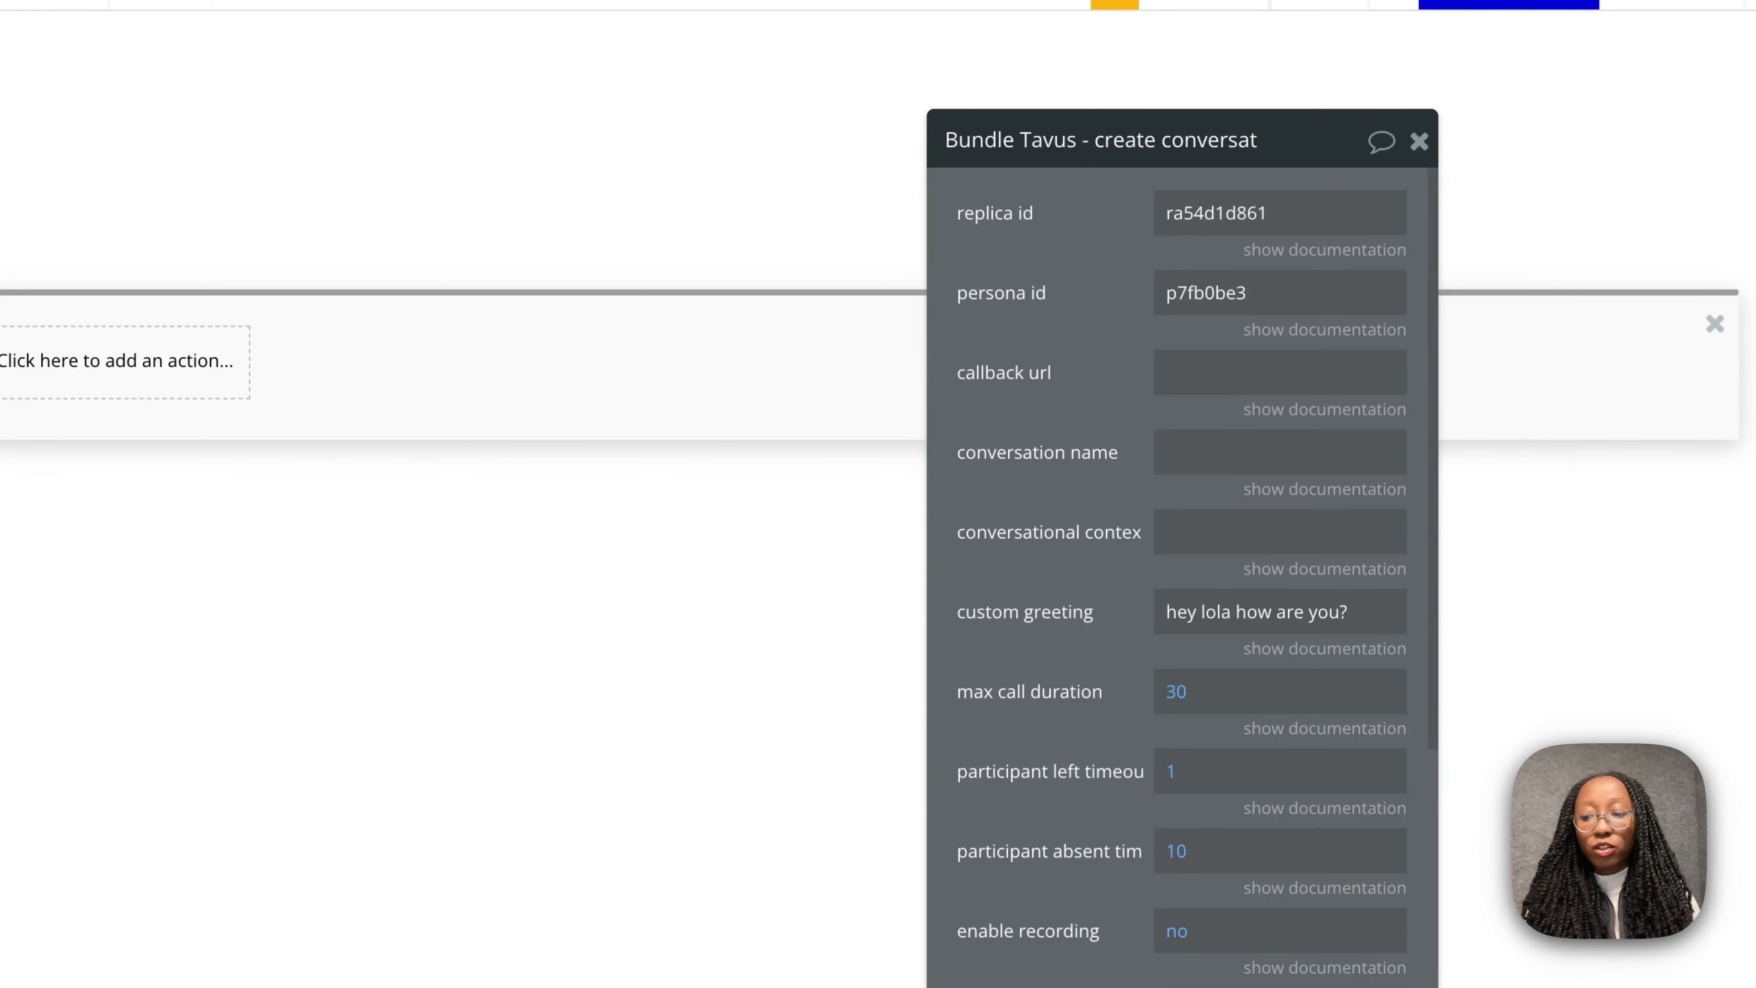
Set the create conversation action's participant left timeout to 10
{"action": "scroll", "coordinate": [1183, 578], "scroll_direction": "down", "scroll_amount": 2}
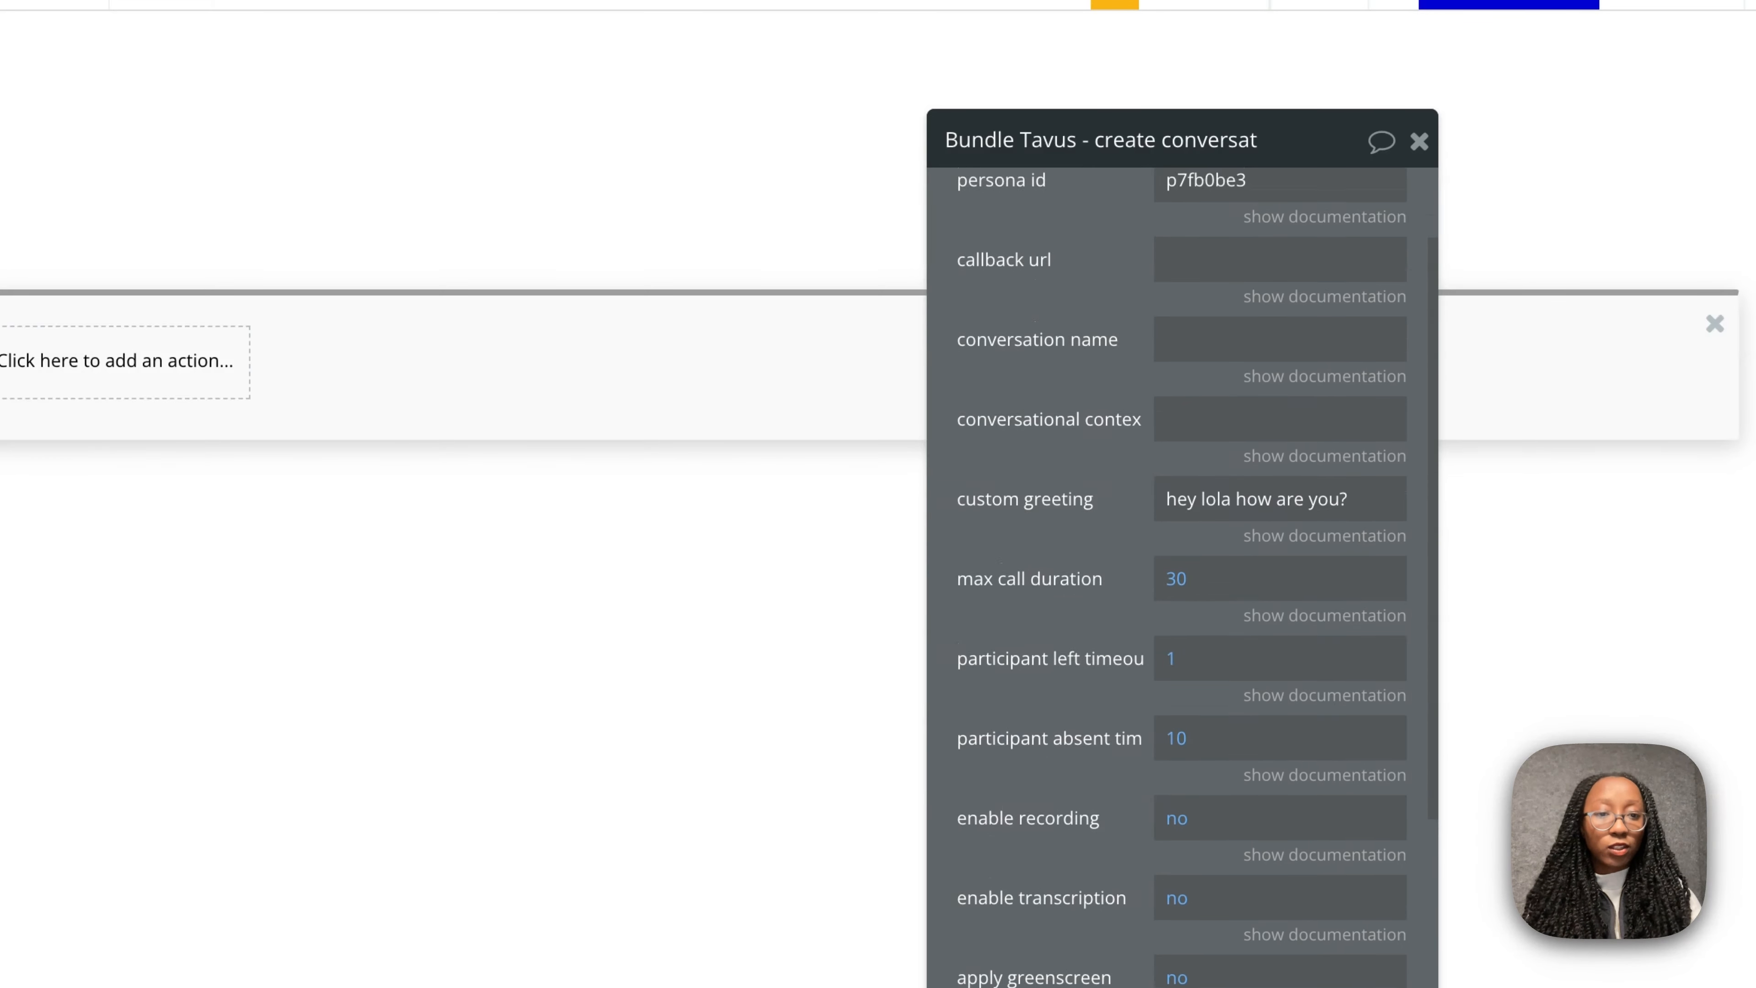
{"action": "scroll", "coordinate": [1182, 578], "scroll_direction": "up", "scroll_amount": 2}
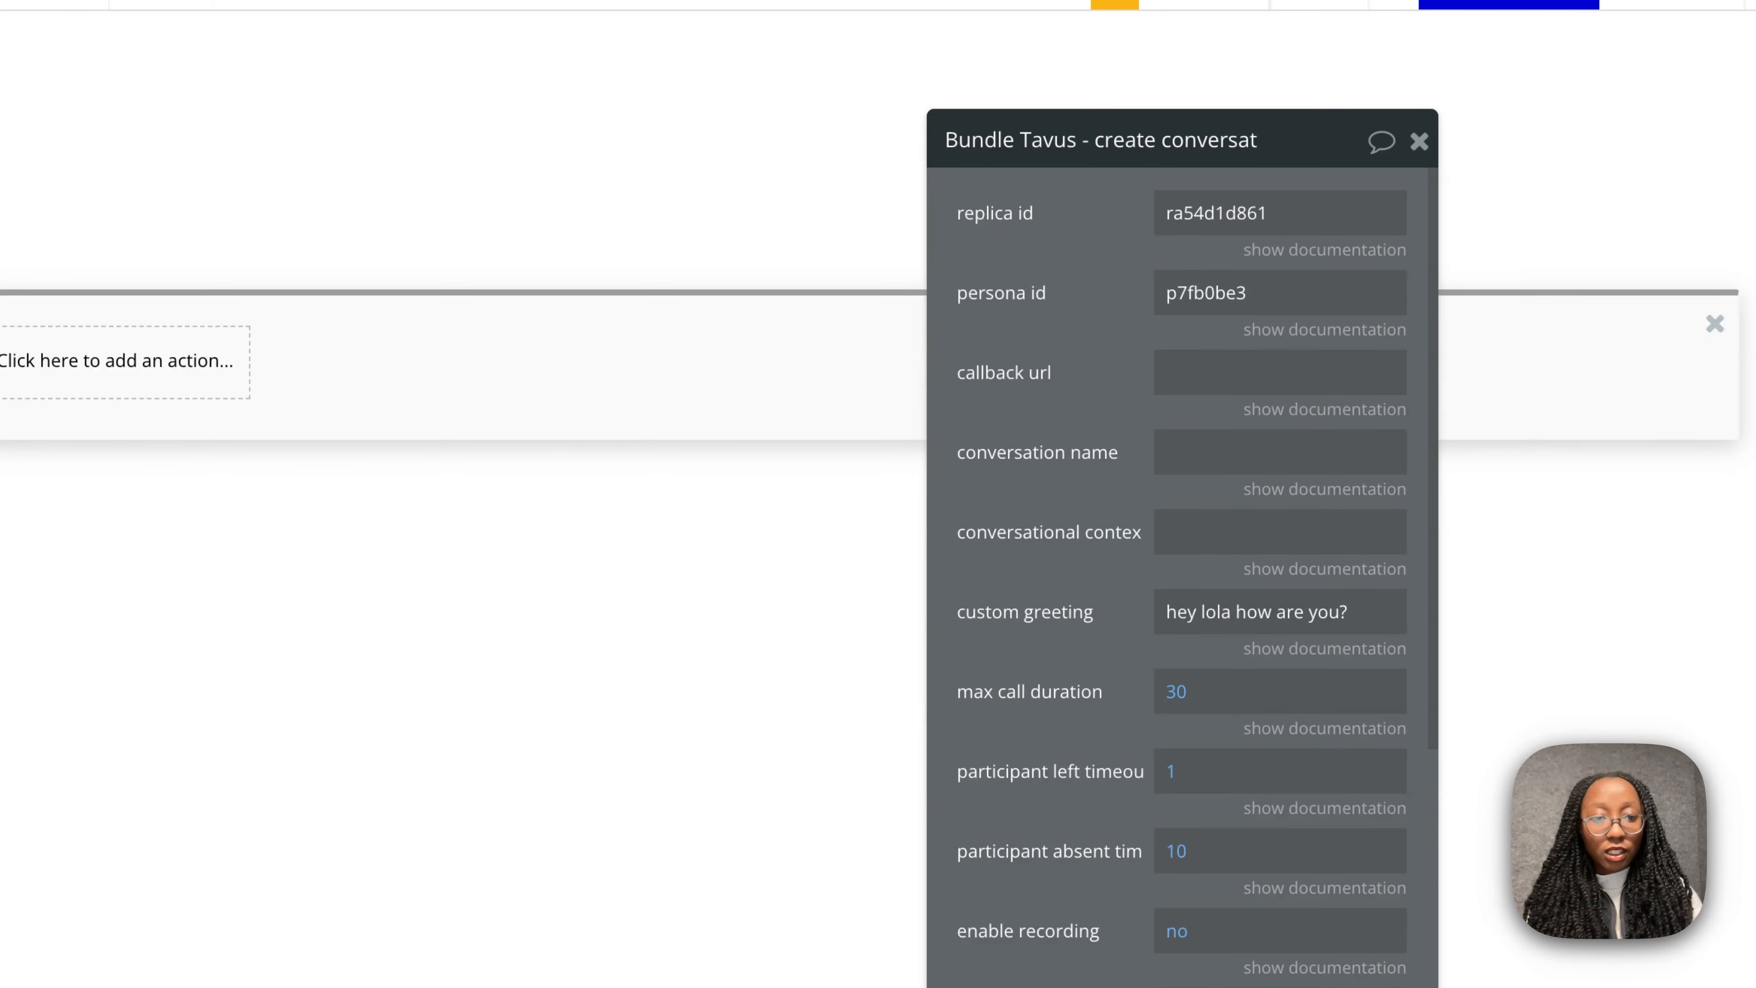
{"action": "scroll", "coordinate": [1182, 578], "scroll_direction": "down", "scroll_amount": 5}
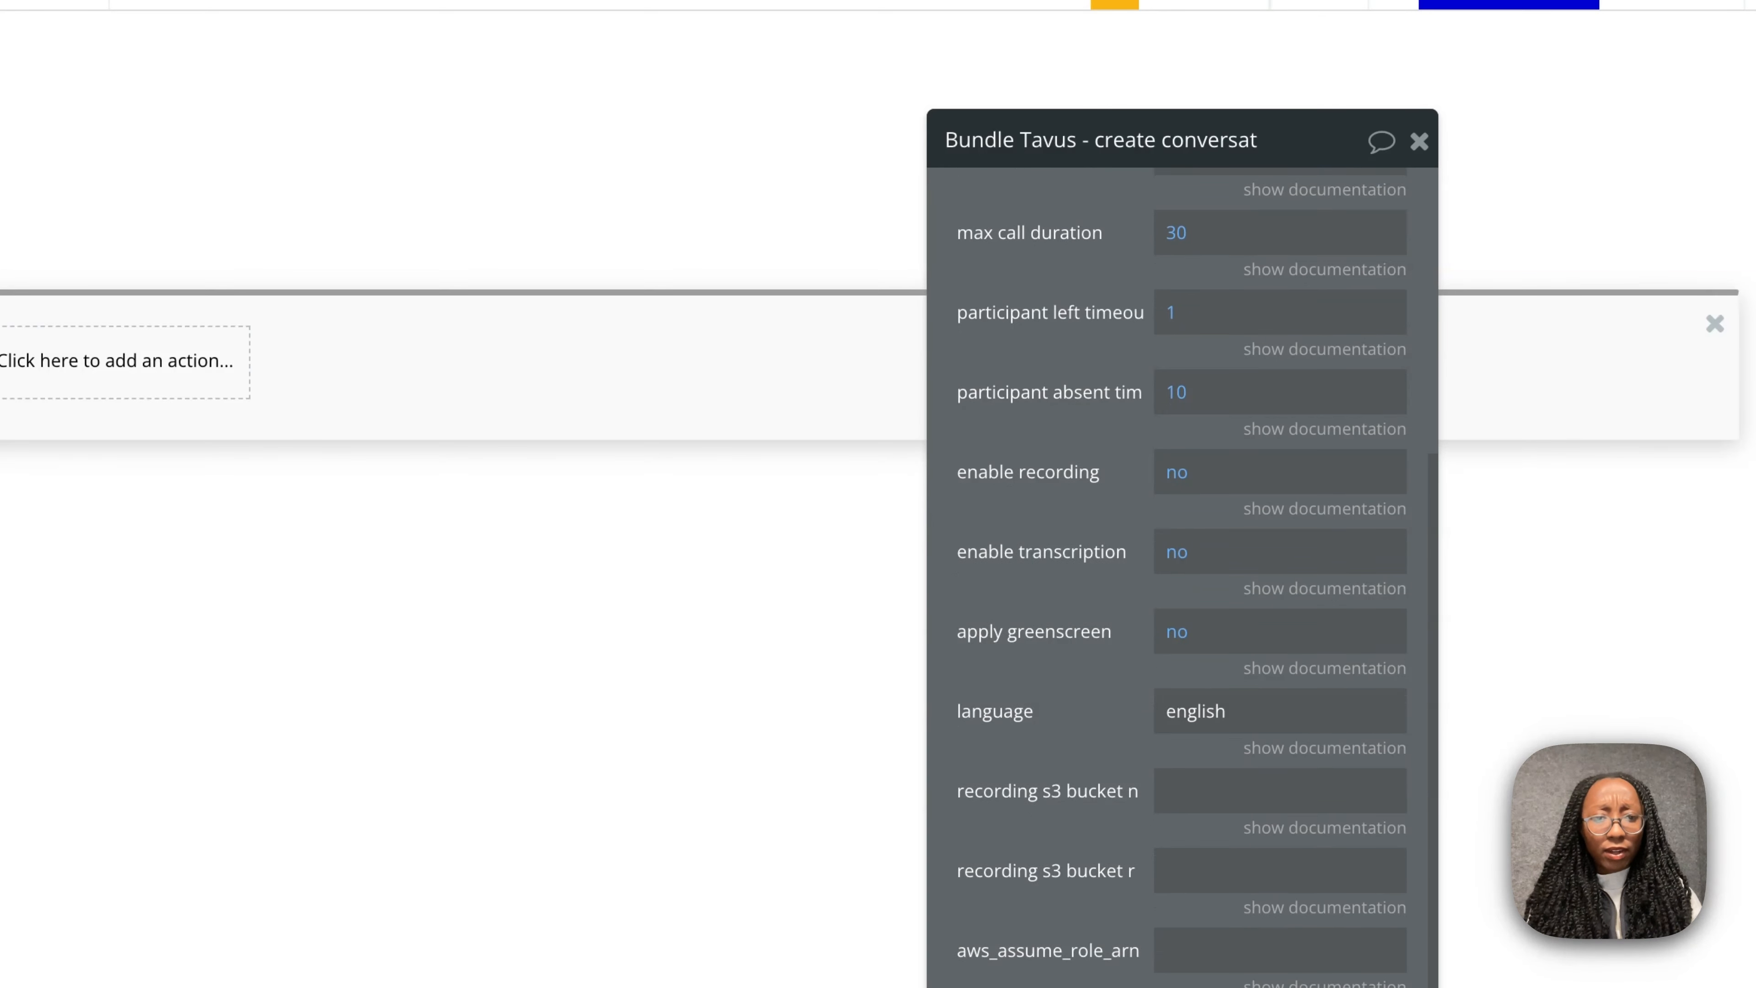
{"action": "left_click", "coordinate": [1170, 313]}
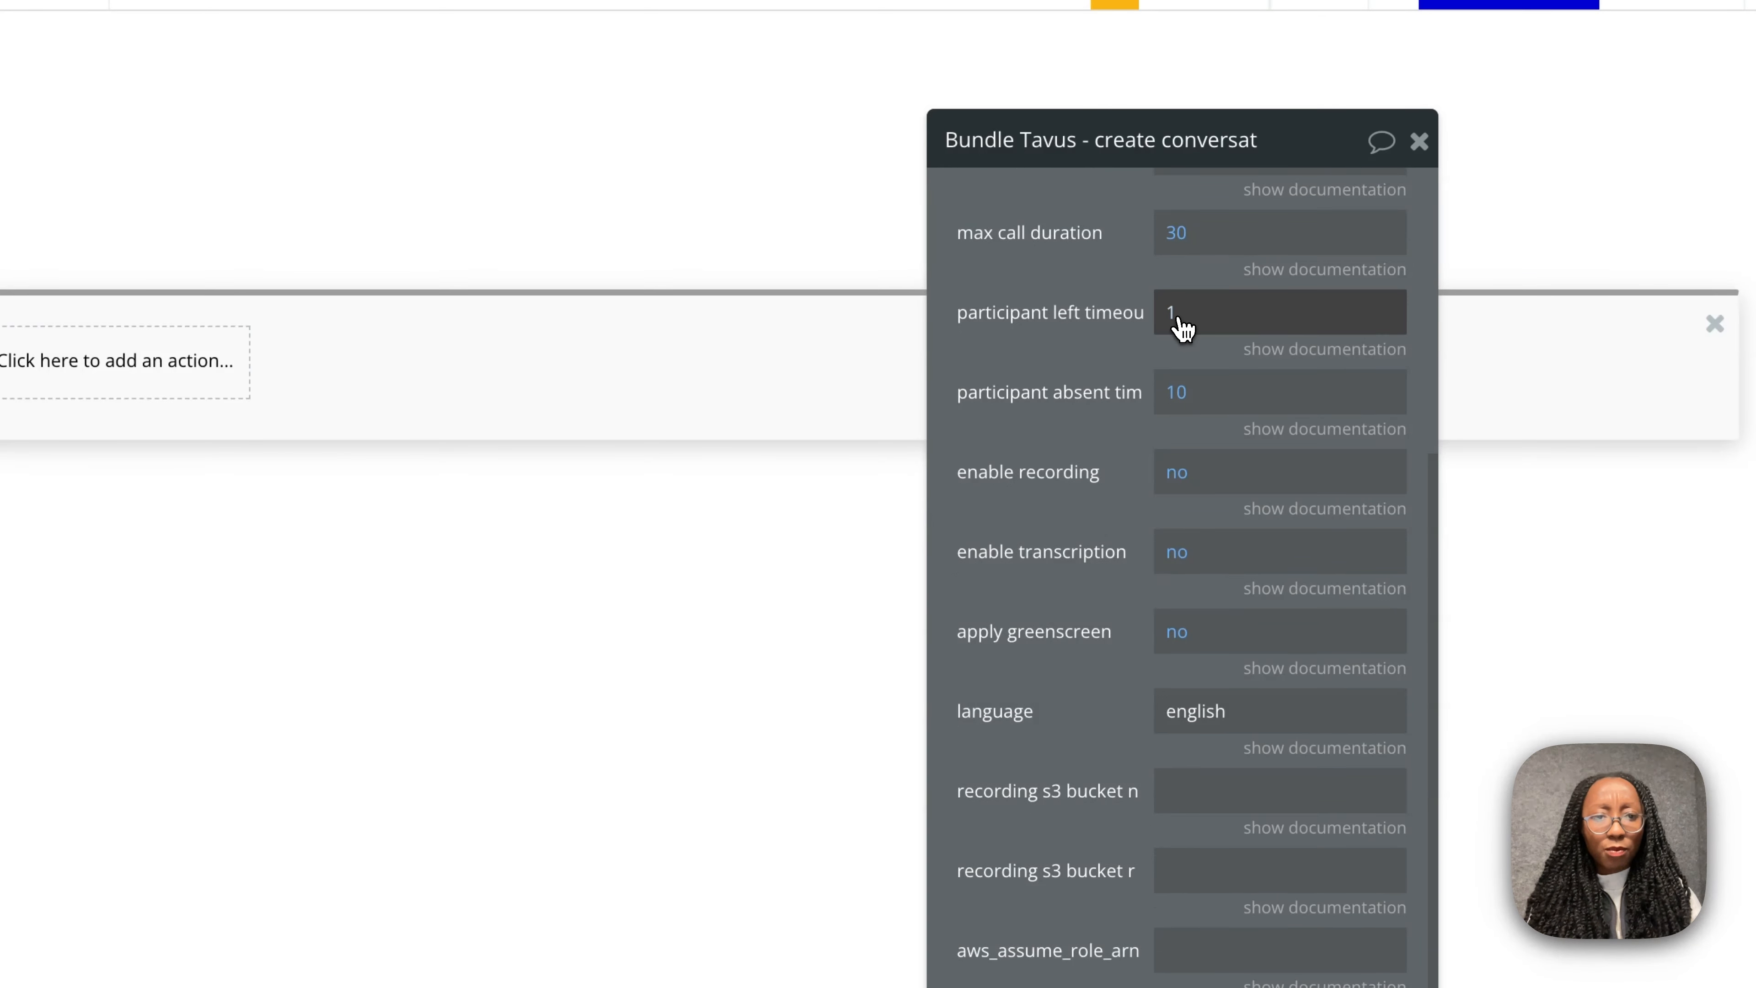
{"action": "left_click", "coordinate": [1041, 353]}
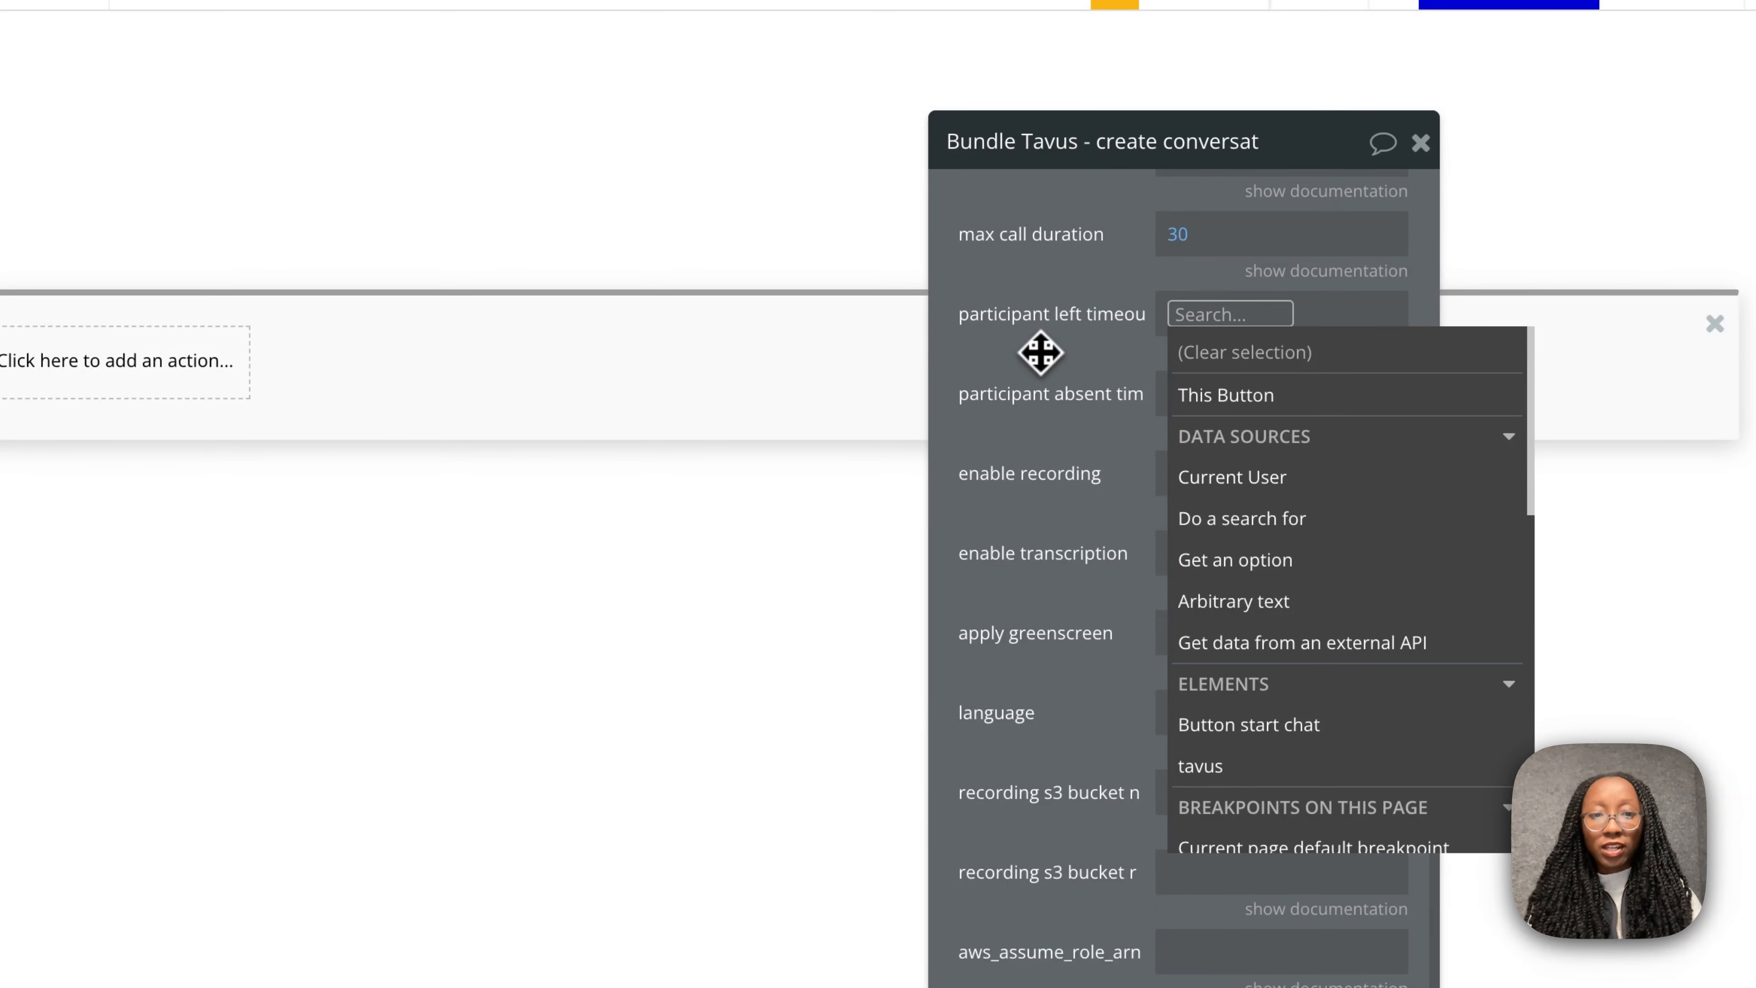
{"action": "left_click", "coordinate": [1216, 304]}
{"action": "type", "text": "10"}
{"action": "key", "text": "Return"}
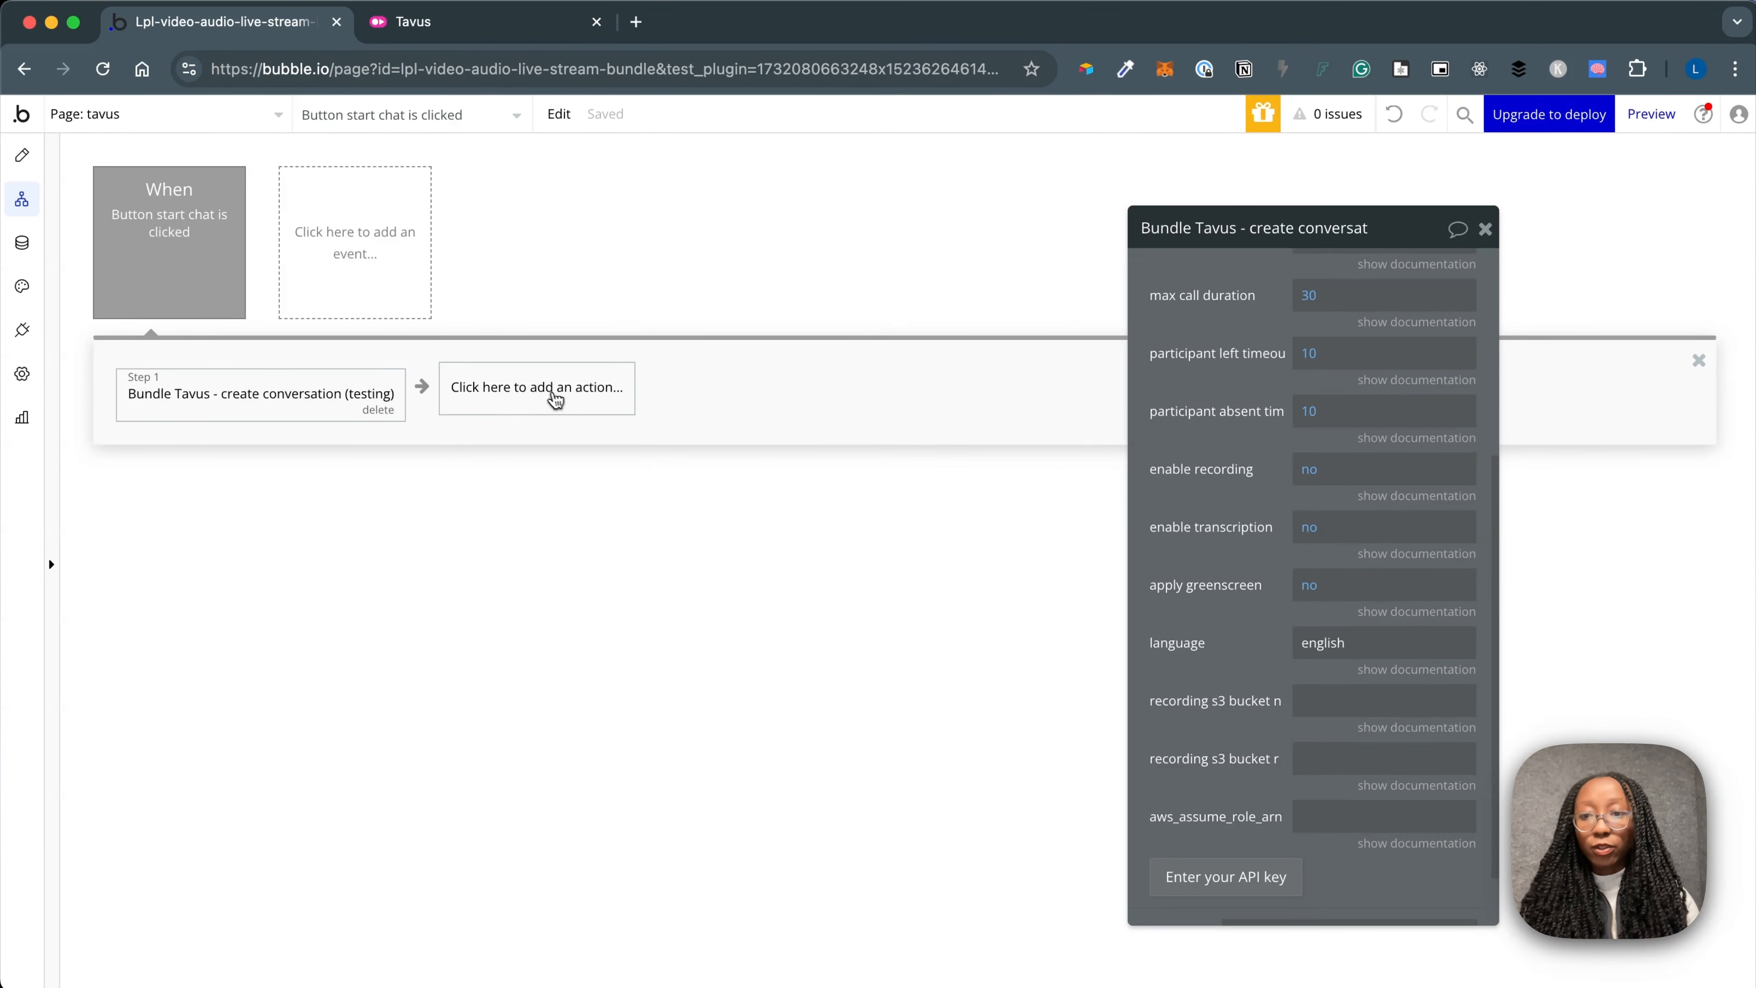
Add the "Bundle Daily - join room (testing)" action as the second step of the start chat workflow
{"action": "left_click", "coordinate": [550, 396]}
{"action": "type", "text": "daily"}
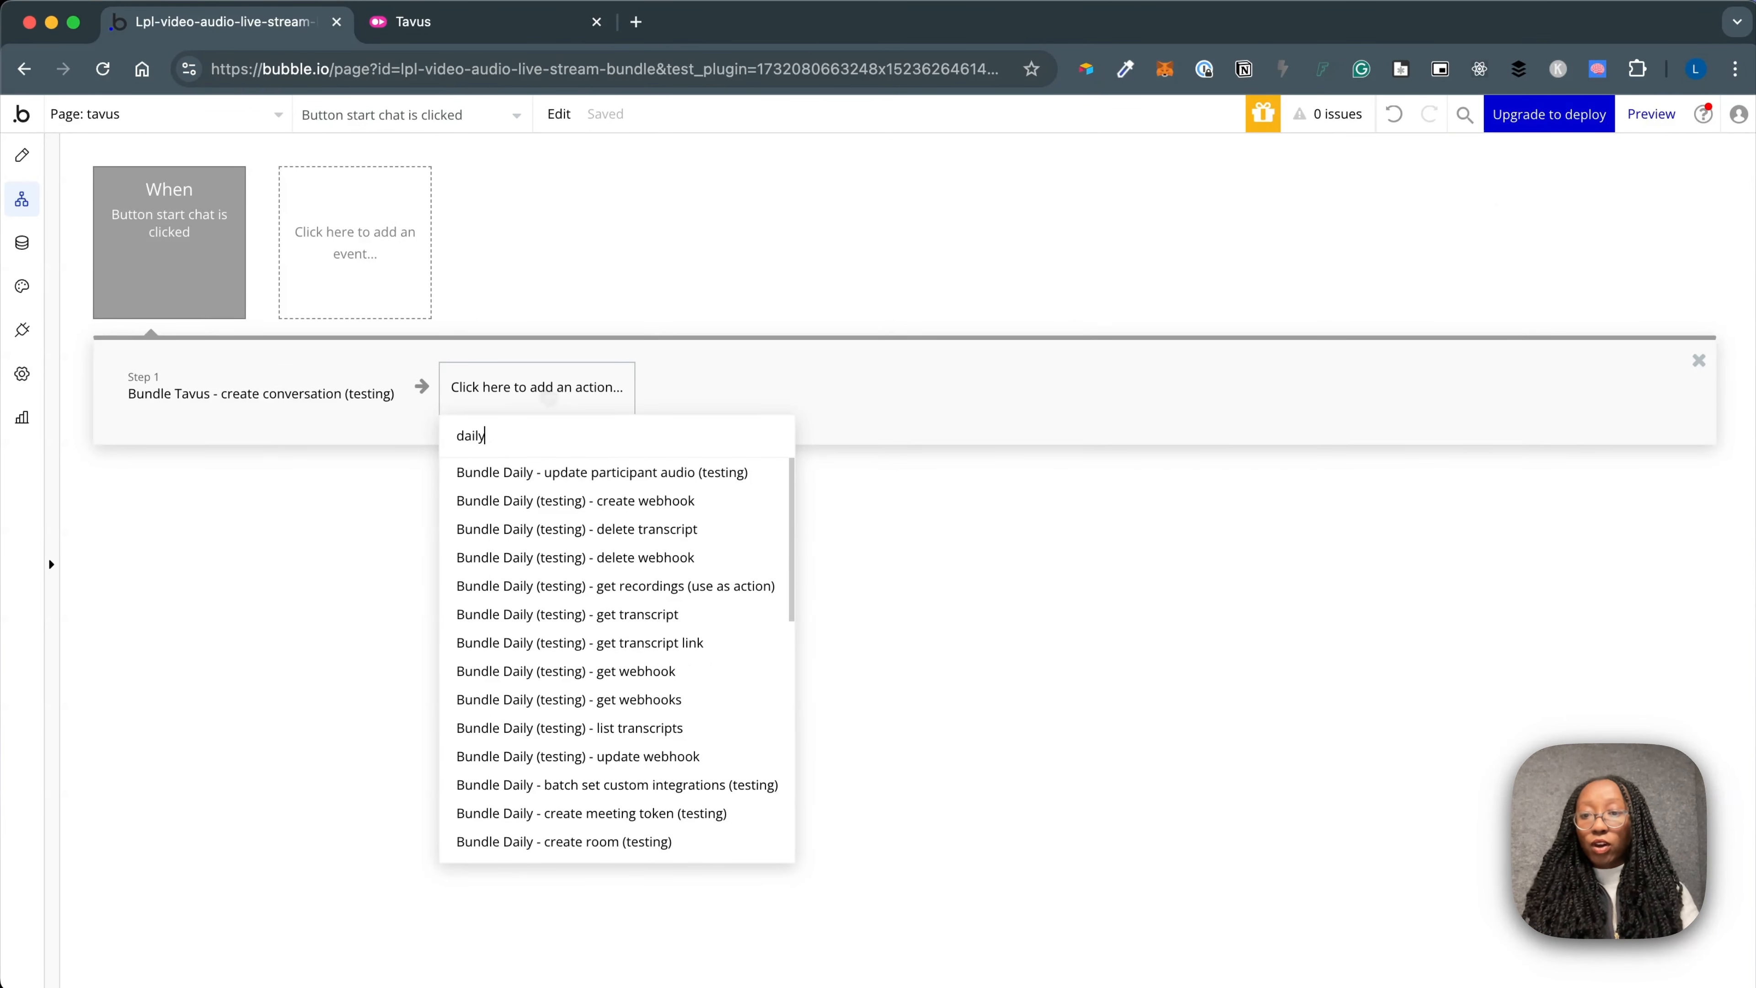
{"action": "key", "text": "BackSpace"}
{"action": "key", "text": "BackSpace"}
{"action": "key", "text": "BackSpace"}
{"action": "key", "text": "BackSpace"}
{"action": "key", "text": "BackSpace"}
{"action": "type", "text": "join"}
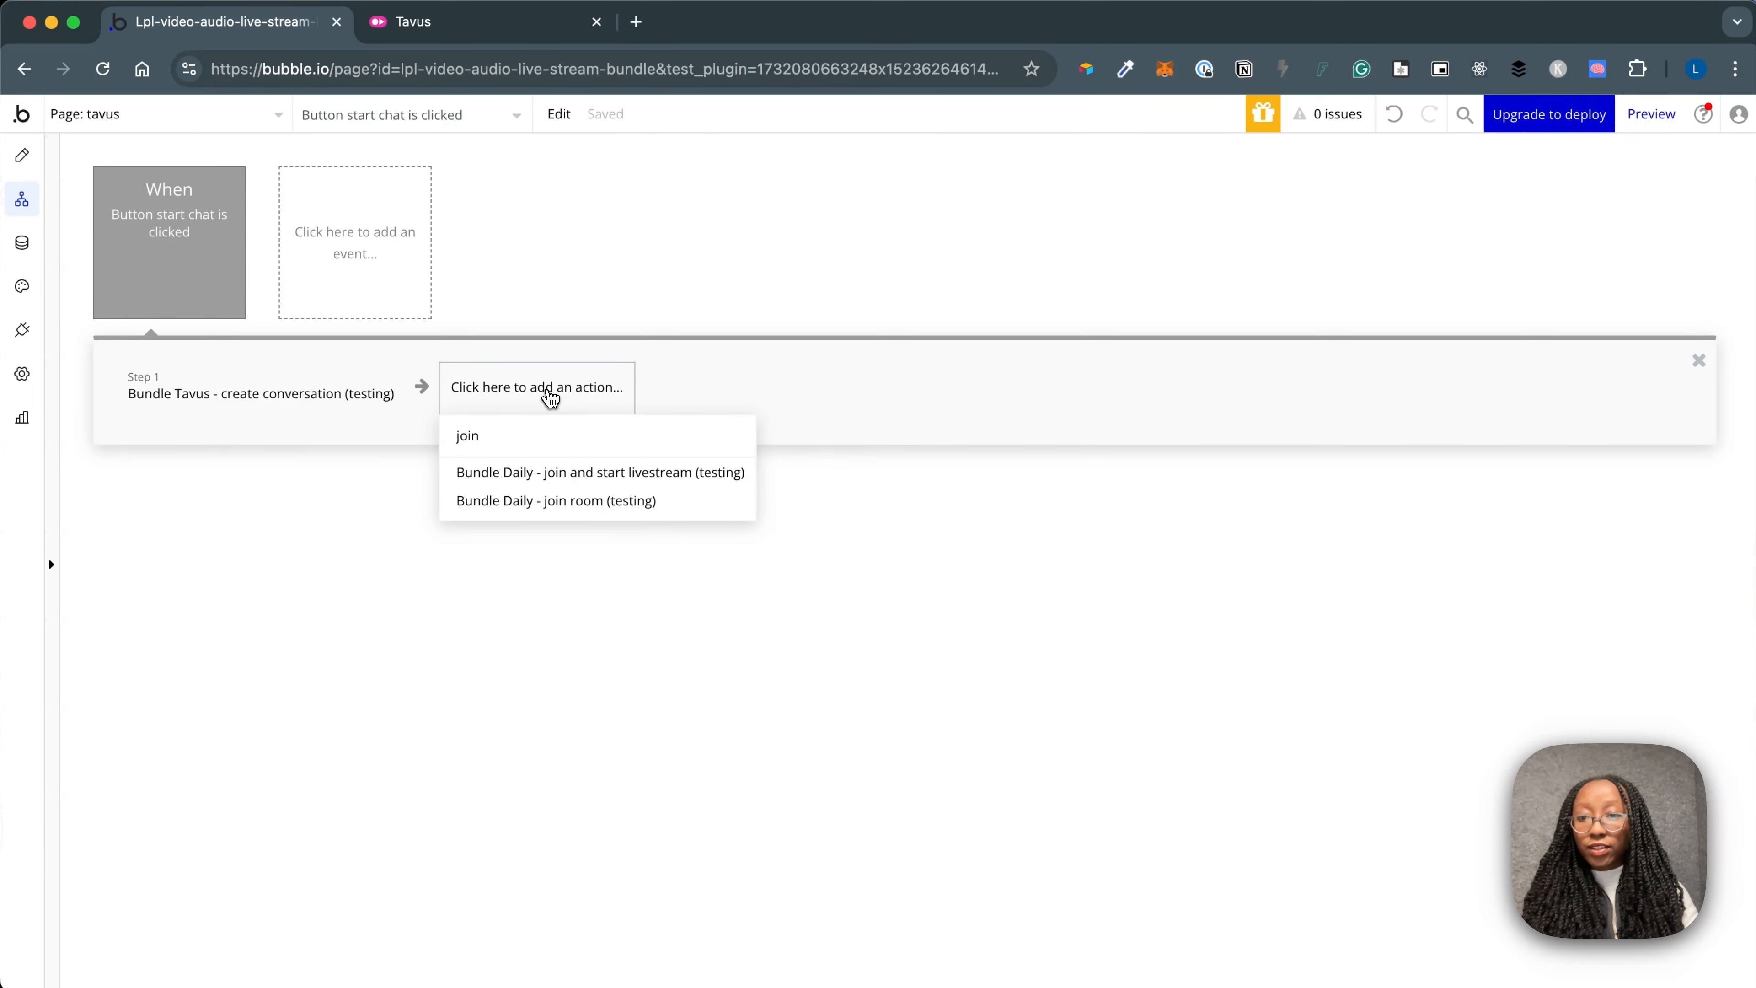
{"action": "left_click", "coordinate": [615, 505]}
Set the join room action's url to Result of step 1's conversation url and its room style to fullscreen
{"action": "left_click", "coordinate": [1331, 332]}
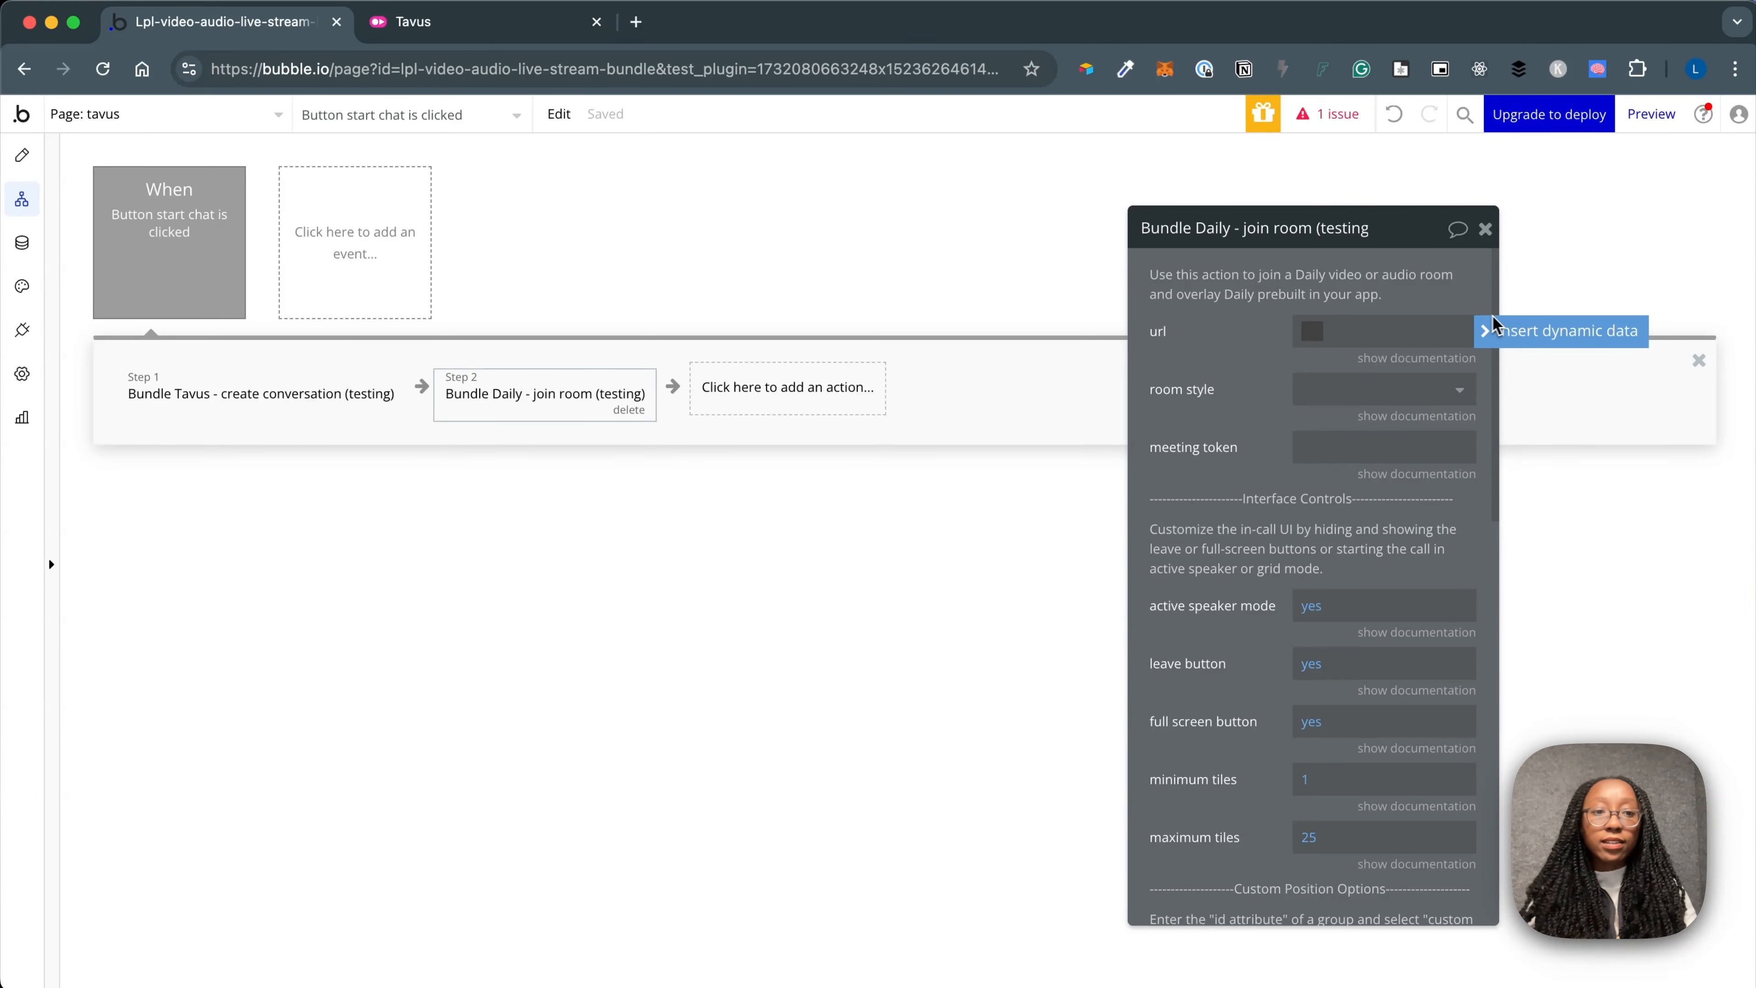
{"action": "left_click", "coordinate": [1526, 337]}
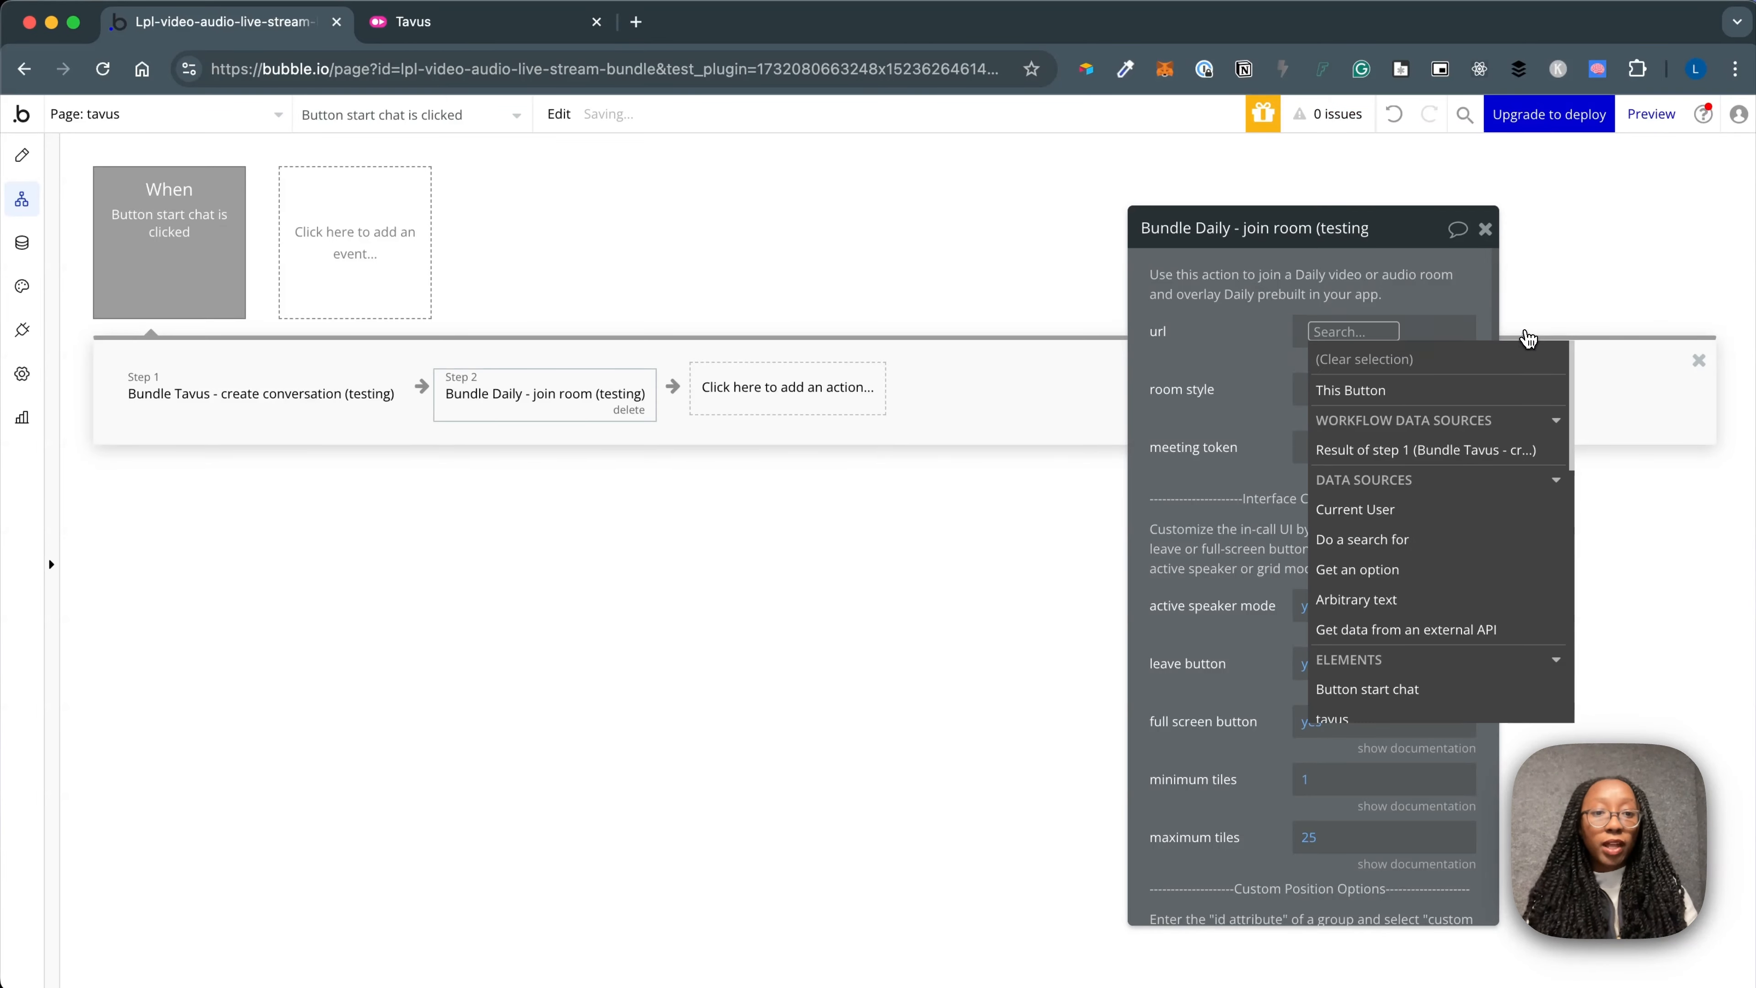
{"action": "left_click", "coordinate": [1421, 450]}
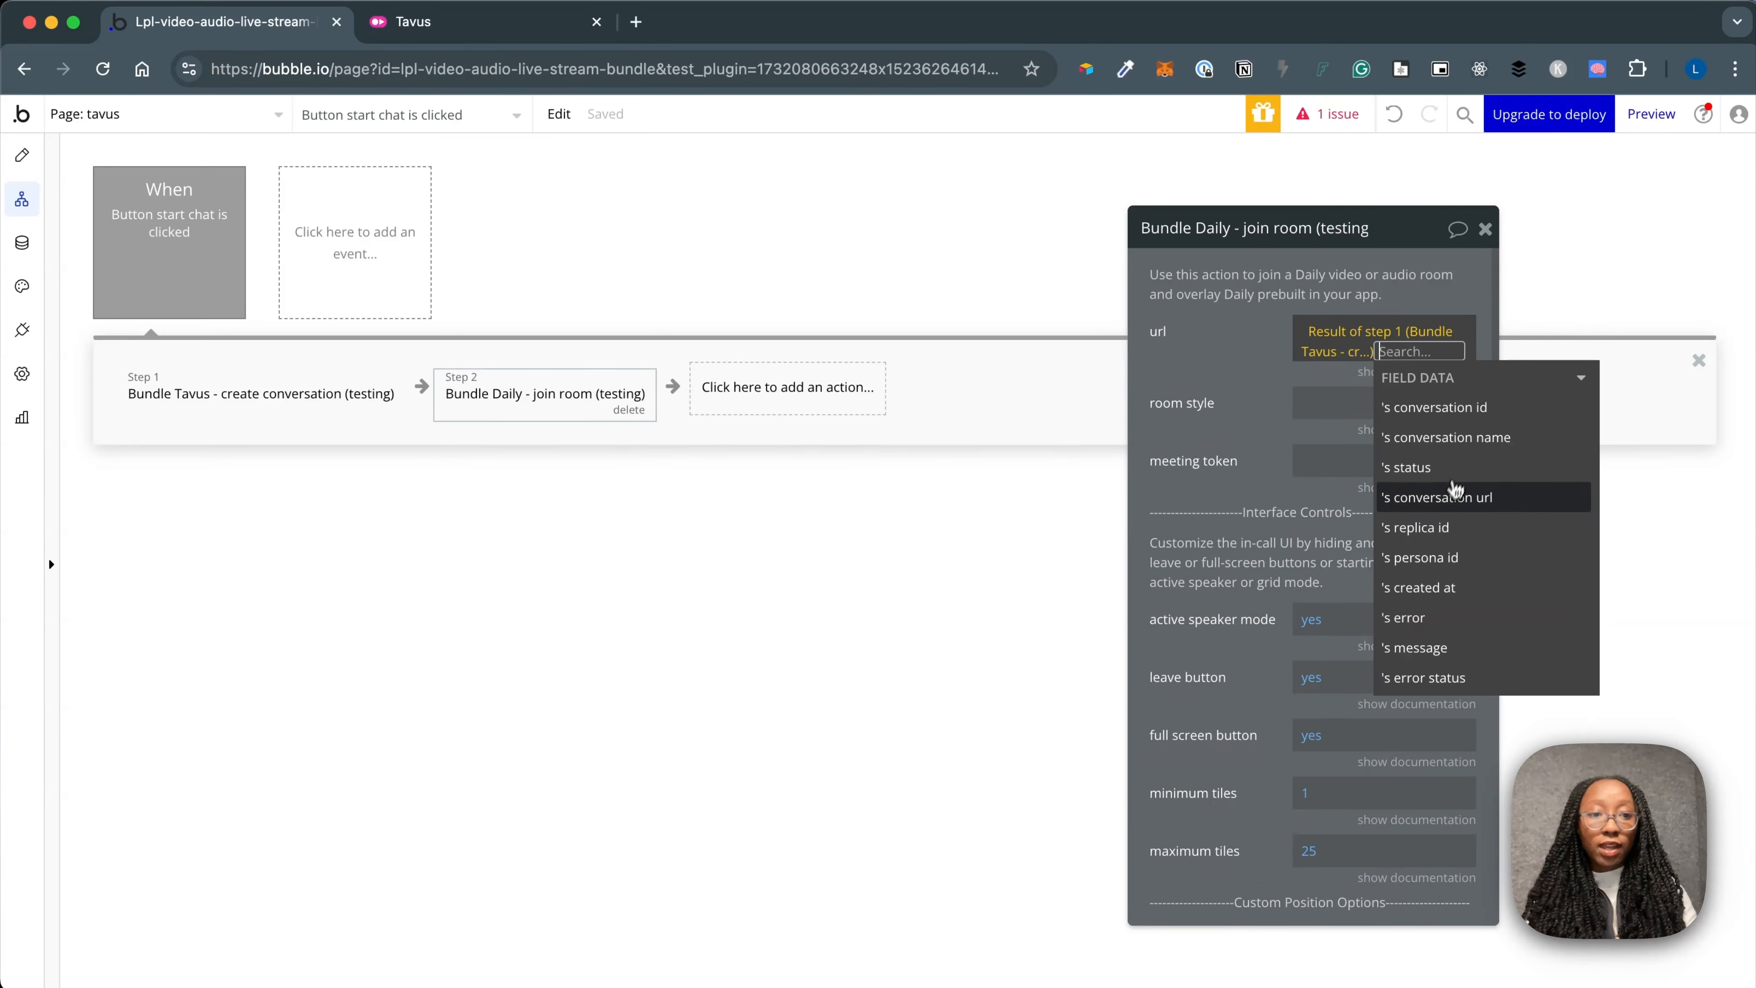
{"action": "left_click", "coordinate": [1455, 496]}
{"action": "left_click", "coordinate": [1239, 374]}
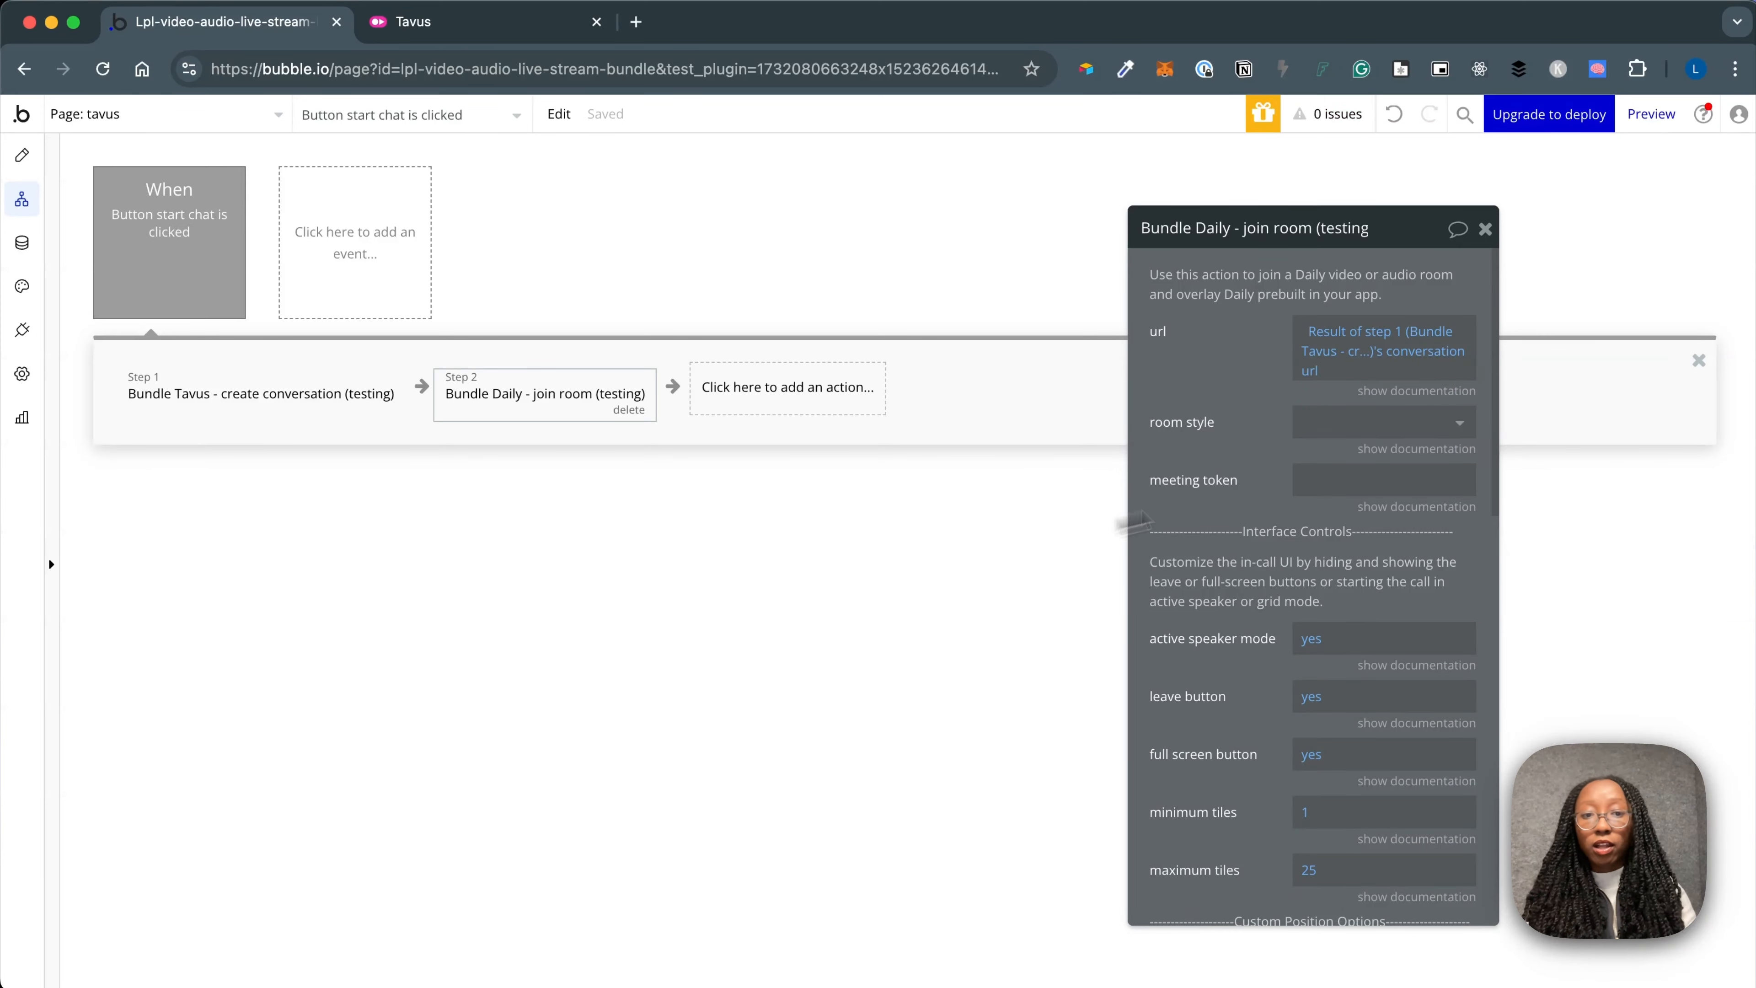
{"action": "left_click", "coordinate": [1377, 422]}
{"action": "left_click", "coordinate": [1355, 491]}
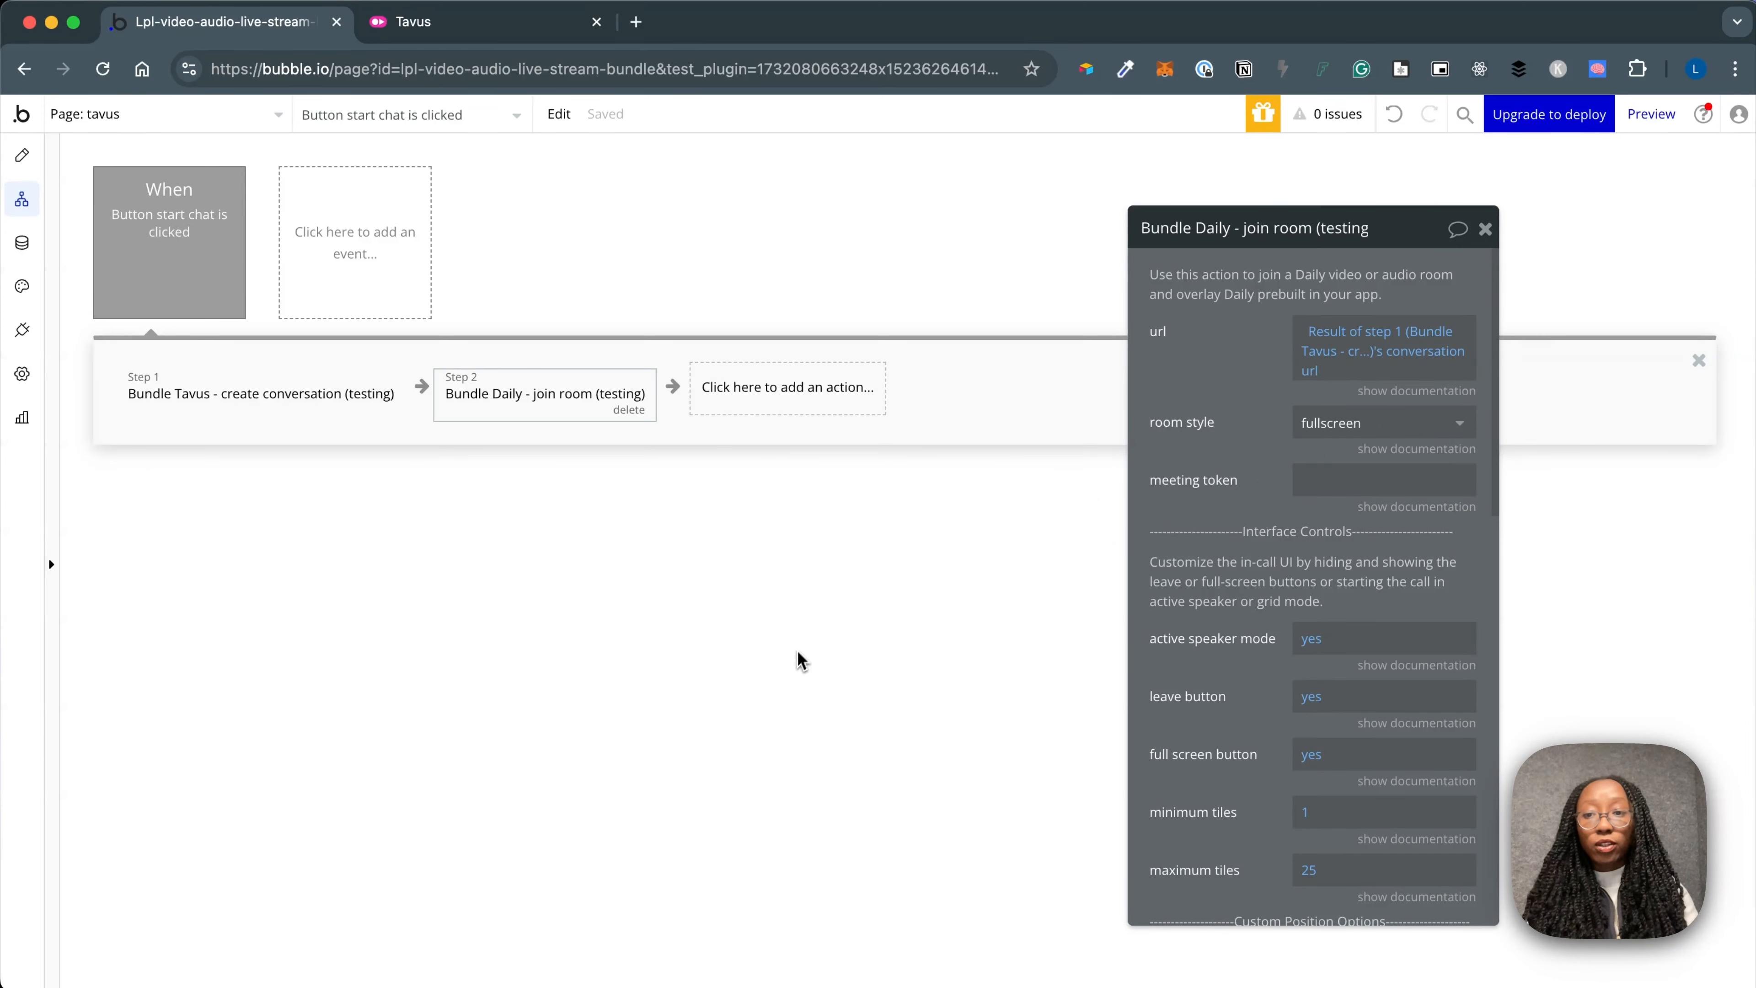
Preview the tavus page and reload it with debug_mode=false in the URL
{"action": "left_click", "coordinate": [1652, 115]}
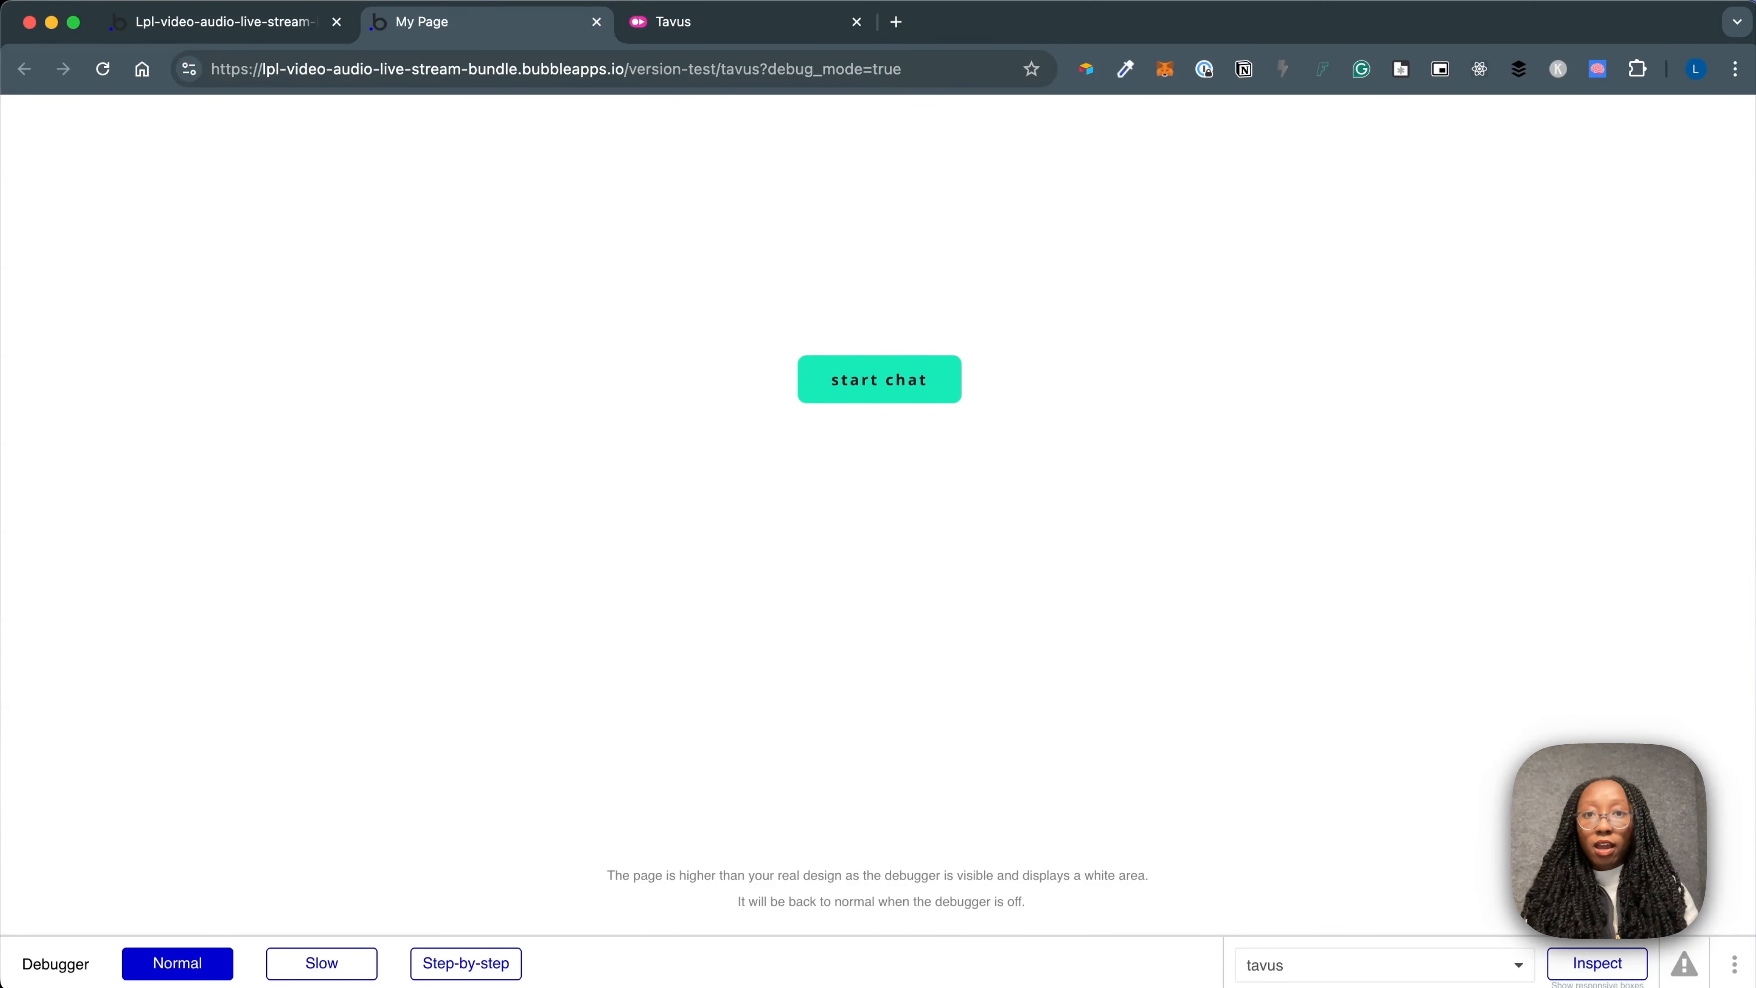
{"action": "double_click", "coordinate": [888, 69]}
{"action": "type", "text": "false"}
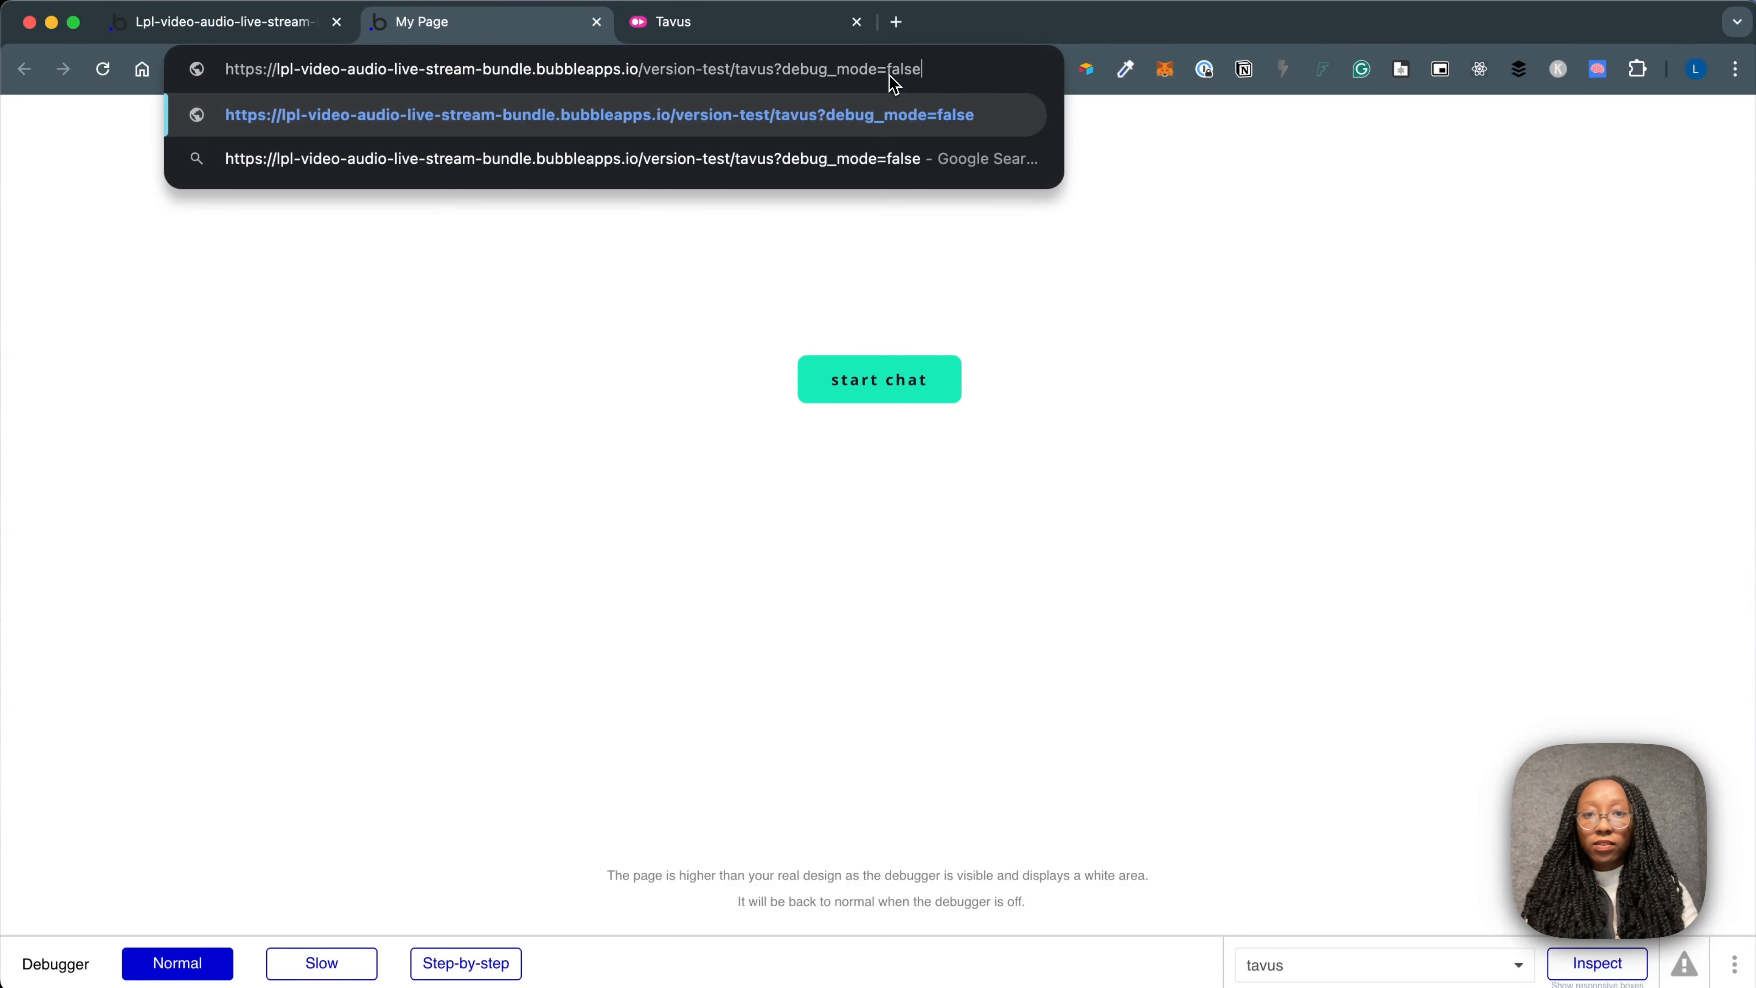
{"action": "key", "text": "Return"}
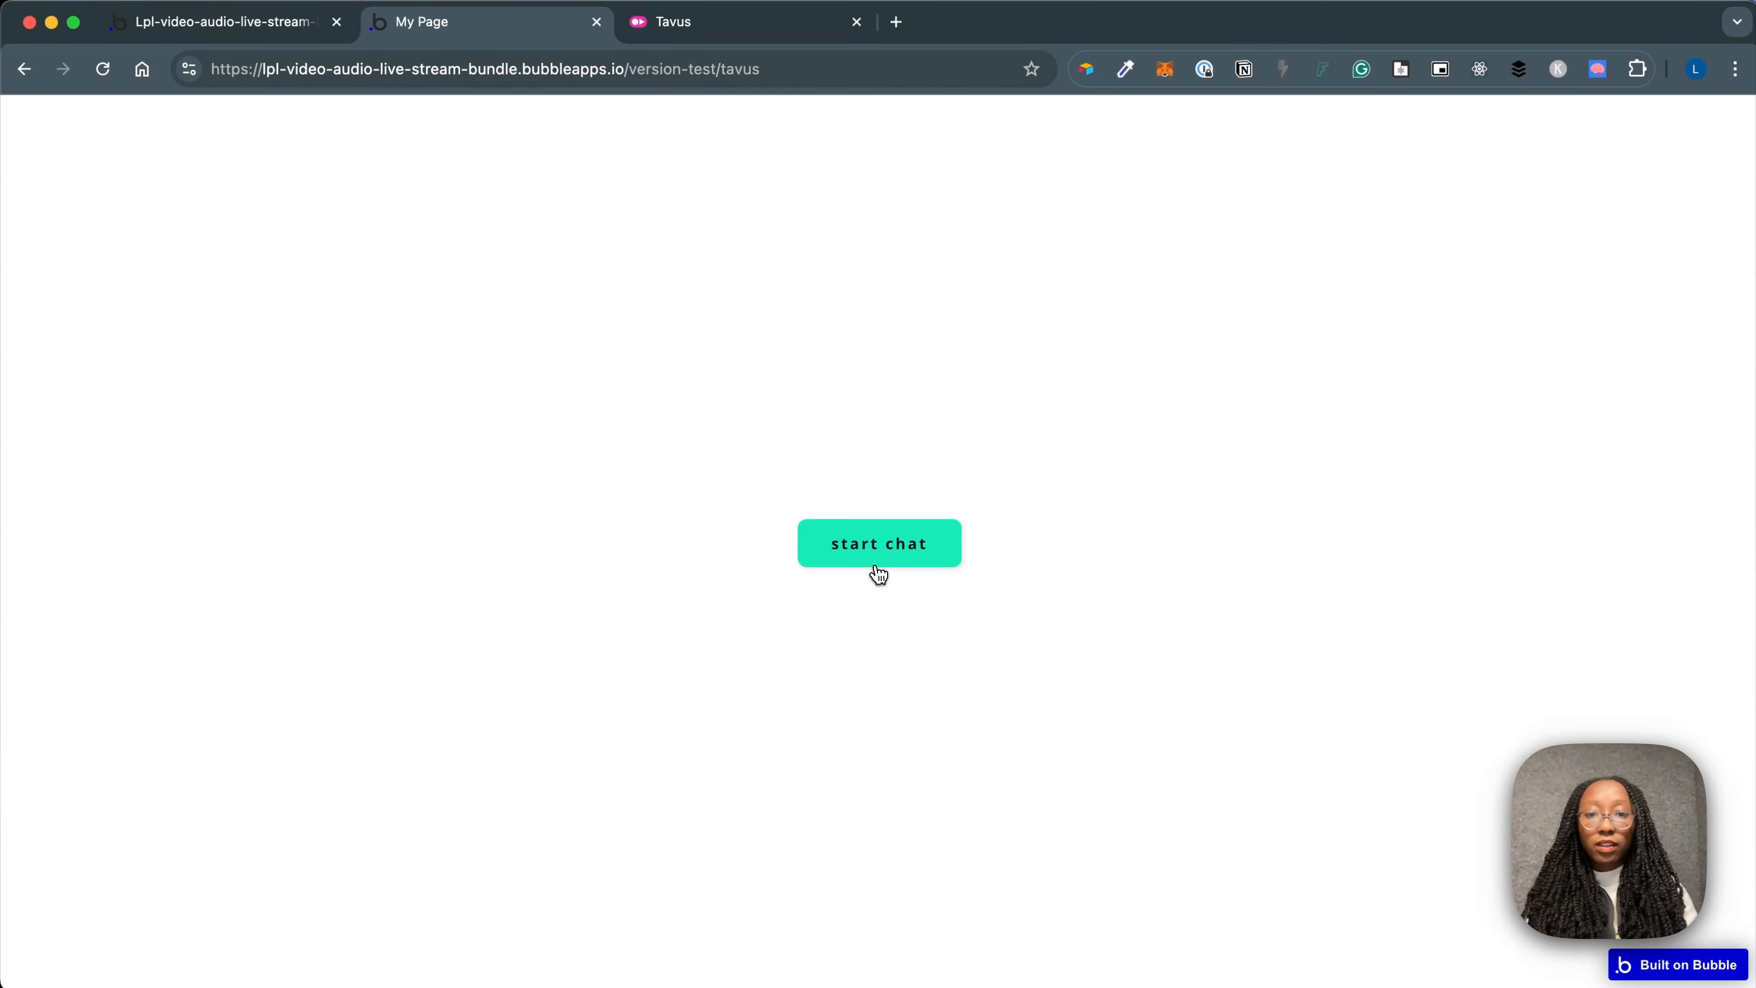
Start the chat from the preview page, join the video call and mute the microphone
{"action": "left_click", "coordinate": [880, 553]}
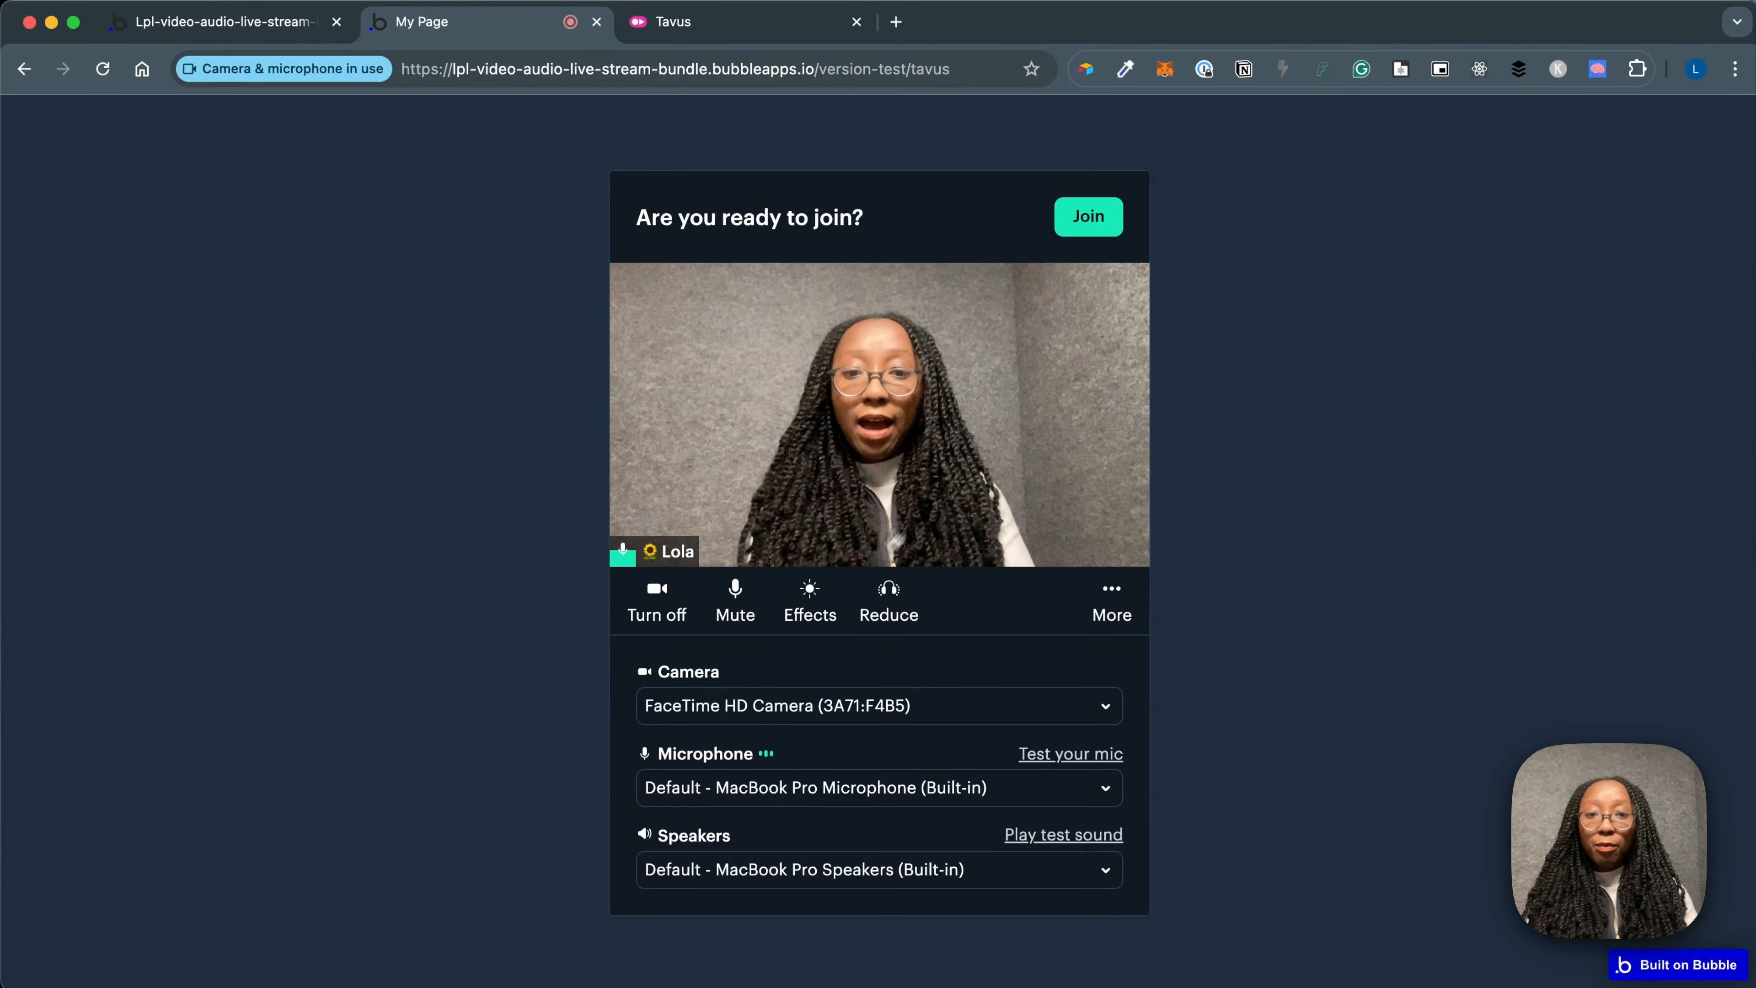
{"action": "left_click", "coordinate": [1089, 217]}
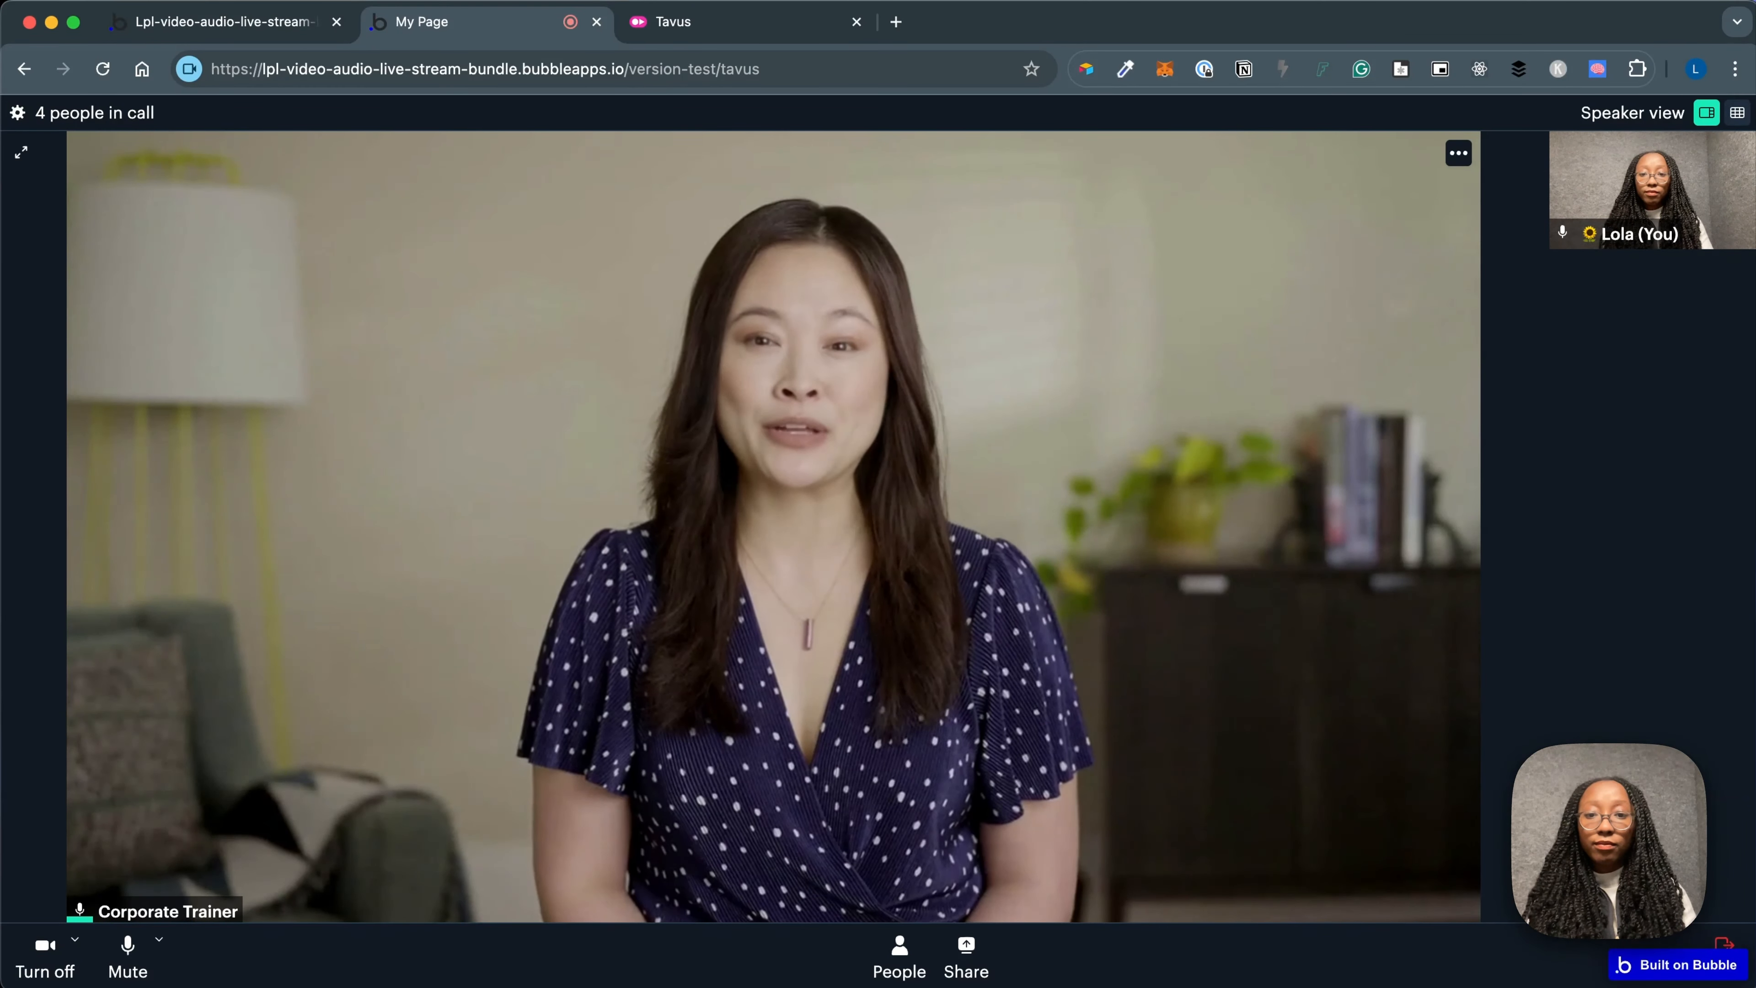
{"action": "left_click", "coordinate": [1158, 713]}
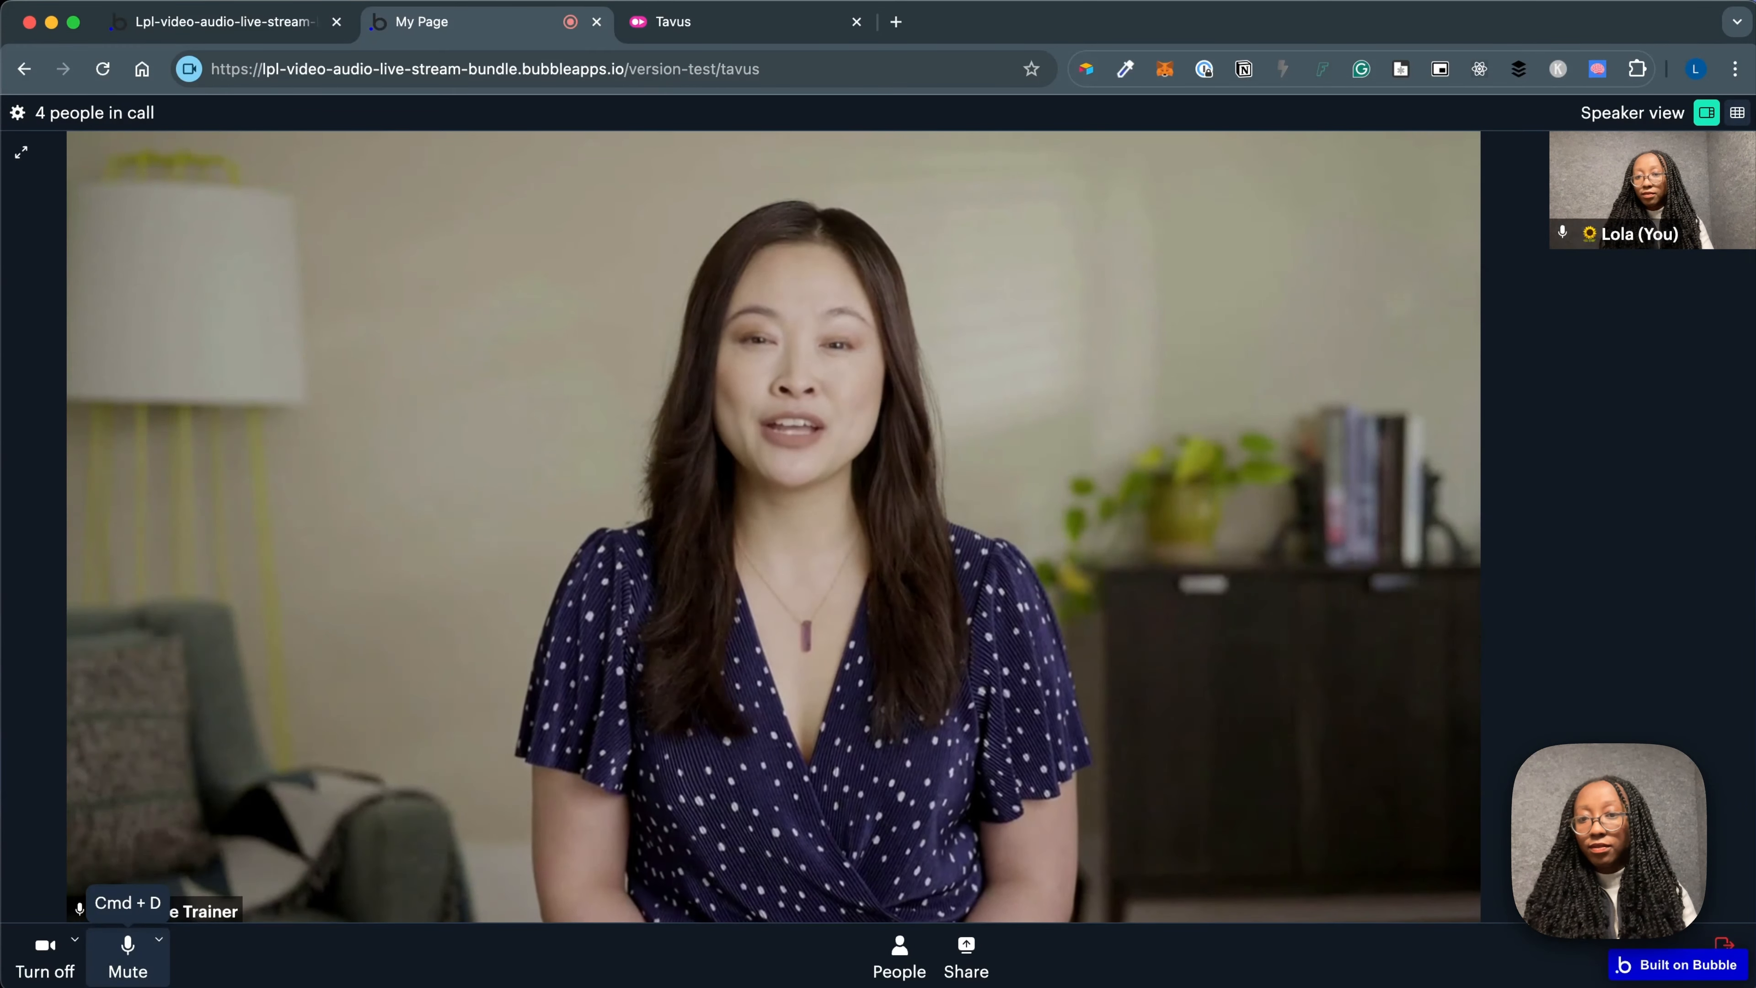
{"action": "key", "text": "super+d"}
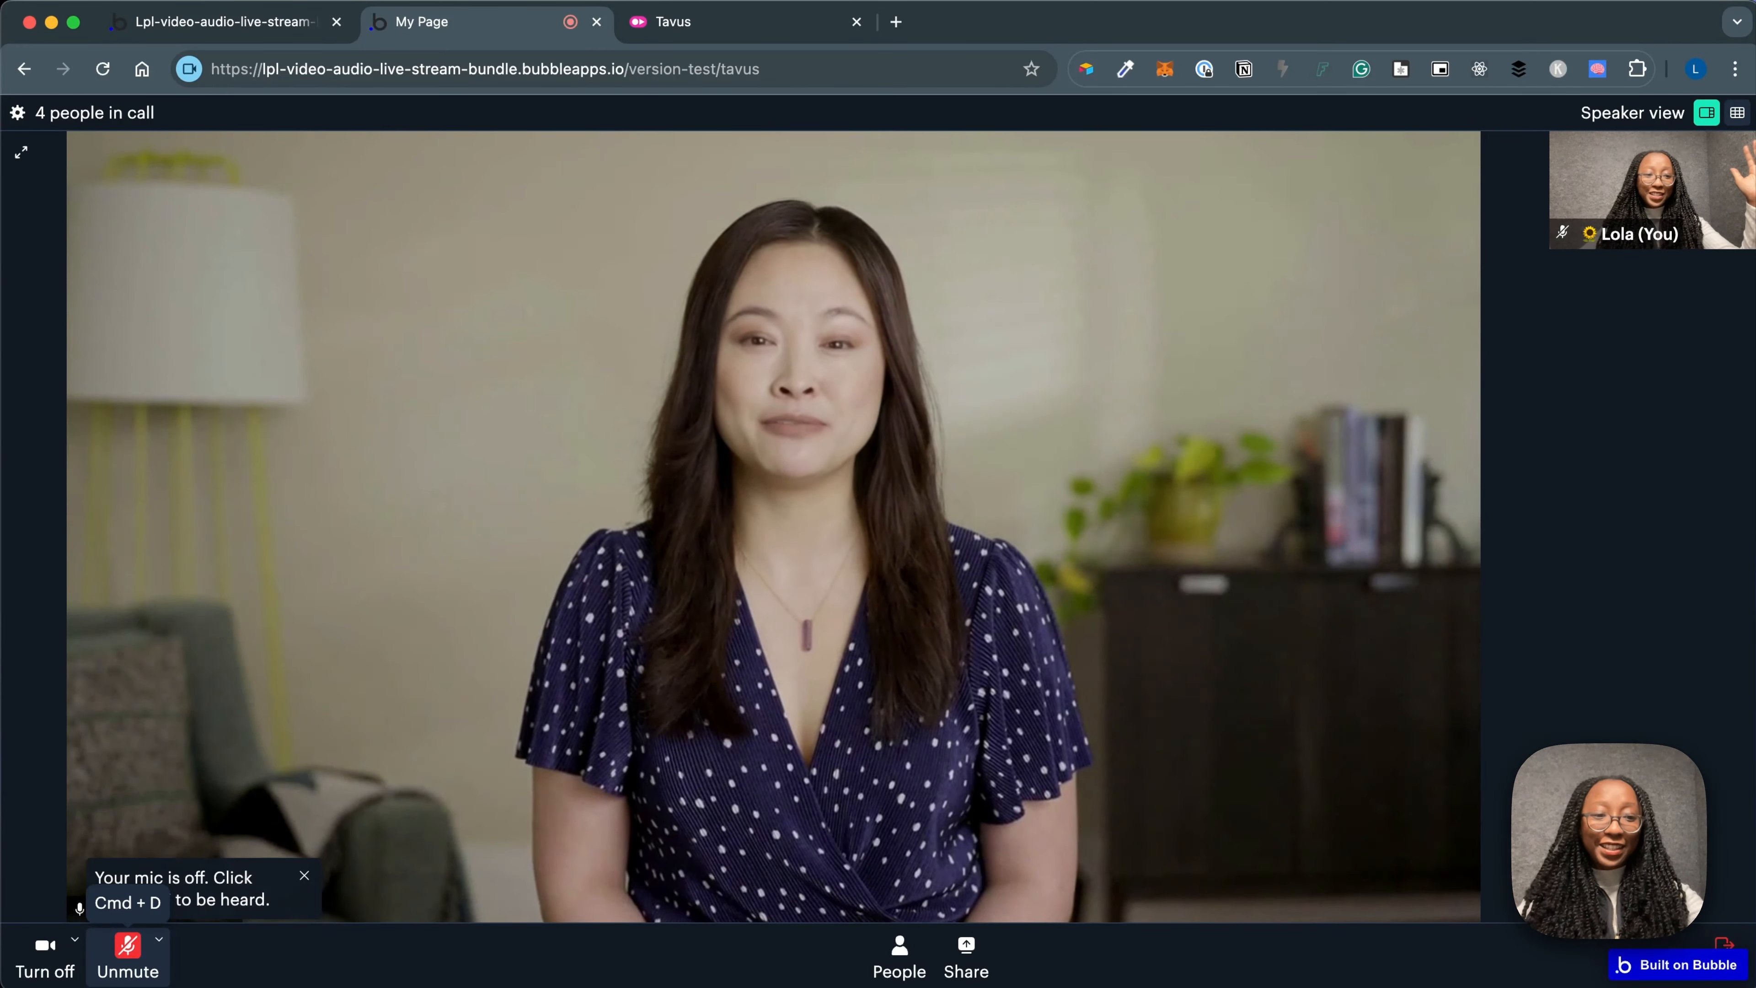